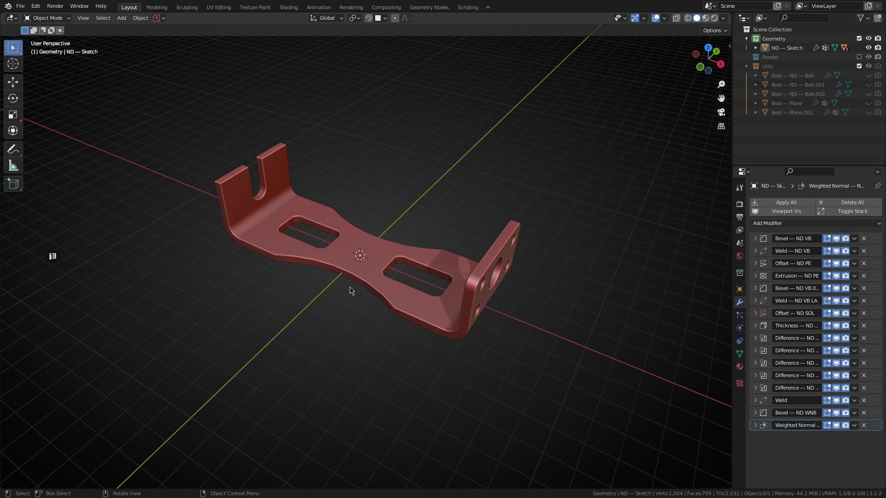
# Examine the finished bracket's underlying sketch by switching its whole modifier stack off and back on in the viewport
pyautogui.moveTo(386, 281)
pyautogui.mouseDown(button='middle')
pyautogui.moveTo(416, 304)
pyautogui.moveTo(390, 275)
pyautogui.mouseUp(button='middle')
pyautogui.click(387, 273)
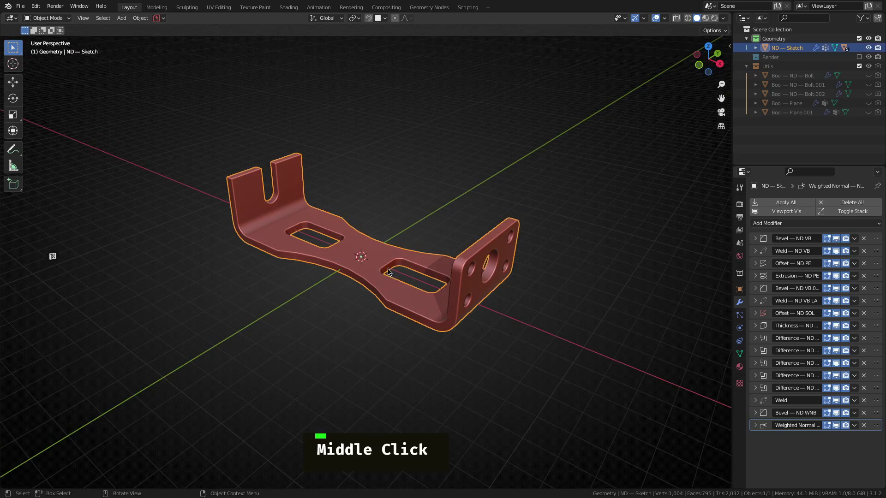
pyautogui.click(786, 211)
pyautogui.moveTo(595, 267); pyautogui.dragTo(524, 239, button='middle')
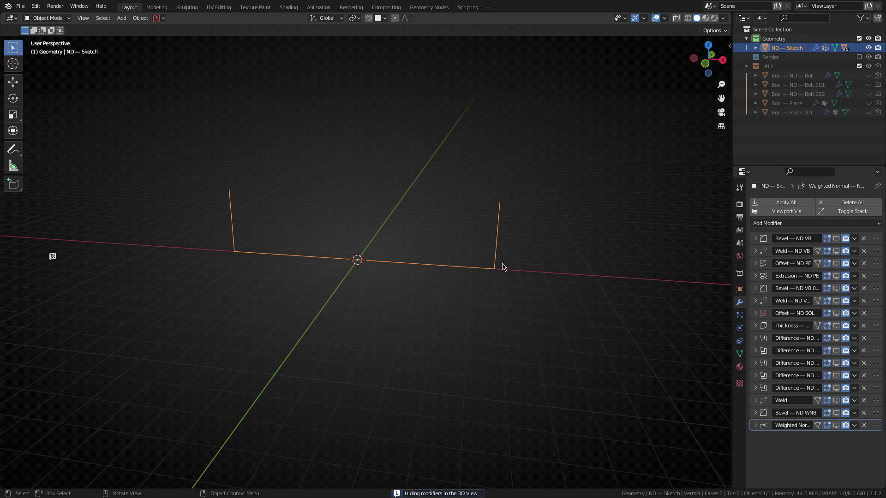
pyautogui.moveTo(517, 261); pyautogui.dragTo(774, 279, button='middle')
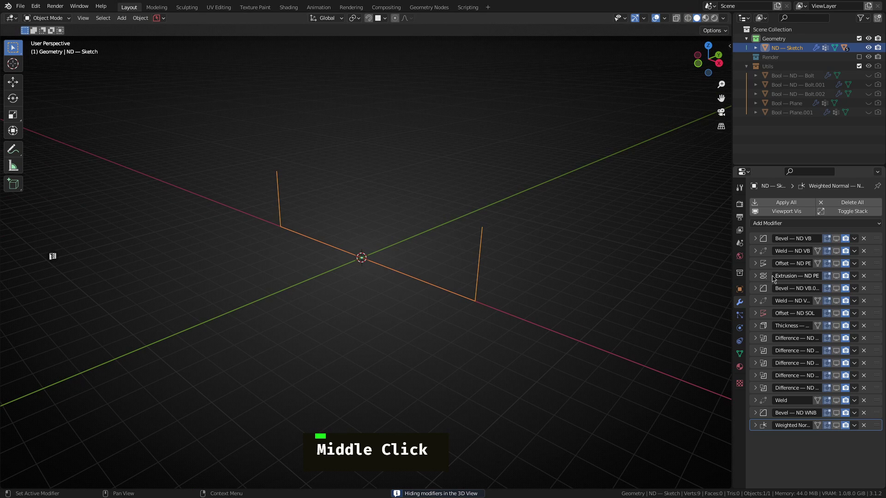
pyautogui.click(786, 211)
pyautogui.moveTo(471, 267); pyautogui.dragTo(363, 261, button='middle')
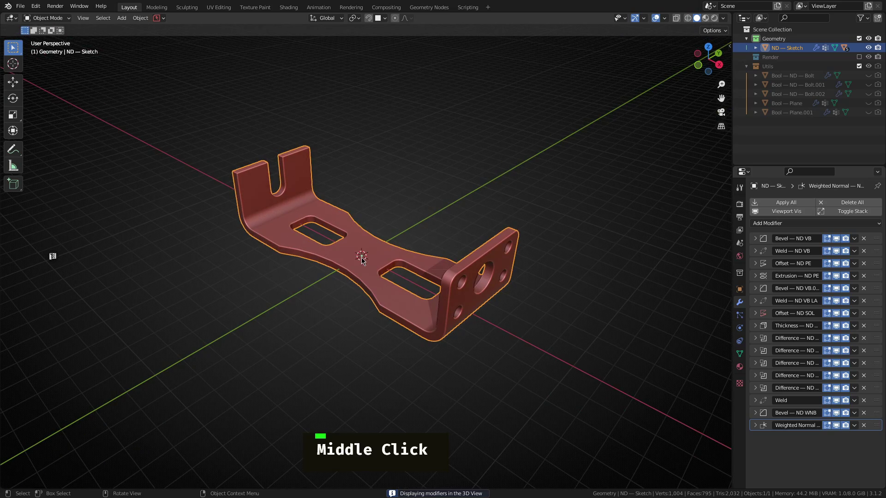
# Show the utility objects with the ND viewport tools and examine the boolean cutters around the bracket
pyautogui.hotkey('alt', 'v')
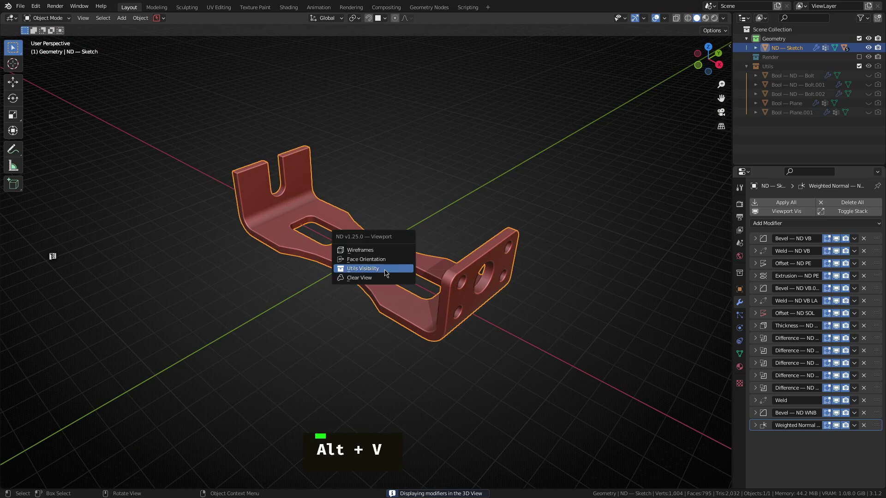
pyautogui.click(389, 270)
pyautogui.moveTo(389, 273); pyautogui.dragTo(334, 338, button='middle')
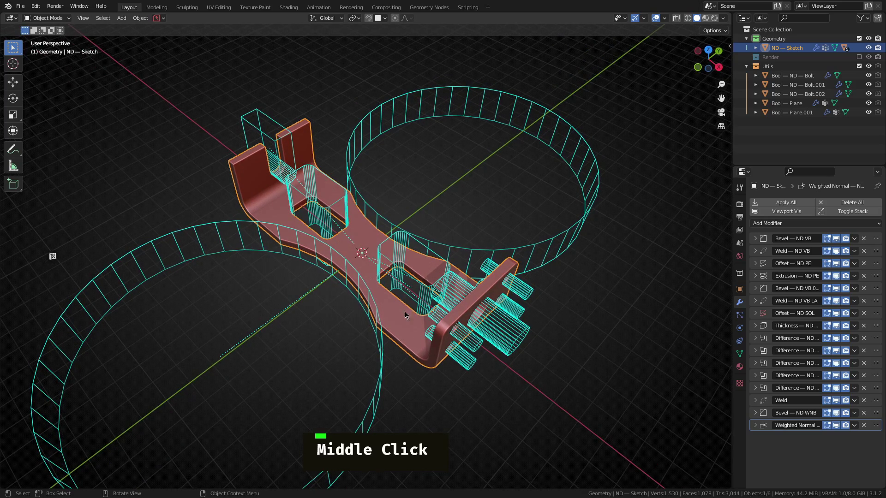
pyautogui.scroll(-3, 371, 300)
pyautogui.moveTo(371, 300)
pyautogui.mouseDown(button='middle')
pyautogui.moveTo(293, 294)
pyautogui.moveTo(333, 252)
pyautogui.moveTo(385, 303)
pyautogui.mouseUp(button='middle')
pyautogui.scroll(2, 385, 303)
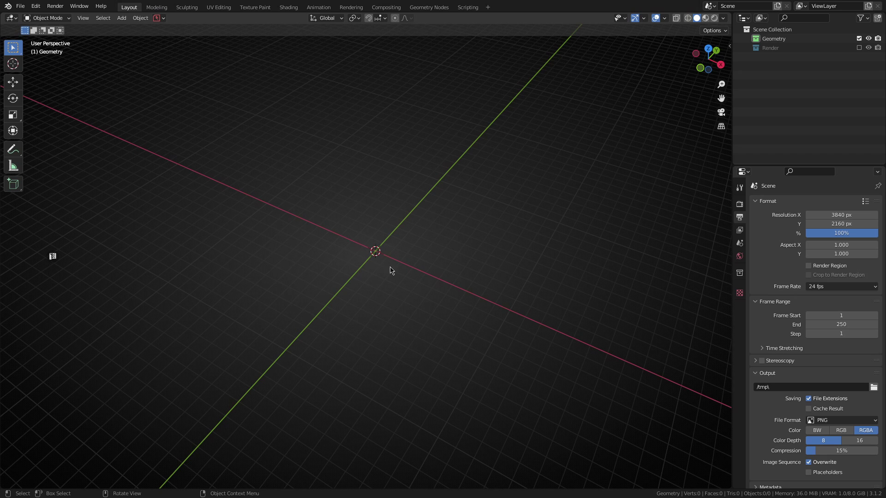
# Check the add-on preferences for ND, Modifier Tools, Edit Mesh Tools and 3D Viewport Pie Menus, searching "mod", "edit" and "pie", and close them
pyautogui.click(39, 7)
pyautogui.click(60, 148)
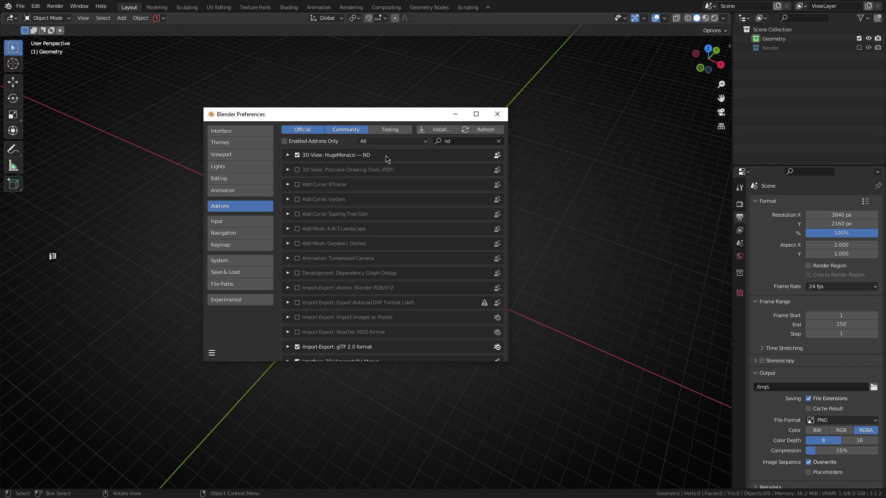
pyautogui.click(455, 143)
pyautogui.write('mod')
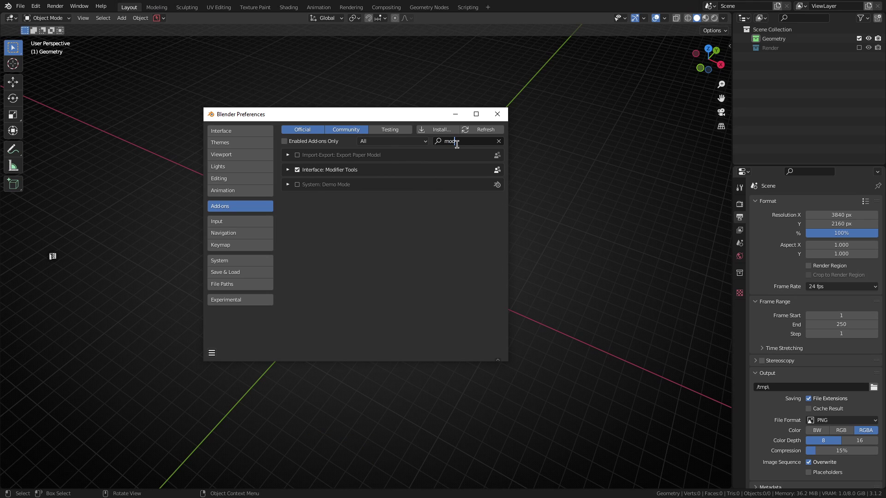
pyautogui.click(438, 146)
pyautogui.write('edit')
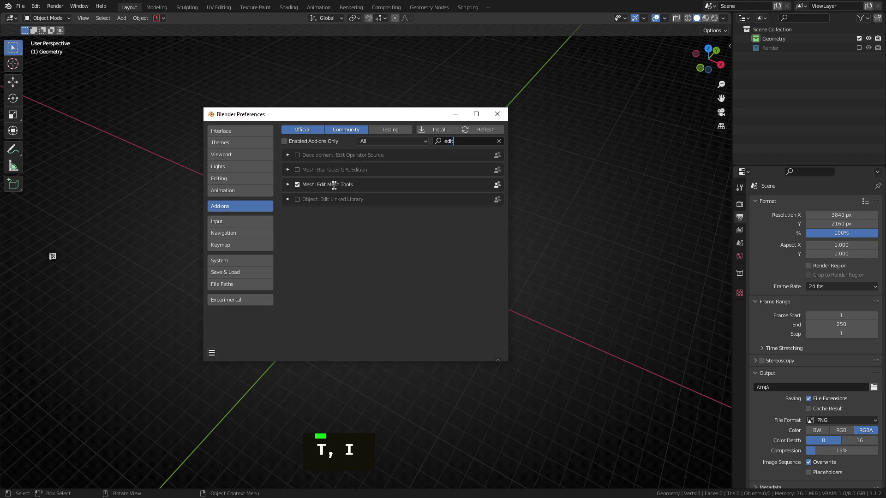
pyautogui.doubleClick(455, 141)
pyautogui.write('pie')
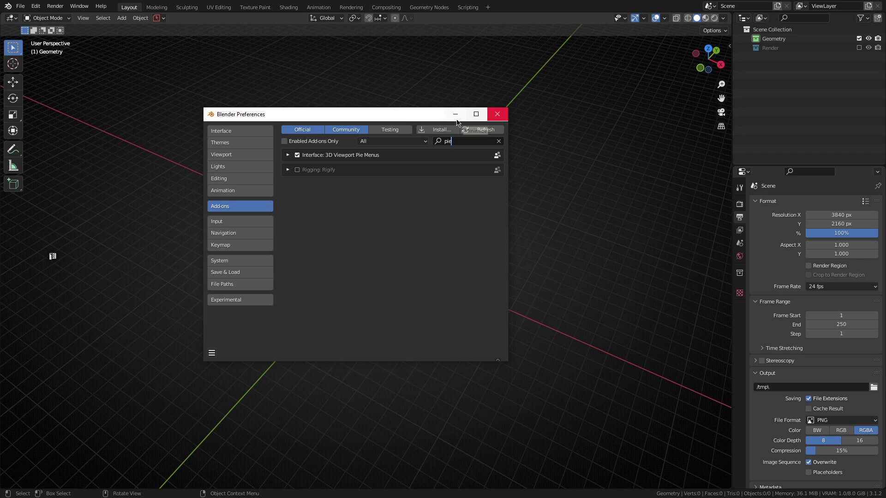
pyautogui.click(497, 114)
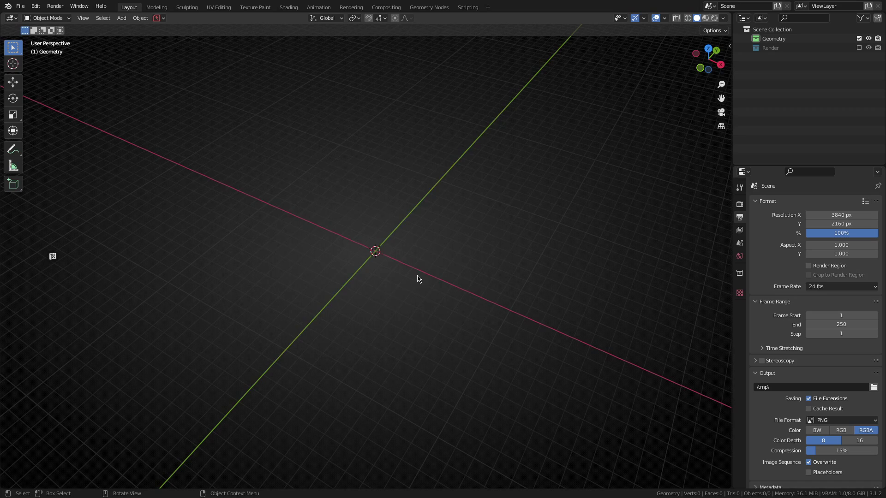
# Switch to the front orthographic view and add an ND Single Vertex sketch at the origin
pyautogui.moveTo(416, 276)
pyautogui.mouseDown(button='middle')
pyautogui.moveTo(421, 285)
pyautogui.moveTo(416, 242)
pyautogui.moveTo(498, 240)
pyautogui.moveTo(432, 273)
pyautogui.mouseUp(button='middle')
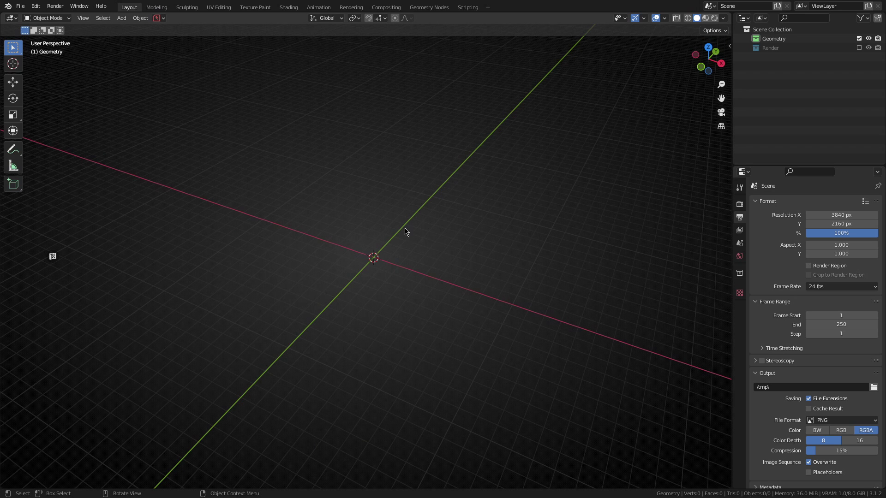
pyautogui.press('`')
pyautogui.click(331, 208)
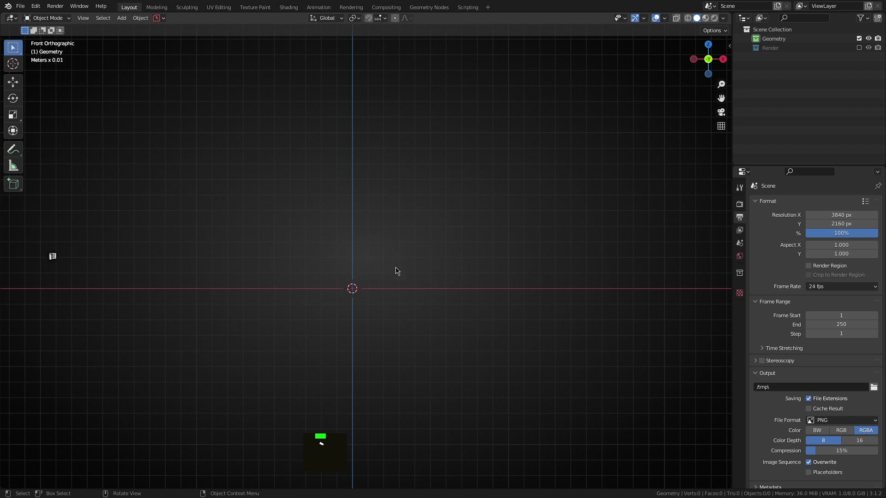
pyautogui.scroll(2, 368, 304)
pyautogui.keyDown('shift'); pyautogui.scroll(2, 392, 255); pyautogui.keyUp('shift')
pyautogui.hotkey('shift', '2')
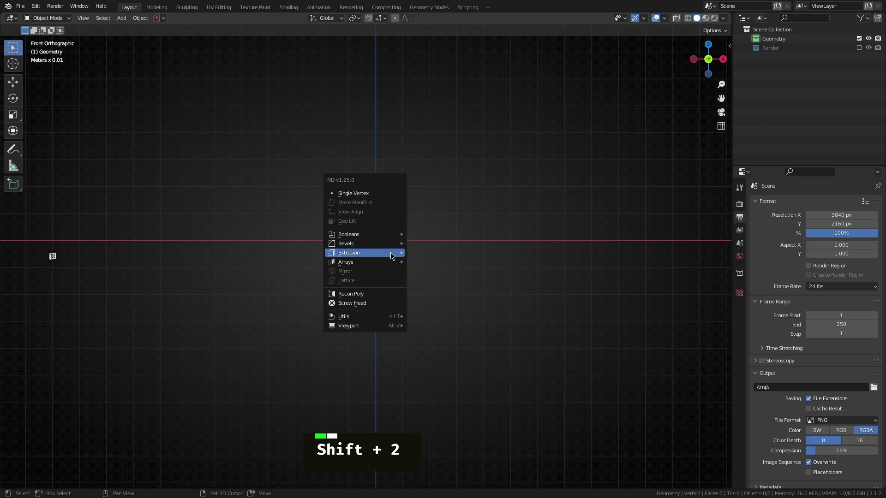
pyautogui.click(363, 195)
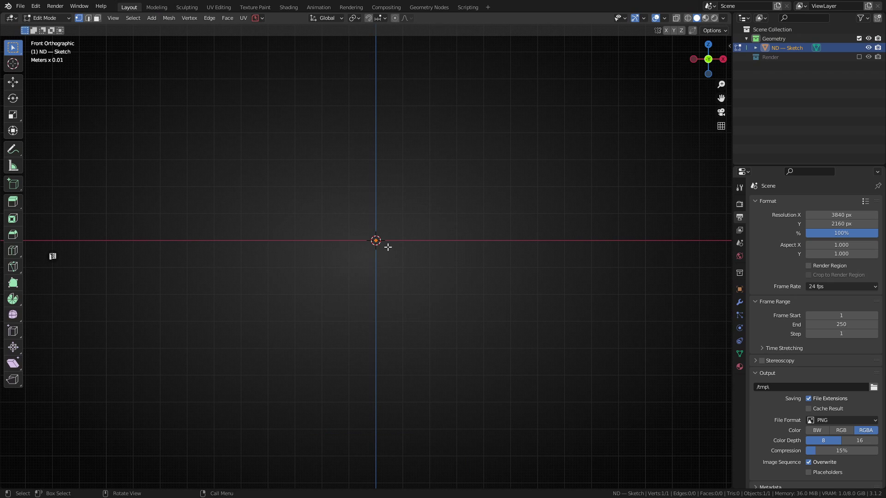
# Move the vertex 40 mm along X and extrude it -80 mm along X to form a centred horizontal edge
pyautogui.press('g')
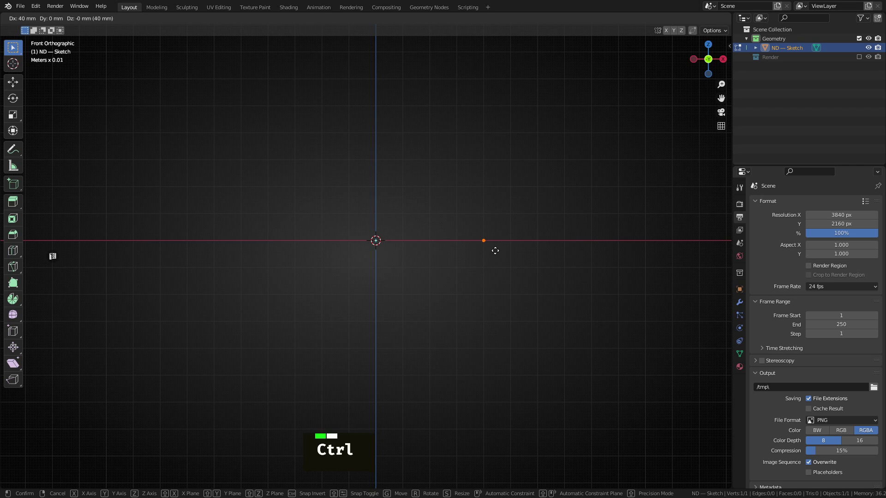
pyautogui.keyDown('ctrl'); pyautogui.click(496, 251); pyautogui.keyUp('ctrl')
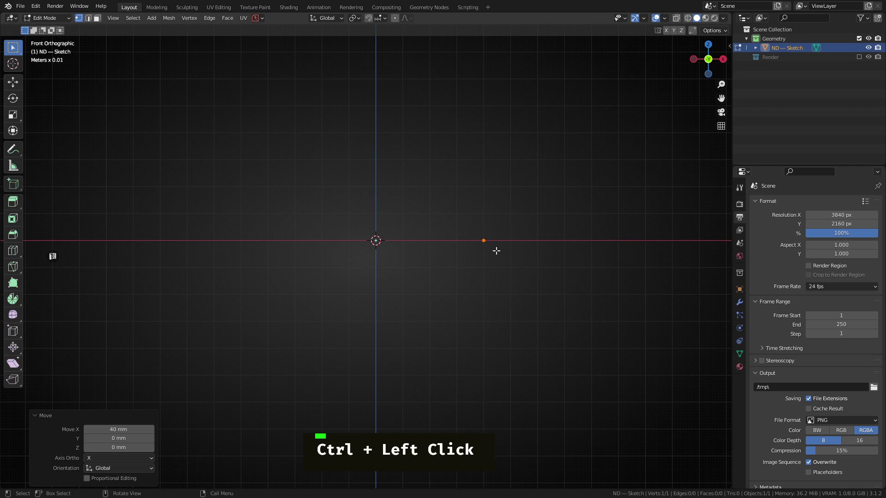
pyautogui.press('e')
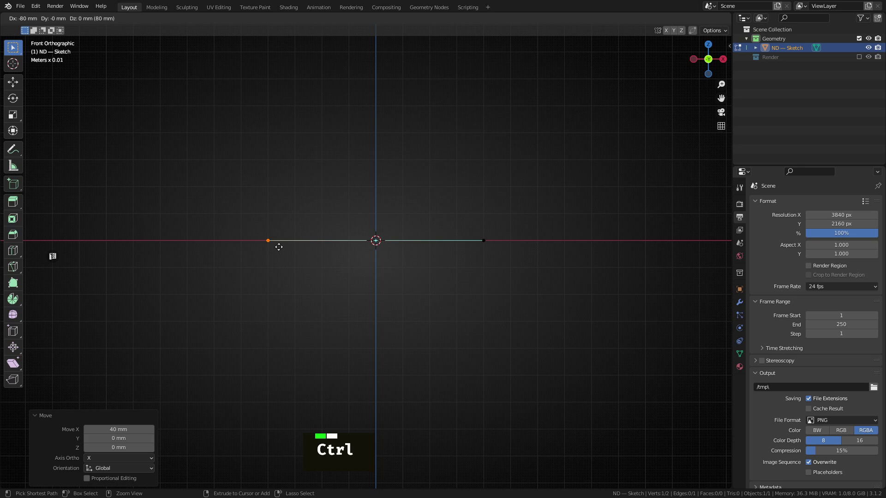
pyautogui.keyDown('ctrl'); pyautogui.click(278, 247); pyautogui.keyUp('ctrl')
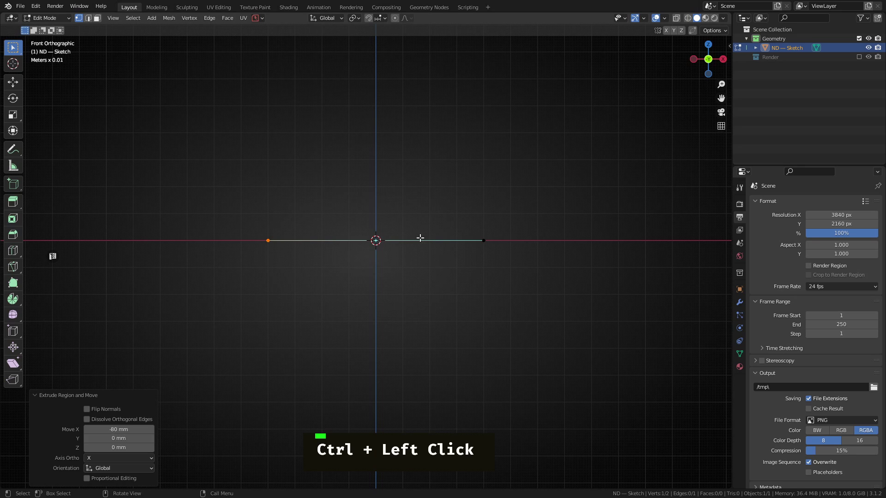
# Select the horizontal edge and set its length to 120 mm with fixed mode and proportional resizing
pyautogui.press('2')
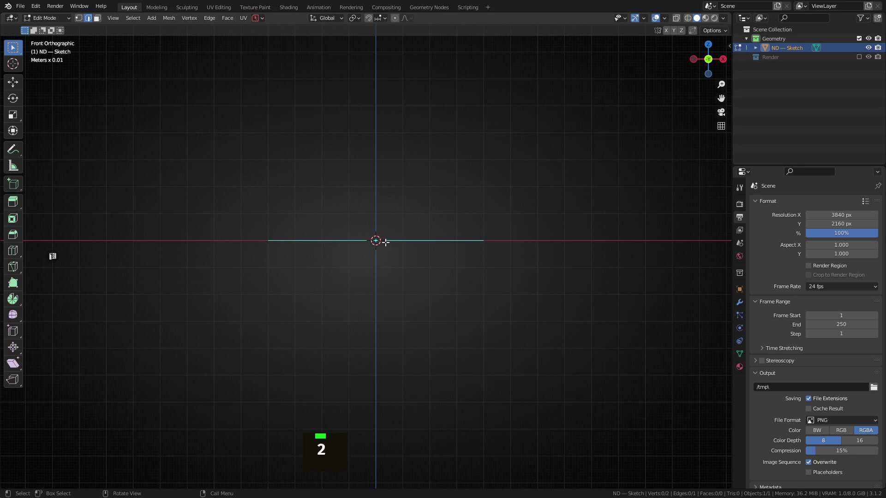
pyautogui.click(402, 241)
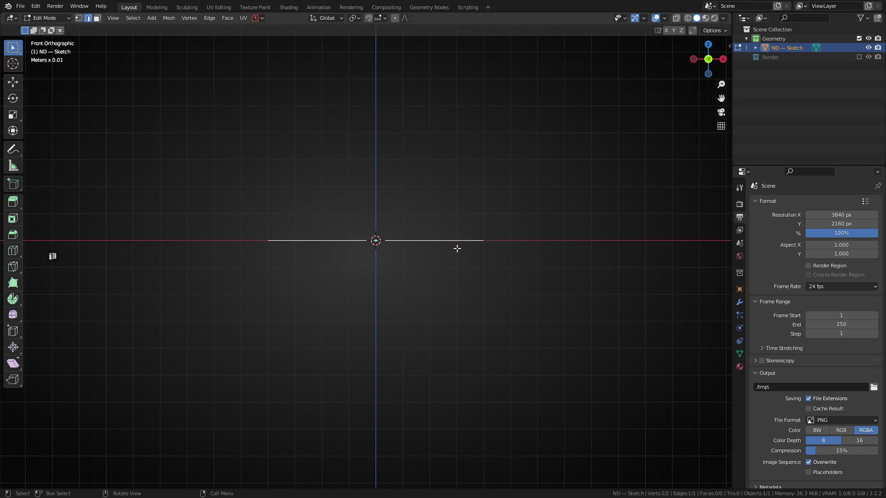
pyautogui.press('n')
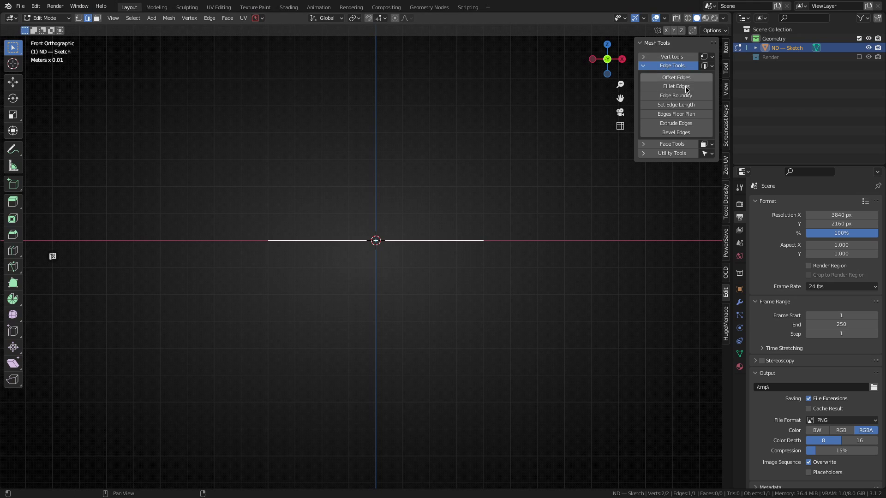
pyautogui.click(666, 107)
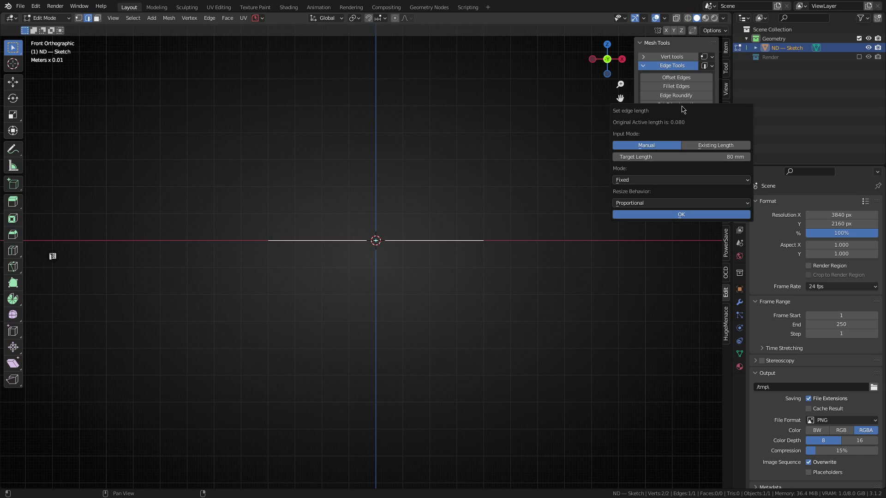
pyautogui.click(675, 157)
pyautogui.write('120')
pyautogui.press('Return')
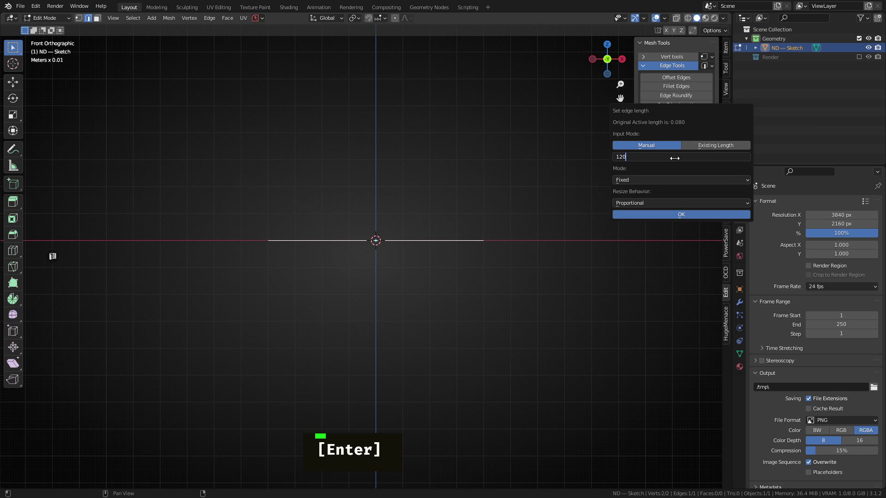
pyautogui.click(683, 215)
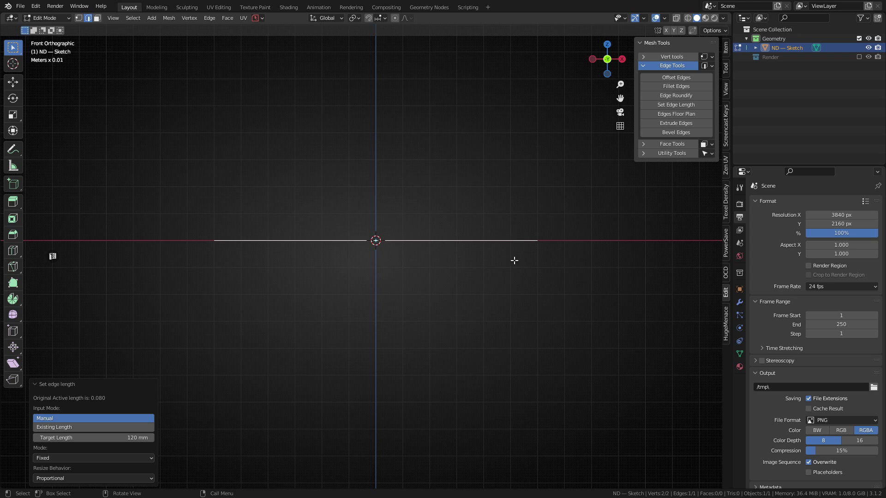
# Extrude each end vertex of the base edge 30 mm upward along Z to form a U-shaped profile, and leave Edit Mode
pyautogui.press('1')
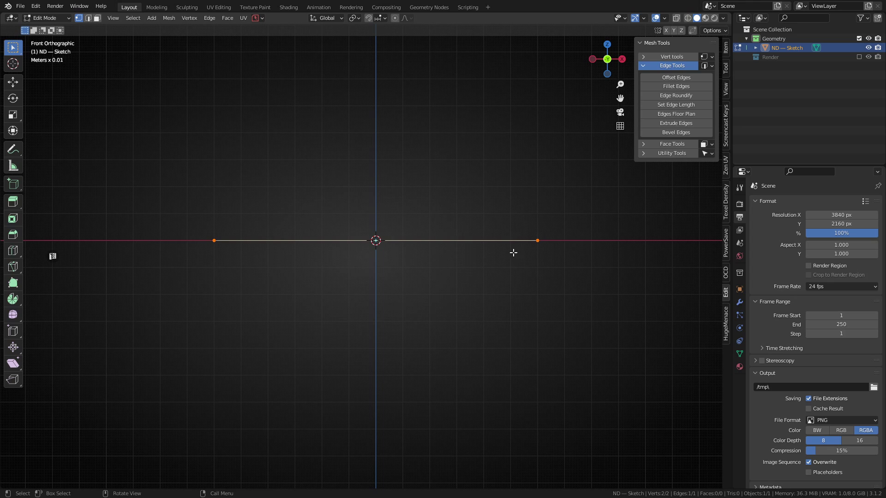
pyautogui.moveTo(525, 226); pyautogui.dragTo(550, 259)
pyautogui.press('e')
pyautogui.keyDown('ctrl'); pyautogui.click(540, 159); pyautogui.keyUp('ctrl')
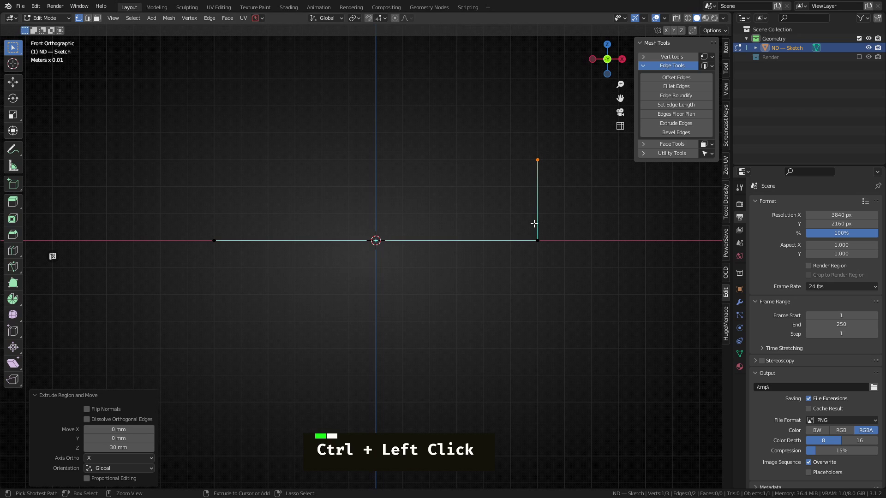
pyautogui.click(214, 235)
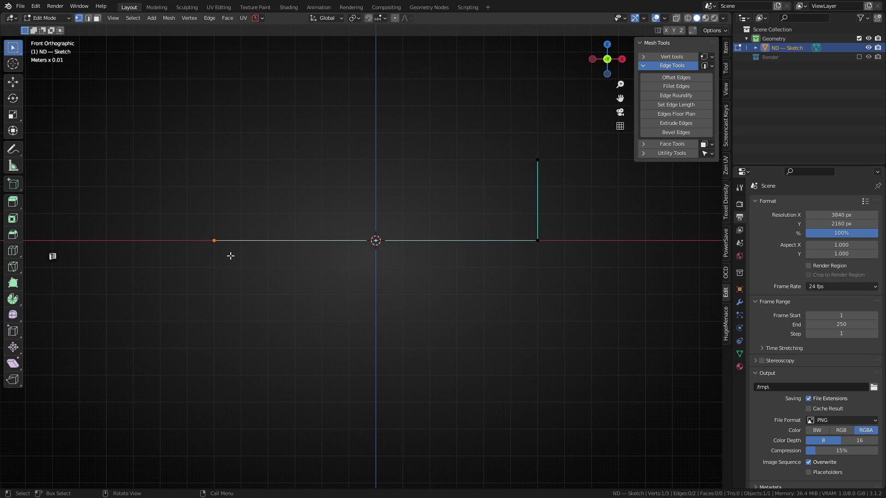
pyautogui.press('e')
pyautogui.keyDown('ctrl'); pyautogui.click(227, 166); pyautogui.keyUp('ctrl')
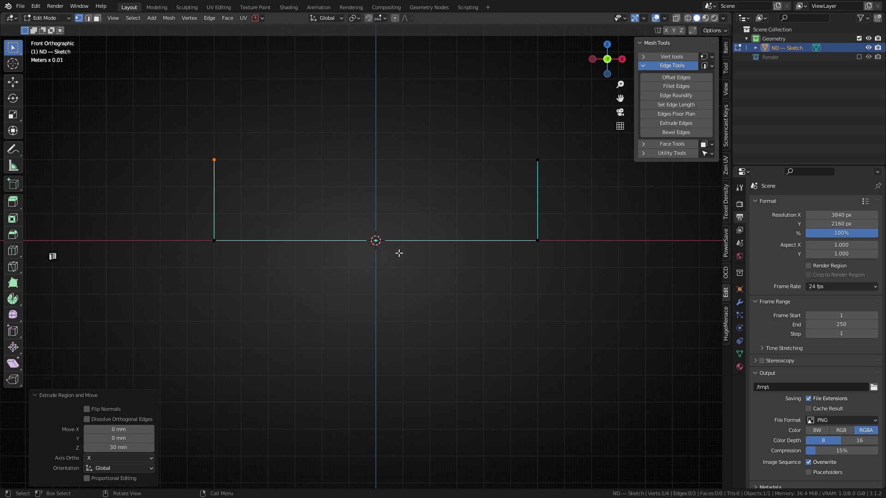
pyautogui.press('Escape')
# Start an ND Profile Extrude on the U-shaped profile with its axis set to Y
pyautogui.moveTo(481, 206); pyautogui.dragTo(348, 284, button='middle')
pyautogui.scroll(-4, 424, 247)
pyautogui.keyDown('shift'); pyautogui.moveTo(411, 247); pyautogui.dragTo(370, 261, button='middle'); pyautogui.keyUp('shift')
pyautogui.scroll(2, 362, 257)
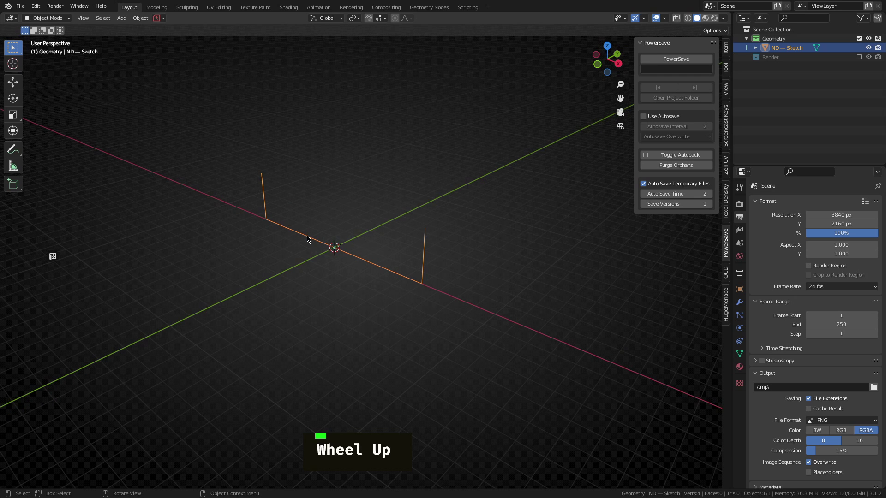
pyautogui.press('n')
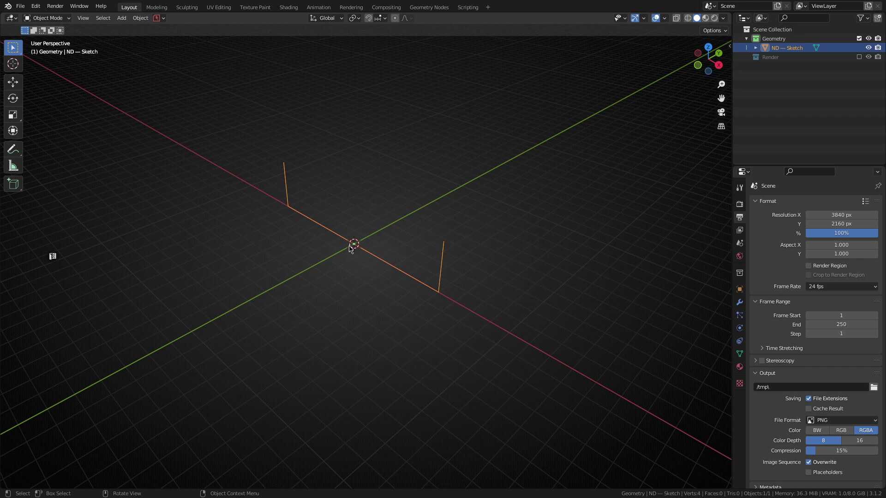
pyautogui.hotkey('shift', '2')
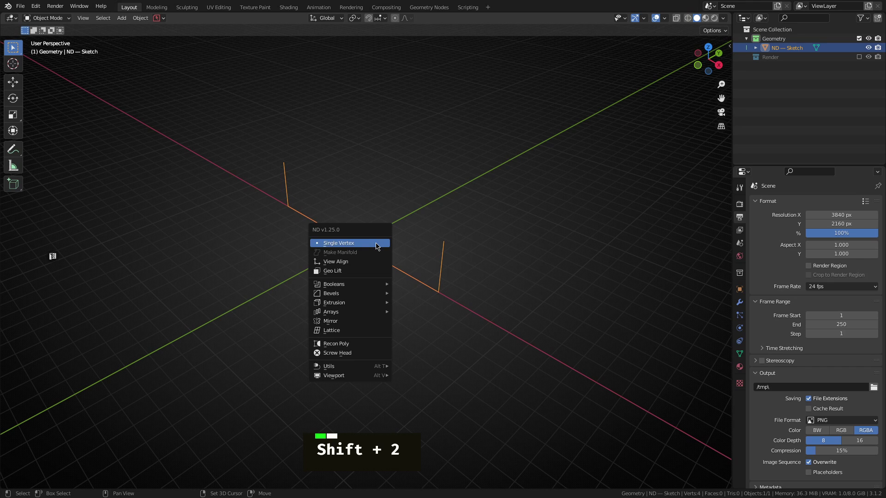
pyautogui.moveTo(333, 304)
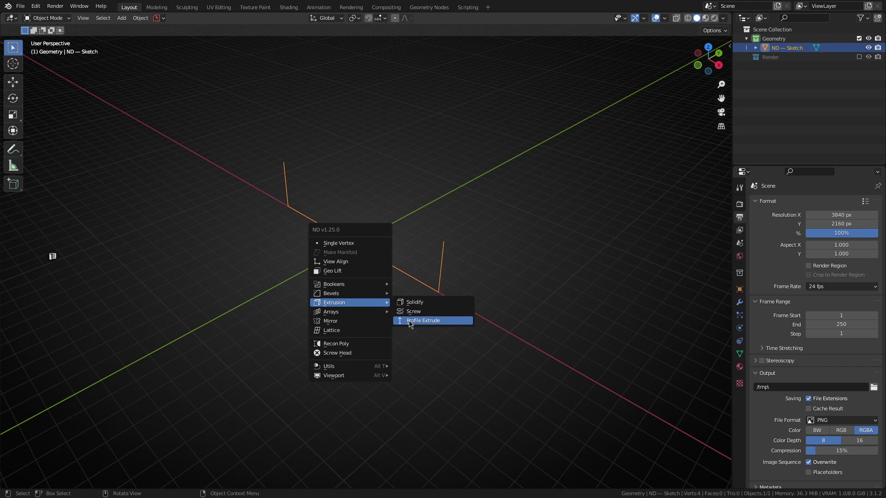
pyautogui.click(434, 322)
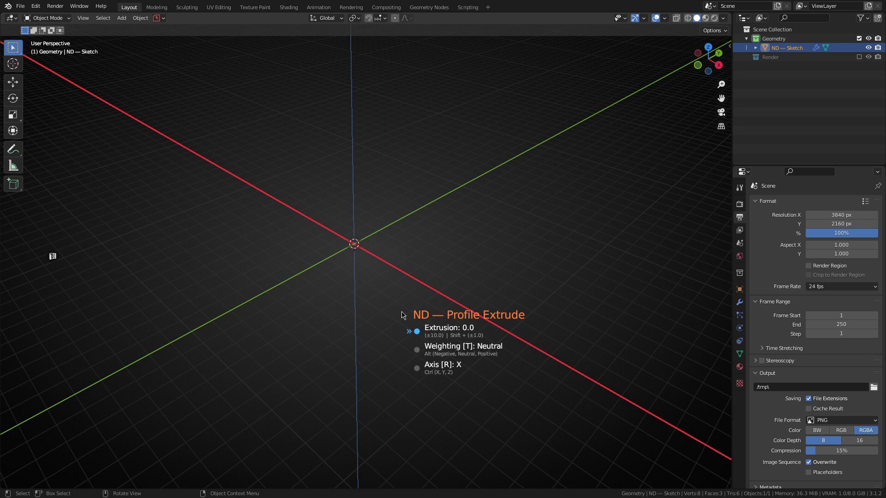
pyautogui.press('r')
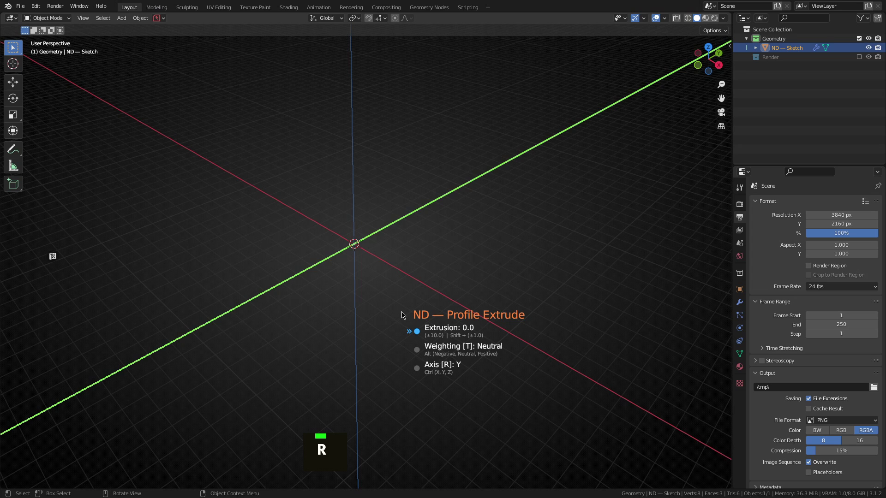
# Set the profile extrusion to 50.0 with neutral weighting and apply it to form the bracket sheet
pyautogui.scroll(8, 401, 316)
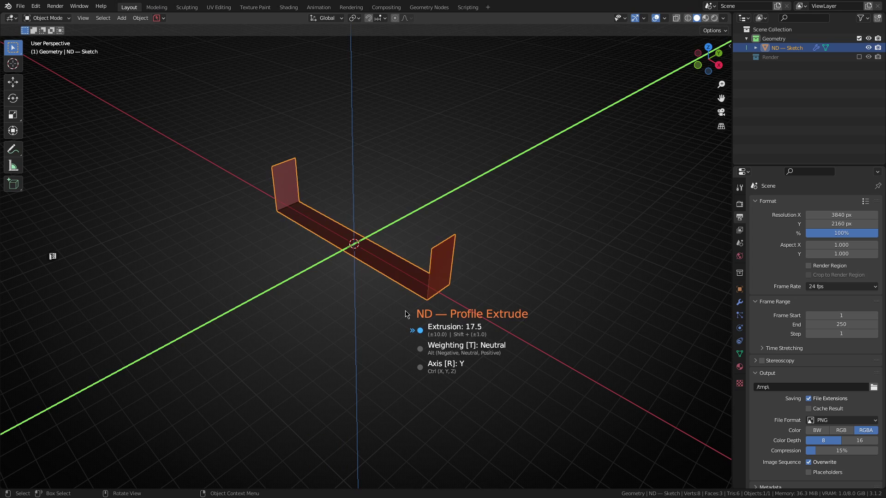
pyautogui.scroll(2, 411, 314)
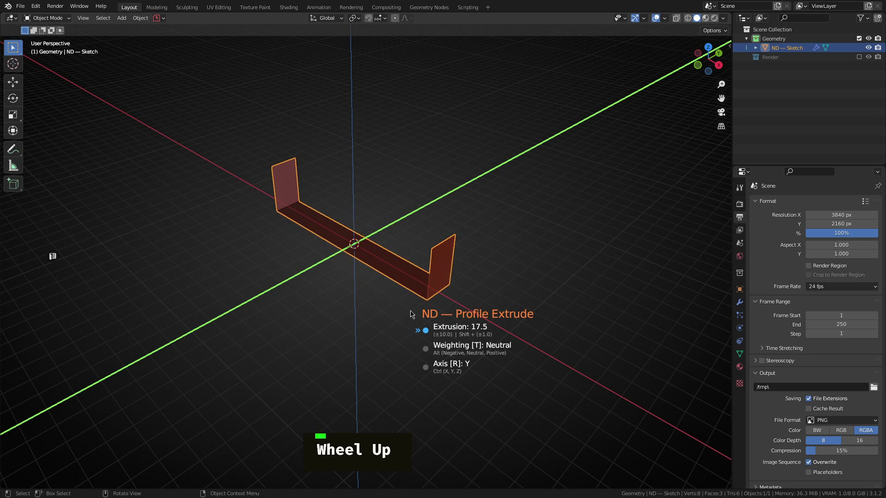
pyautogui.scroll(2, 412, 315)
pyautogui.scroll(-1, 412, 314)
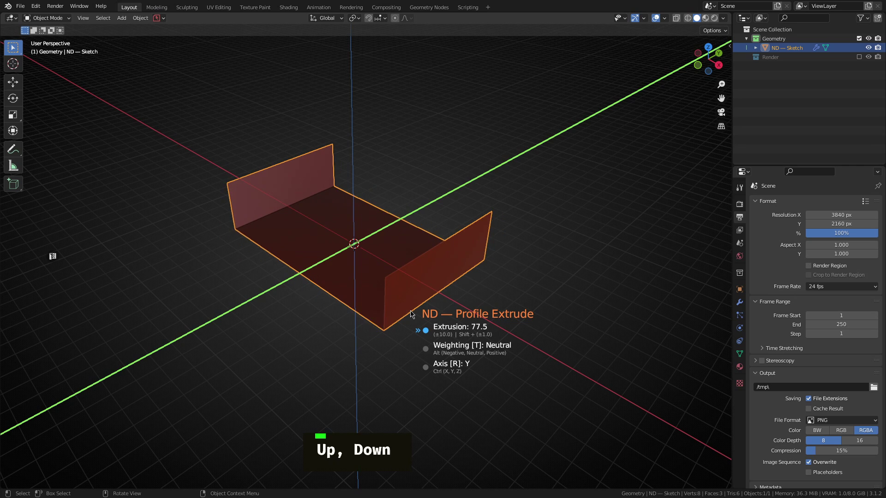
pyautogui.scroll(1, 411, 315)
pyautogui.press('e')
pyautogui.press('w')
pyautogui.press('s')
pyautogui.press('w')
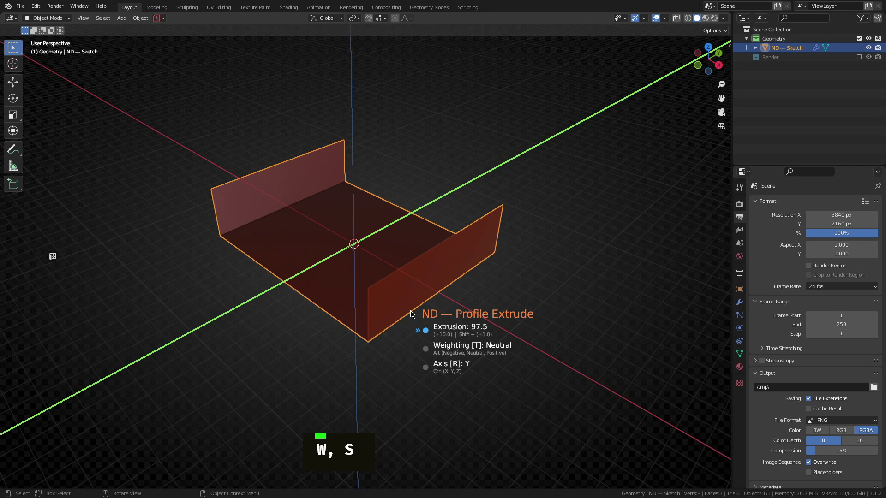
pyautogui.scroll(-1, 420, 316)
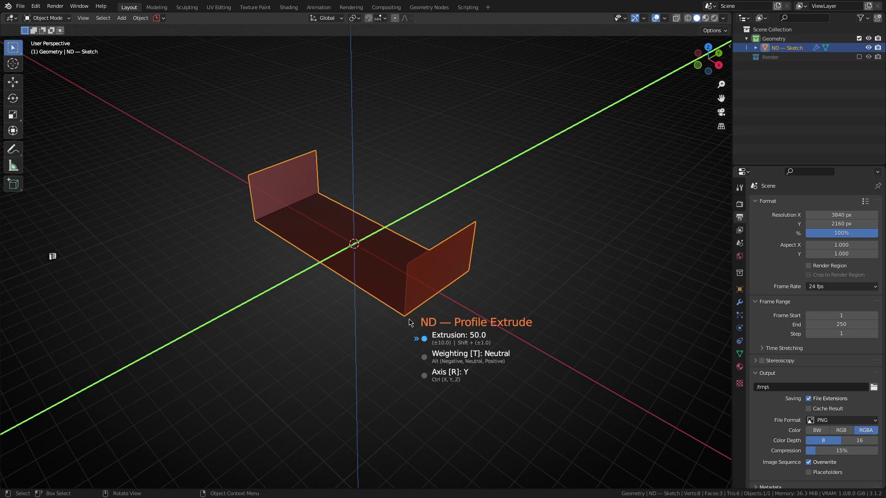
pyautogui.click(409, 322)
# Enter Edit Mode and round the two base corner vertices with an ND Vertex Bevel of width 10.2 and 6 segments
pyautogui.moveTo(417, 317); pyautogui.dragTo(445, 233, button='middle')
pyautogui.scroll(2, 340, 235)
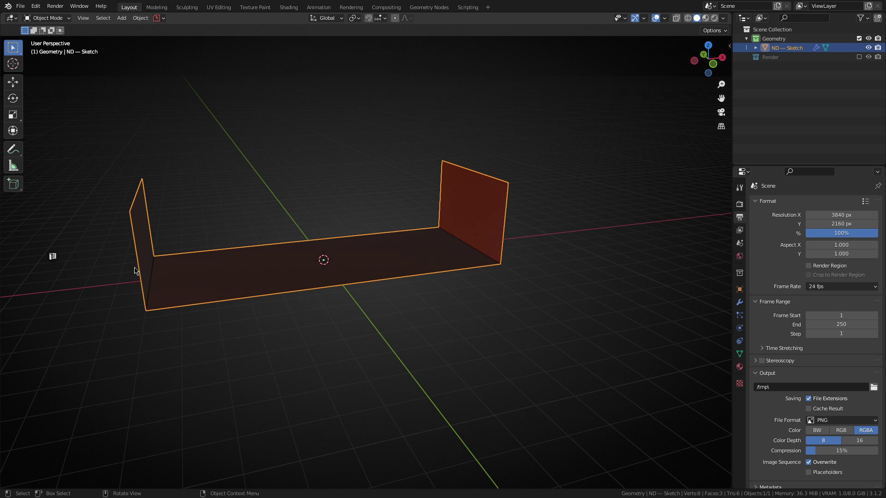
pyautogui.moveTo(382, 294); pyautogui.dragTo(233, 301, button='middle')
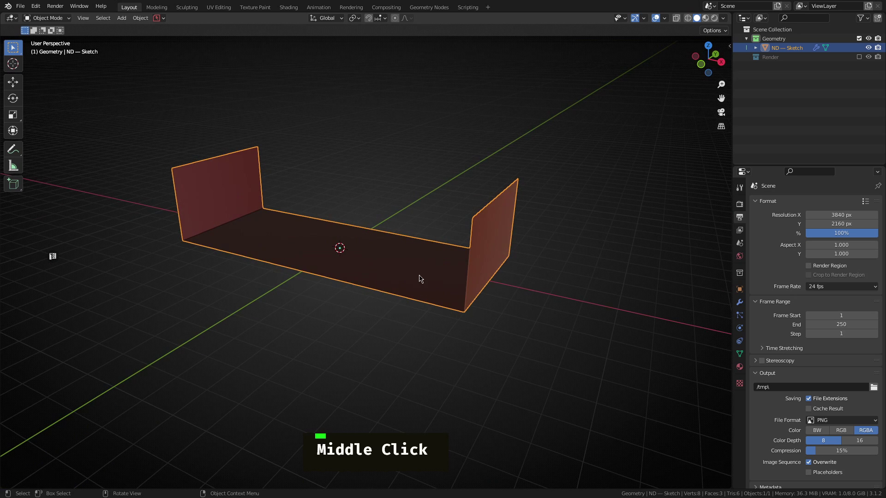
pyautogui.press('Tab')
pyautogui.press('1')
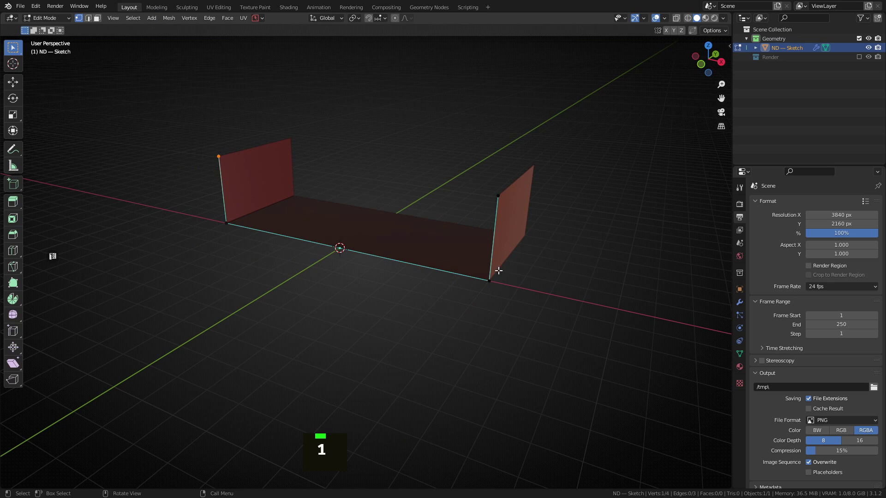
pyautogui.click(489, 281)
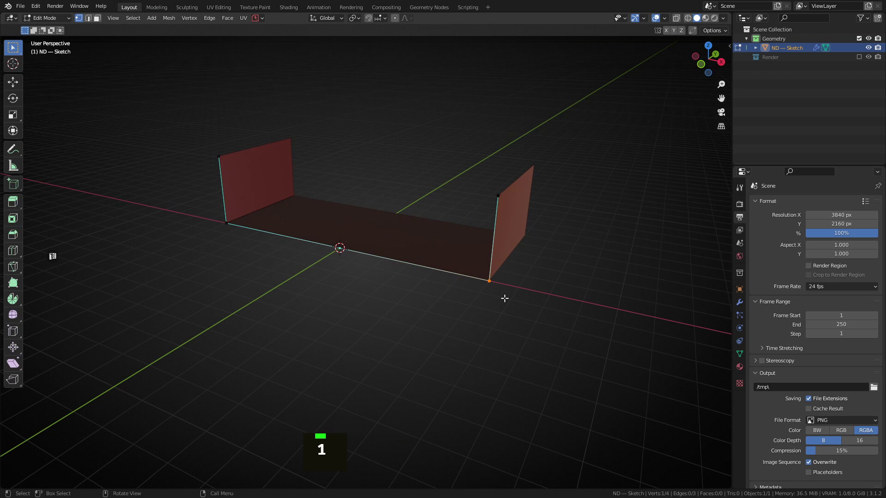
pyautogui.keyDown('shift'); pyautogui.click(226, 224); pyautogui.keyUp('shift')
pyautogui.hotkey('shift', '2')
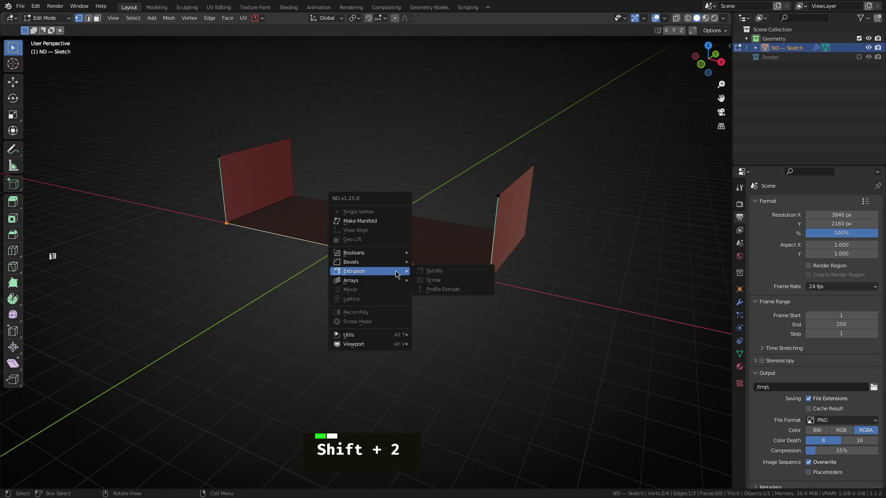
pyautogui.moveTo(355, 264)
pyautogui.click(440, 266)
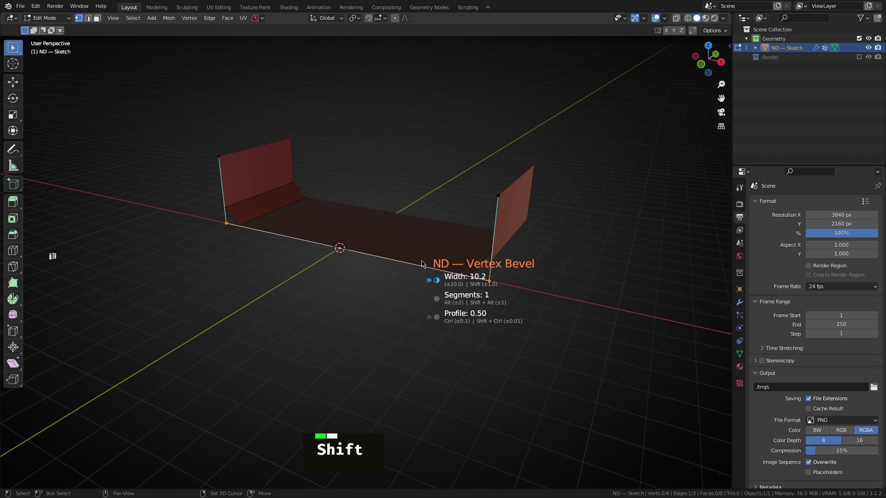
pyautogui.press('alt')
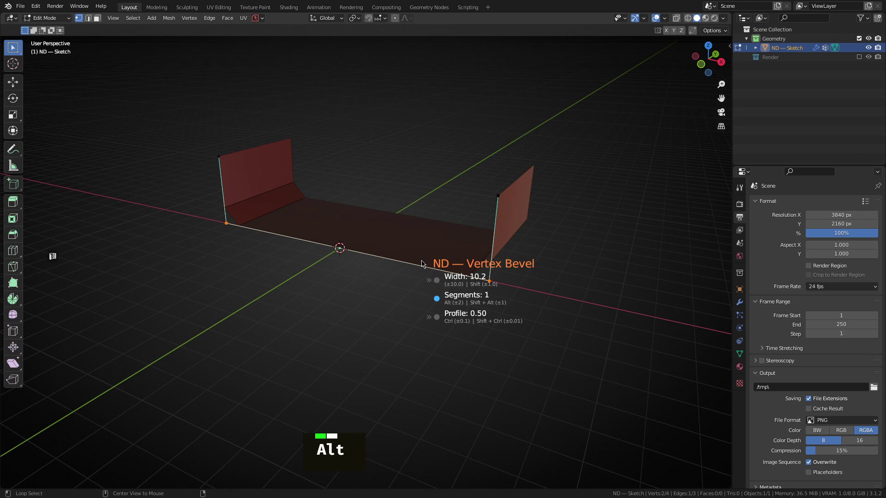
pyautogui.keyDown('alt'); pyautogui.scroll(1, 422, 264); pyautogui.keyUp('alt')
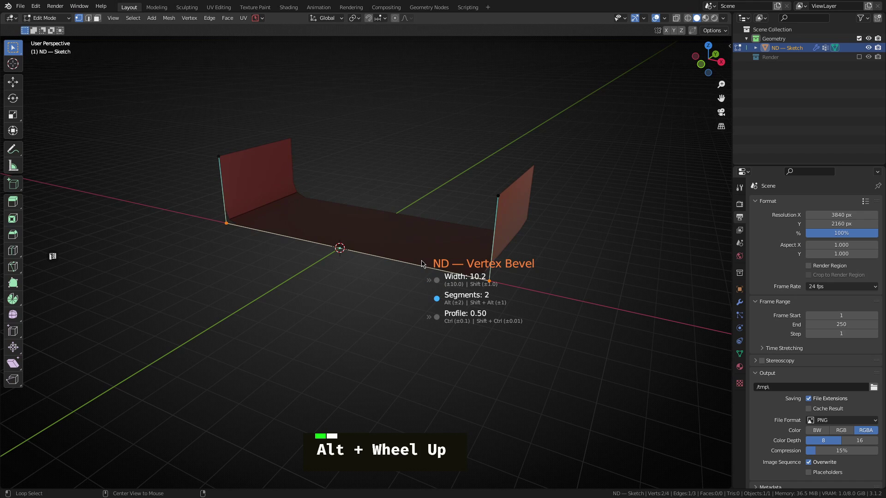
pyautogui.keyDown('alt'); pyautogui.scroll(1, 422, 264); pyautogui.keyUp('alt')
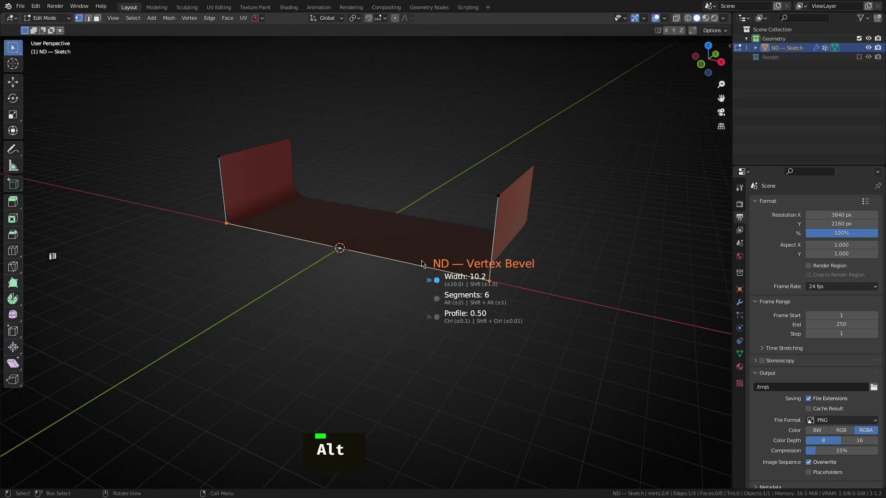
pyautogui.click(416, 263)
# Add an ND Vertex Bevel of width 5.2 to the near upright's top vertex, placed after the extrusion in the modifier stack
pyautogui.moveTo(415, 263); pyautogui.dragTo(381, 248, button='middle')
pyautogui.scroll(1, 370, 293)
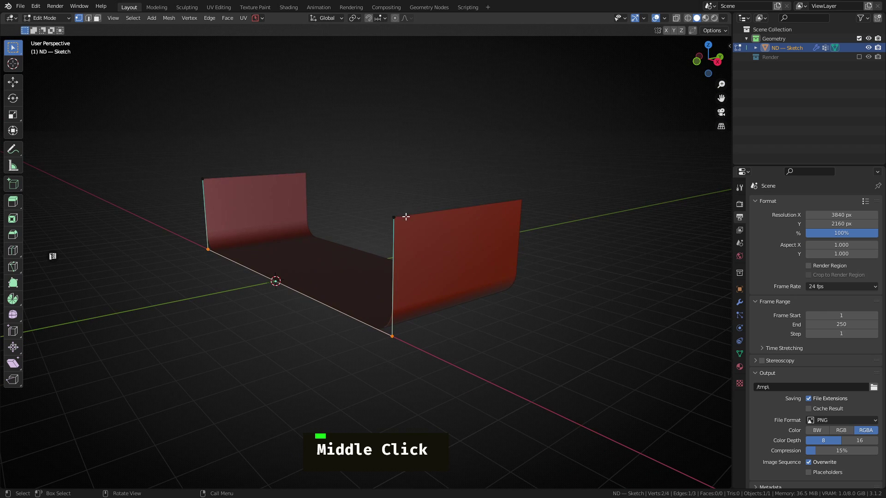
pyautogui.keyDown('shift'); pyautogui.moveTo(476, 232); pyautogui.dragTo(402, 247, button='middle'); pyautogui.keyUp('shift')
pyautogui.scroll(1, 398, 253)
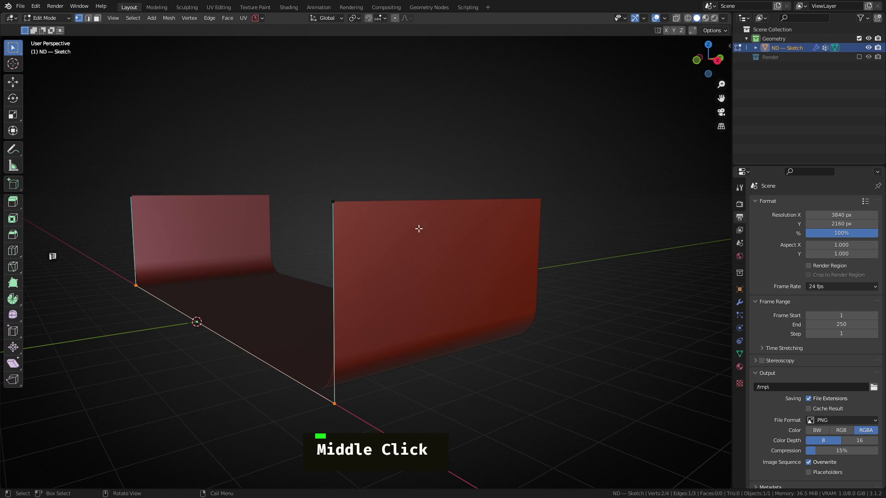
pyautogui.click(331, 203)
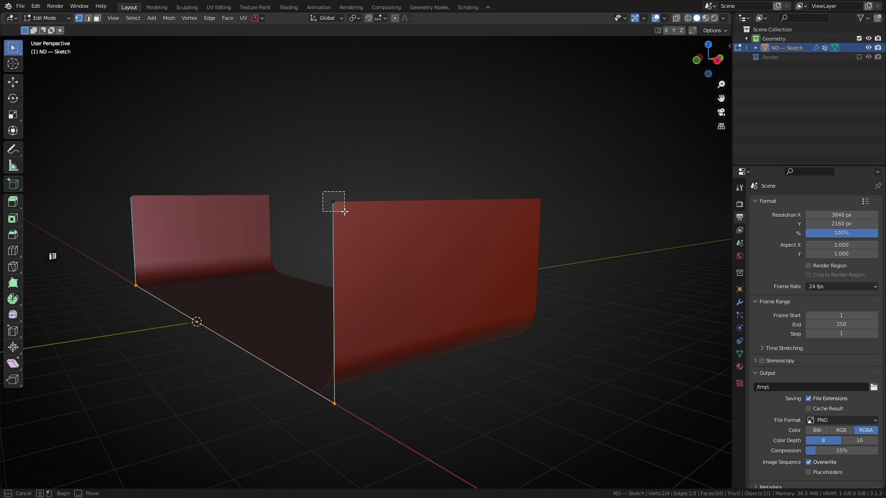
pyautogui.moveTo(529, 187); pyautogui.dragTo(555, 207)
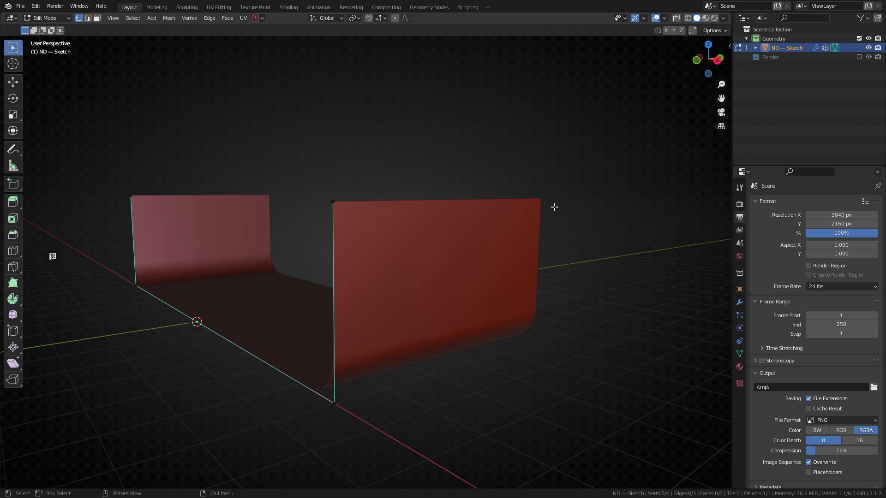
pyautogui.moveTo(323, 196); pyautogui.dragTo(344, 214)
pyautogui.hotkey('shift', '2')
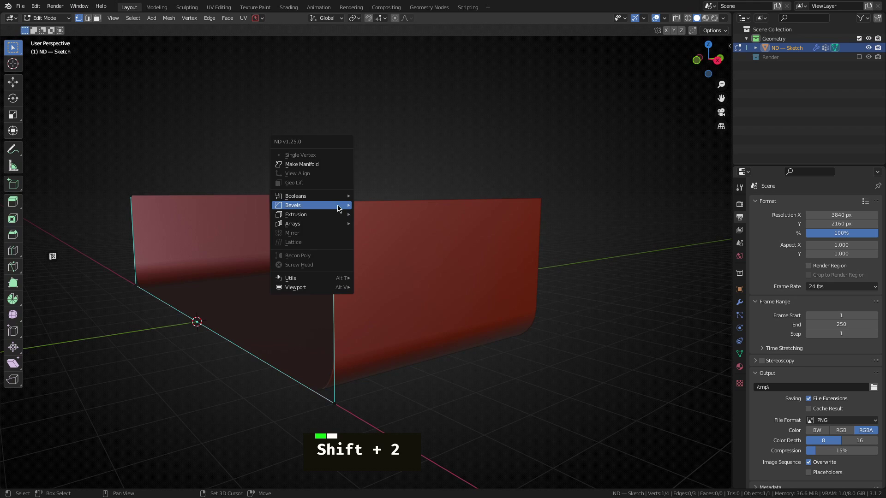
pyautogui.moveTo(290, 209)
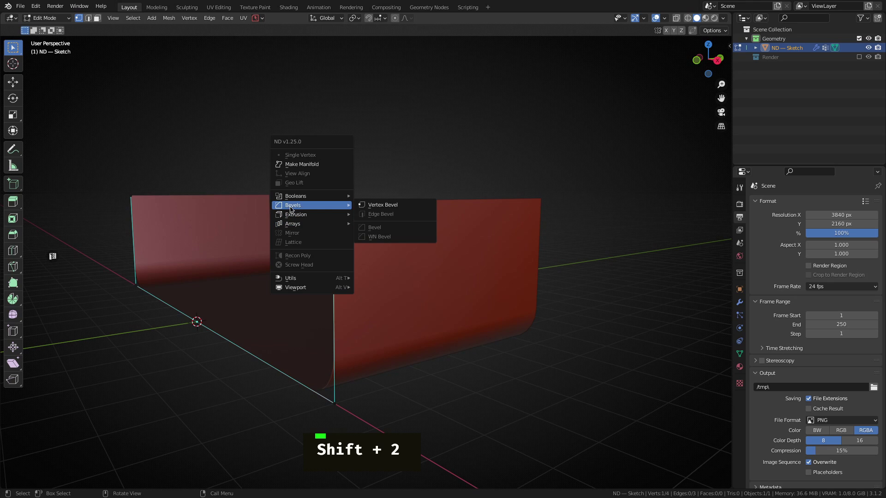
pyautogui.keyDown('shift'); pyautogui.click(386, 208); pyautogui.keyUp('shift')
pyautogui.scroll(2, 387, 209)
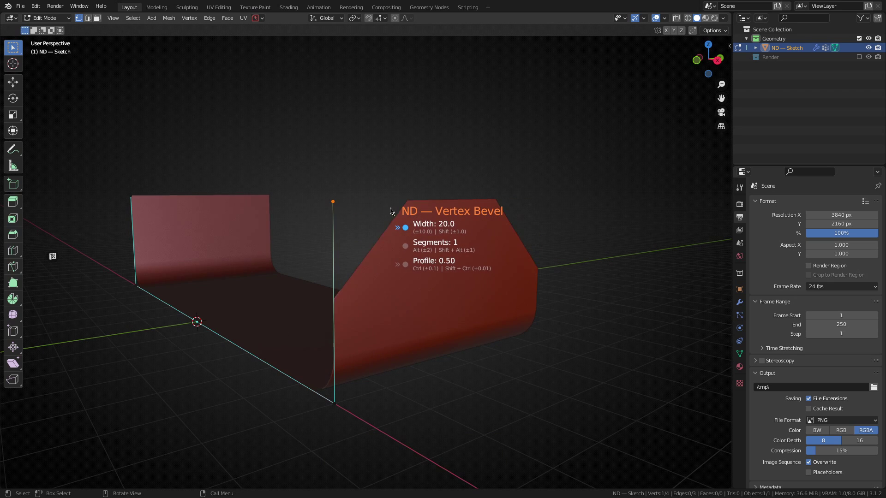
pyautogui.scroll(-2, 387, 211)
pyautogui.scroll(3, 387, 211)
pyautogui.scroll(-3, 386, 211)
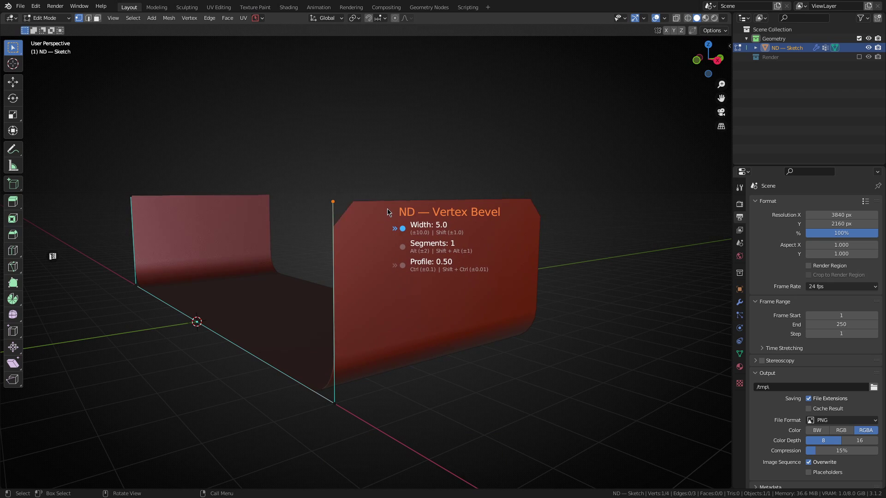
pyautogui.press('shift')
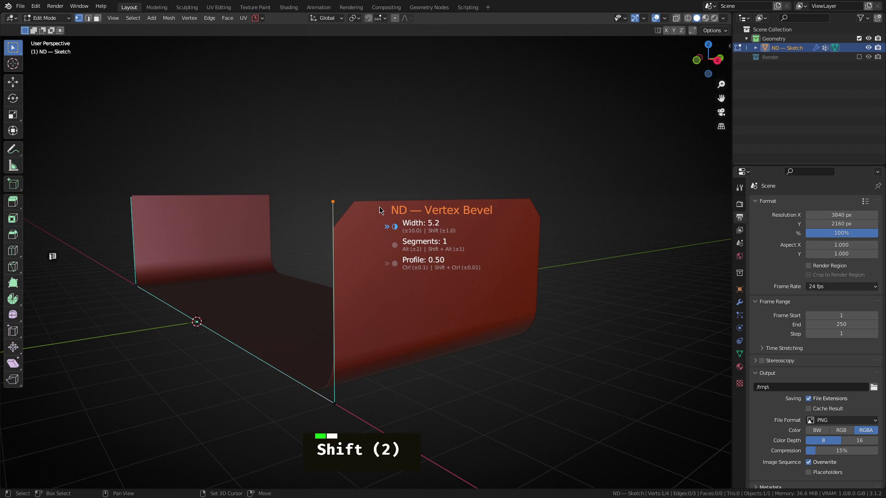
# Set the top corner bevel to 6 segments, apply it and leave Edit Mode
pyautogui.press('alt')
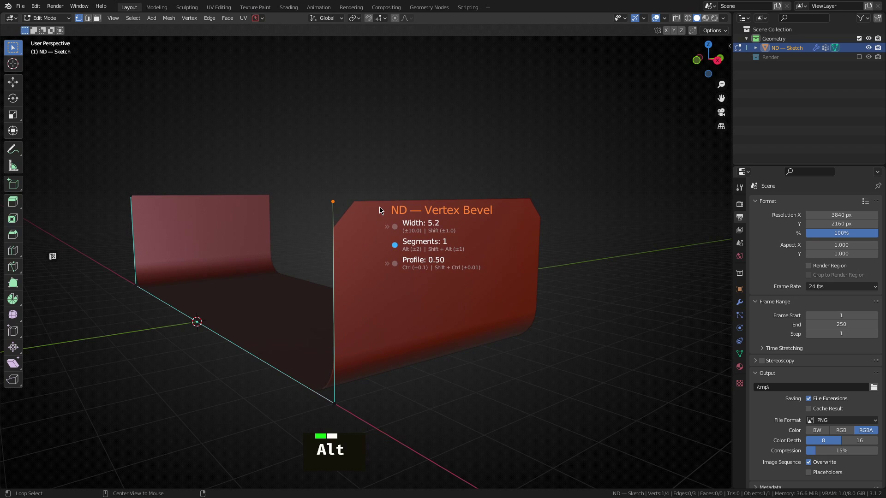
pyautogui.keyDown('alt'); pyautogui.scroll(1, 381, 210); pyautogui.keyUp('alt')
pyautogui.keyDown('alt'); pyautogui.scroll(1, 381, 211); pyautogui.keyUp('alt')
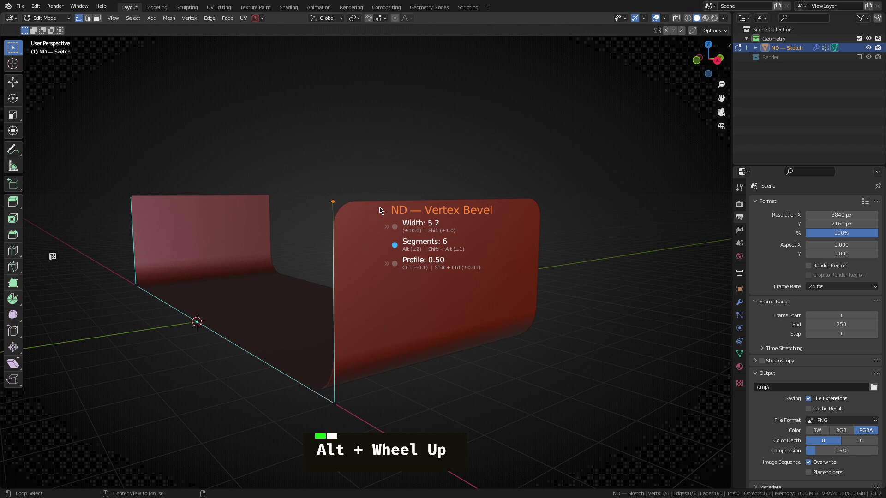
pyautogui.click(419, 248)
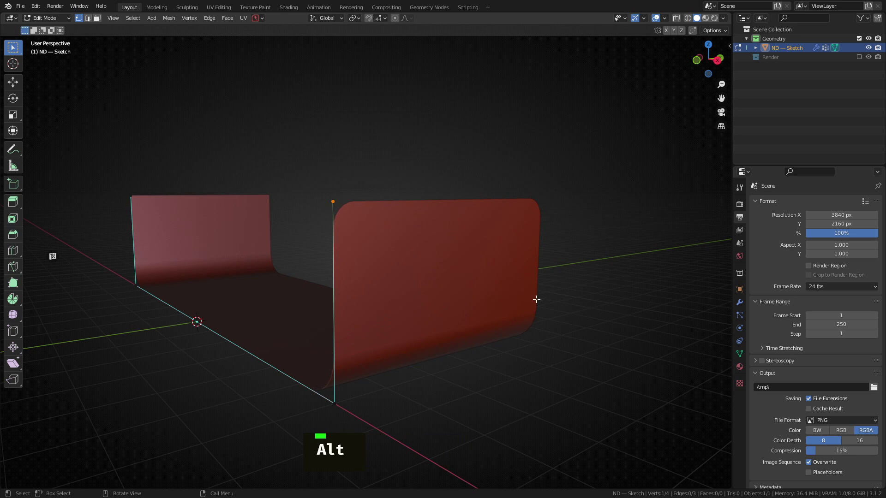
pyautogui.moveTo(536, 299); pyautogui.dragTo(552, 306, button='middle')
pyautogui.scroll(-2, 449, 284)
pyautogui.press('Escape')
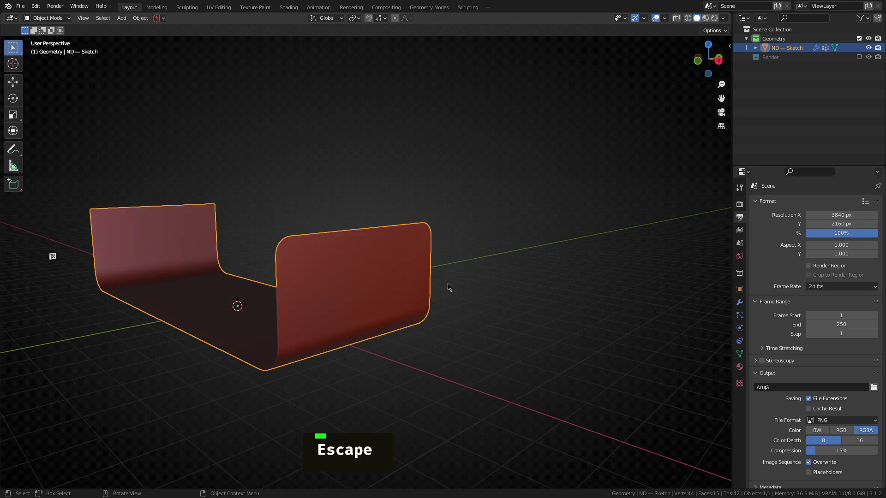
# Thicken the bracket sheet into a thin solid plate with ND Solidify, keeping the weighting neutral
pyautogui.moveTo(342, 305); pyautogui.dragTo(439, 376, button='middle')
pyautogui.scroll(-2, 370, 321)
pyautogui.moveTo(371, 320); pyautogui.dragTo(478, 230, button='middle')
pyautogui.scroll(4, 358, 273)
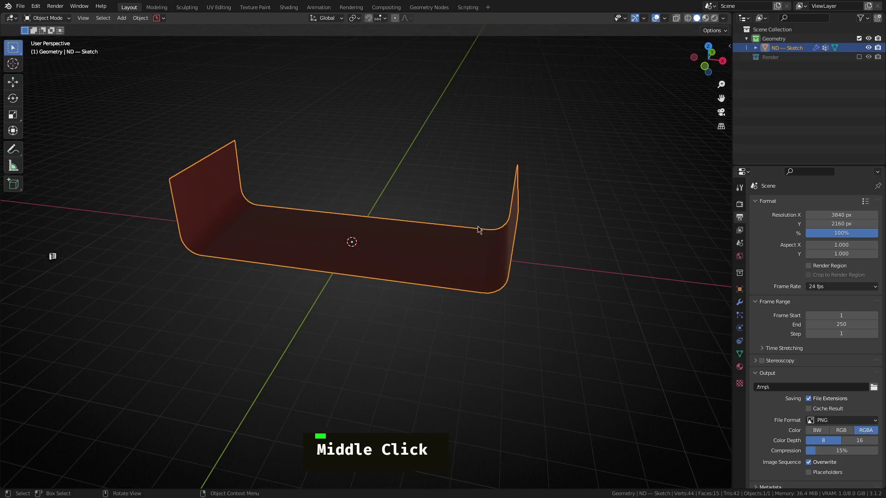
pyautogui.hotkey('shift', '2')
pyautogui.moveTo(352, 277)
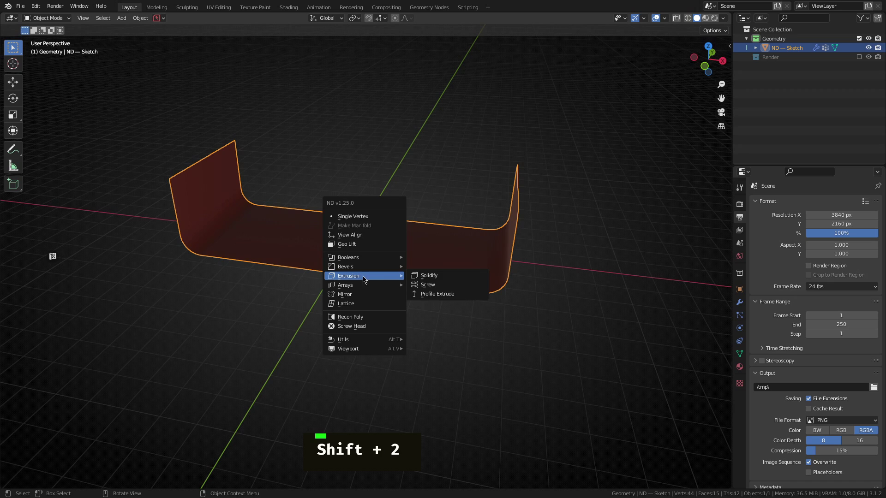
pyautogui.click(433, 277)
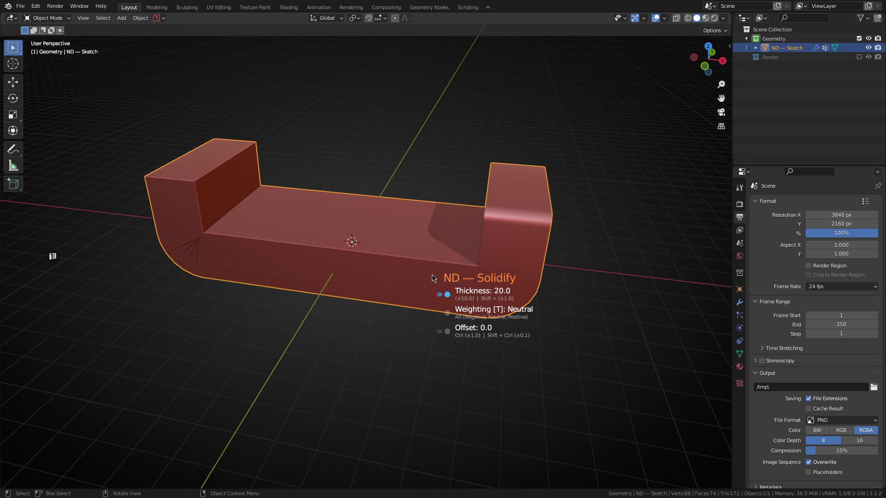
pyautogui.press('shift')
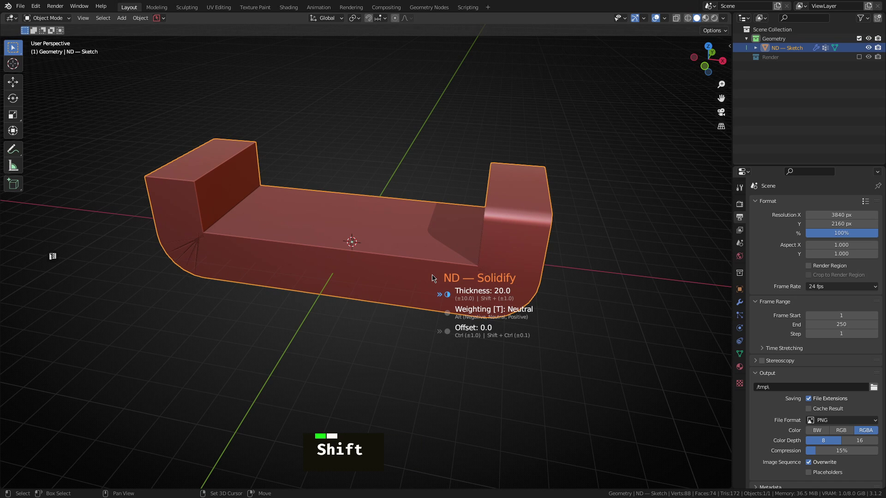
pyautogui.keyDown('shift'); pyautogui.click(402, 276); pyautogui.keyUp('shift')
pyautogui.moveTo(443, 288); pyautogui.dragTo(385, 259, button='middle')
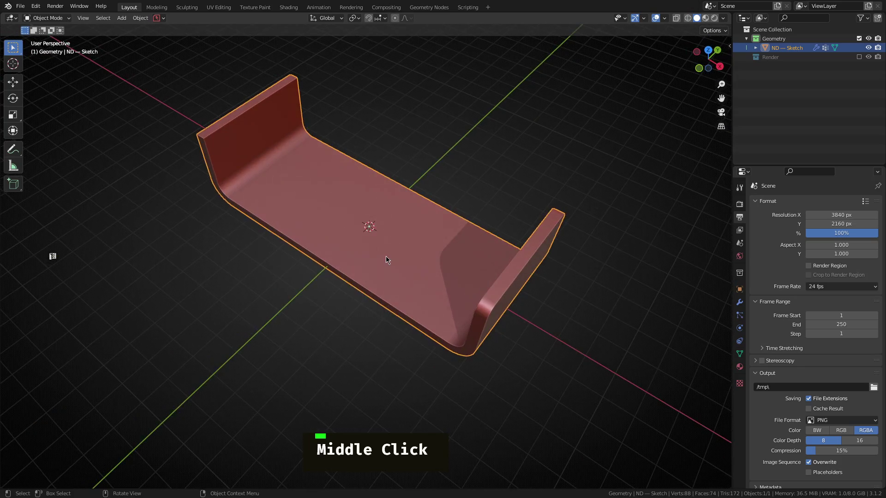
# Recall the bracket's ND Profile Extrude and set the extrusion to 44.8 along Y with neutral weighting
pyautogui.hotkey('shift', '2')
pyautogui.moveTo(385, 257)
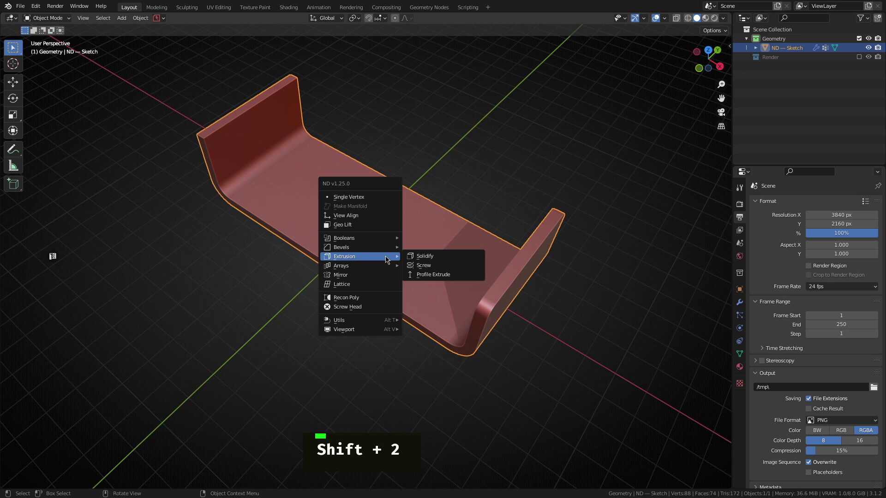
pyautogui.click(434, 275)
pyautogui.press('shift')
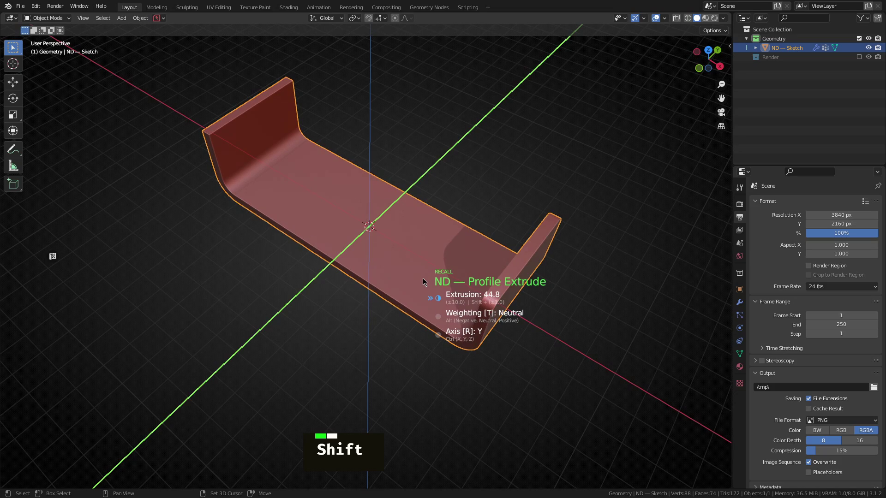
pyautogui.keyDown('shift'); pyautogui.click(423, 281); pyautogui.keyUp('shift')
# Switch to the top orthographic view and add a 20 mm plane at the centre of the bracket base
pyautogui.moveTo(401, 260); pyautogui.dragTo(390, 311, button='middle')
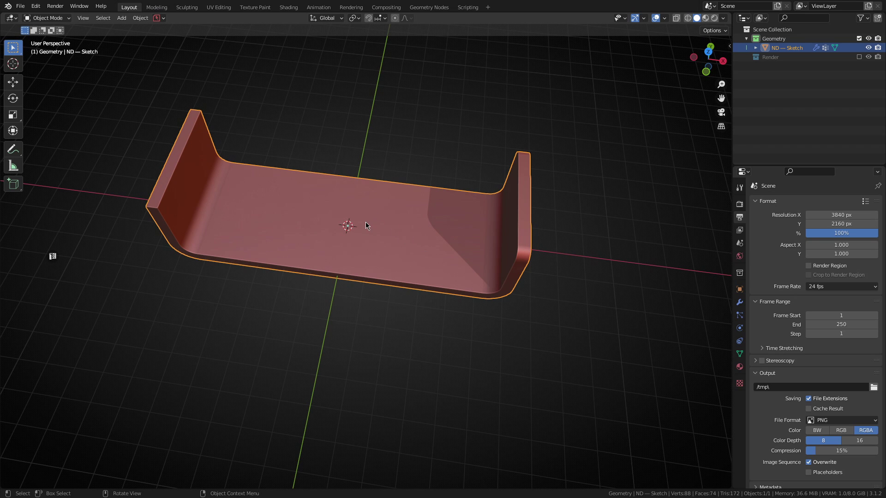
pyautogui.press('`')
pyautogui.click(378, 143)
pyautogui.scroll(2, 383, 233)
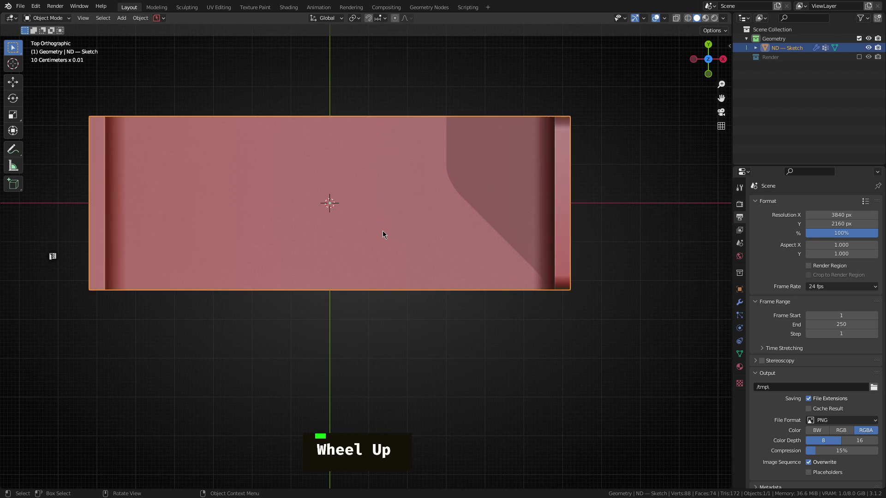
pyautogui.hotkey('shift', 'a')
pyautogui.moveTo(361, 222)
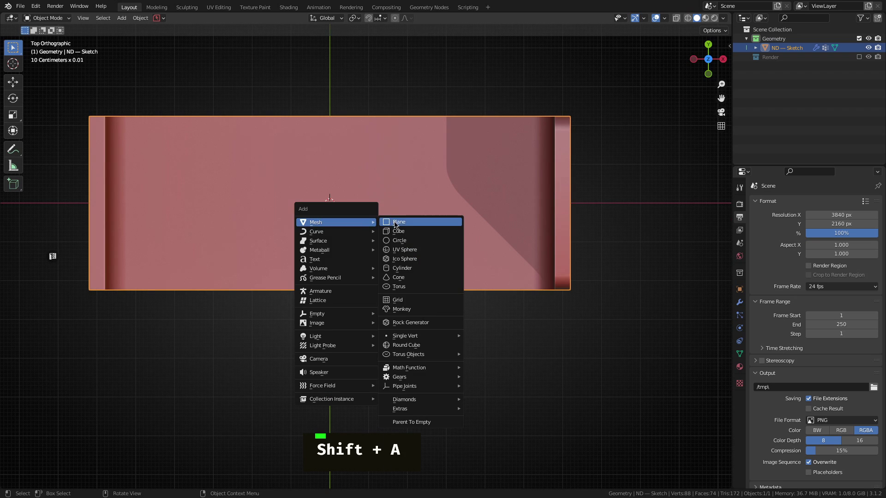
pyautogui.click(409, 222)
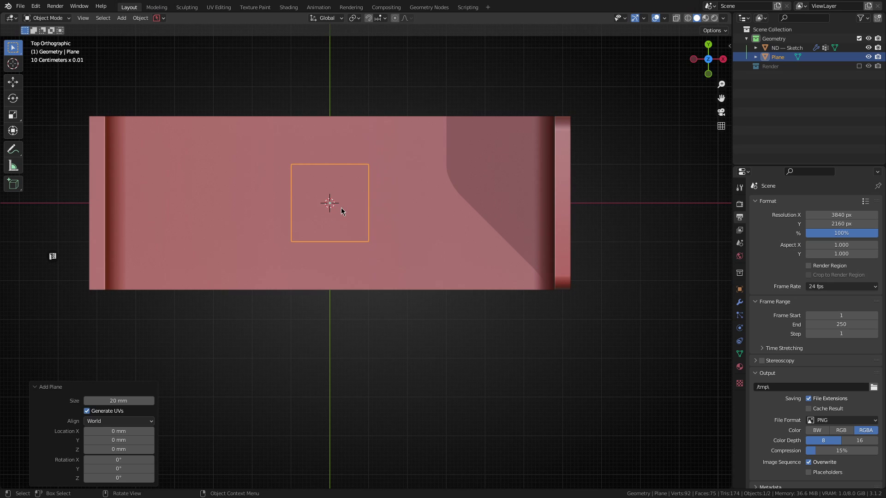
# Move the plane about 29 mm along X, and scale it by about 1.82 along X and about 0.88 uniformly
pyautogui.press('g')
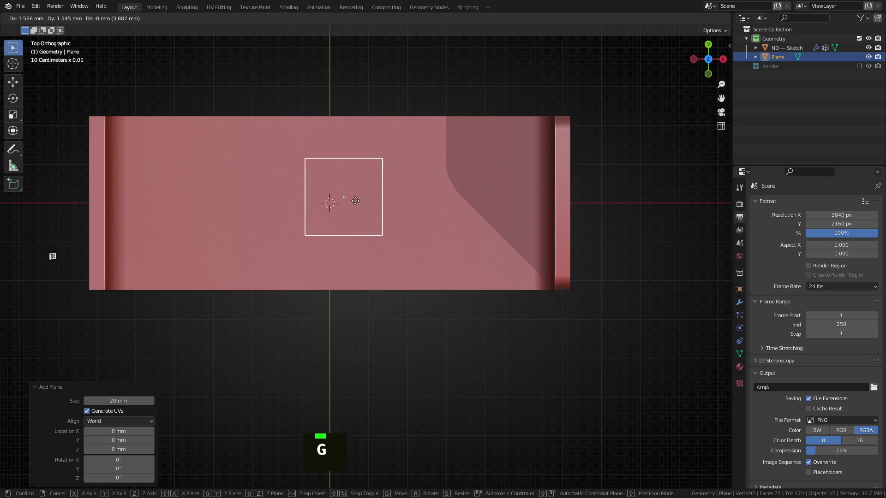
pyautogui.middleClick(336, 205)
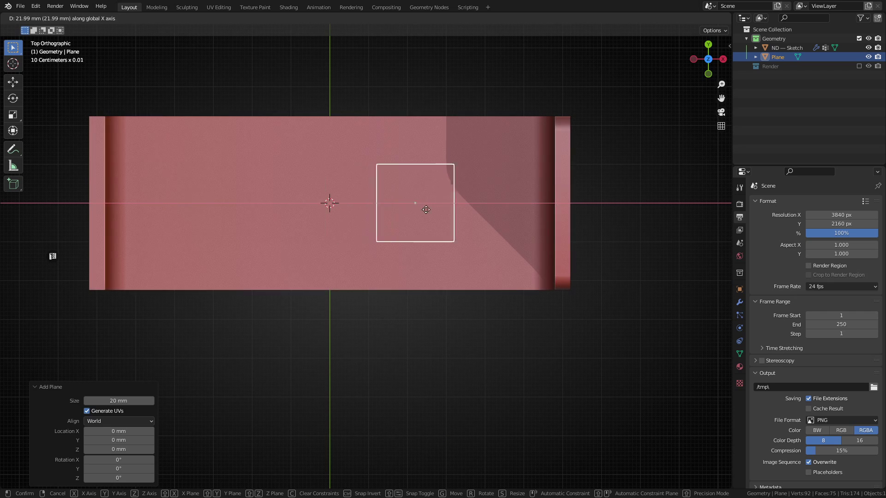
pyautogui.click(450, 214)
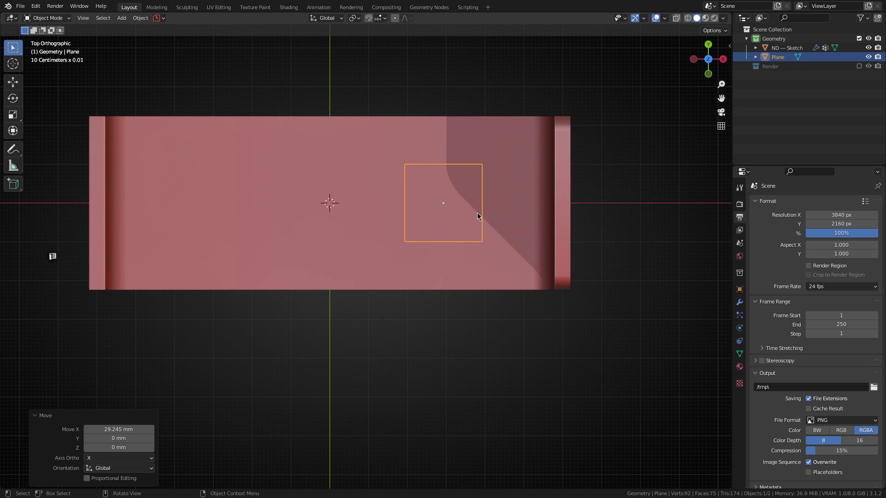
pyautogui.press('s')
pyautogui.press('x')
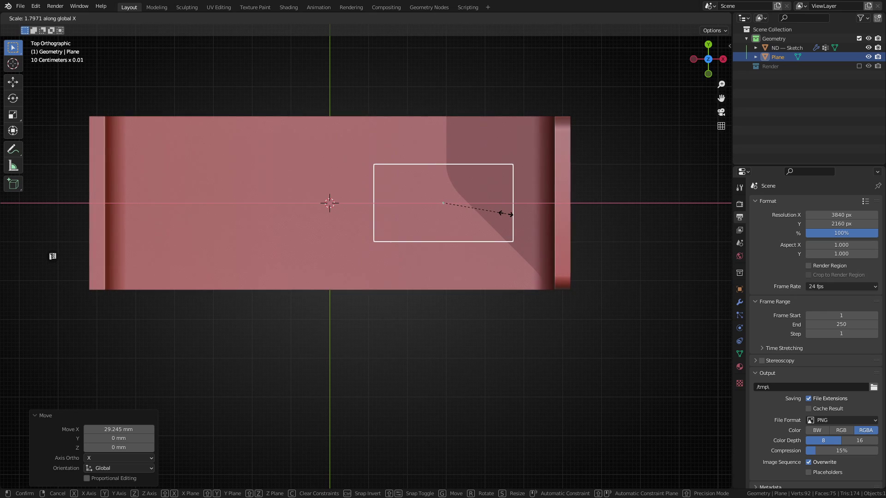
pyautogui.click(508, 214)
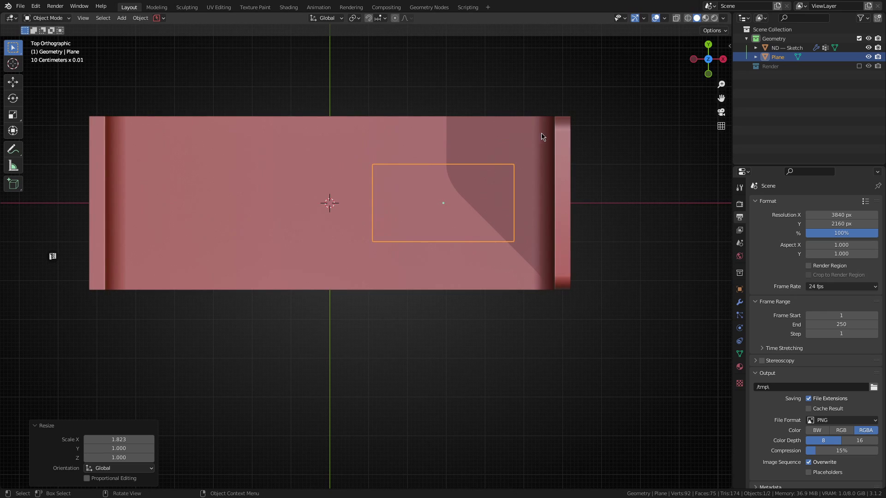
pyautogui.press('s')
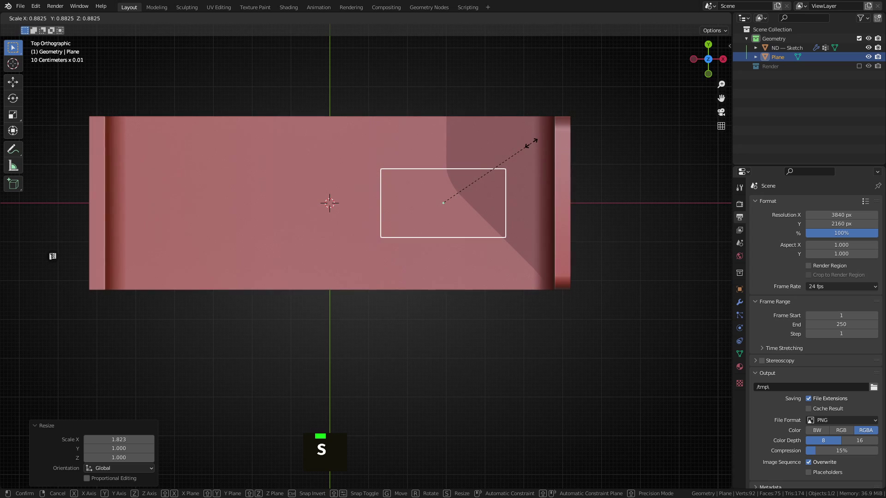
pyautogui.click(531, 147)
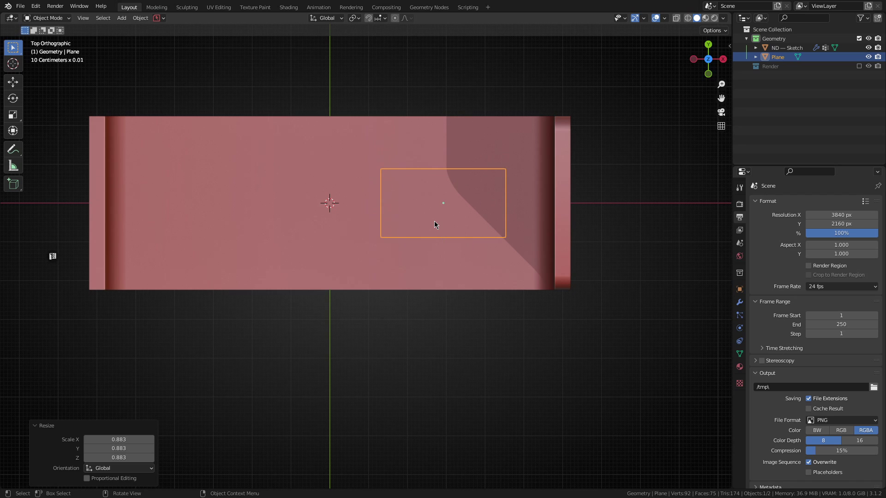
# Check the plane's transform values and apply its rotation and scale
pyautogui.press('n')
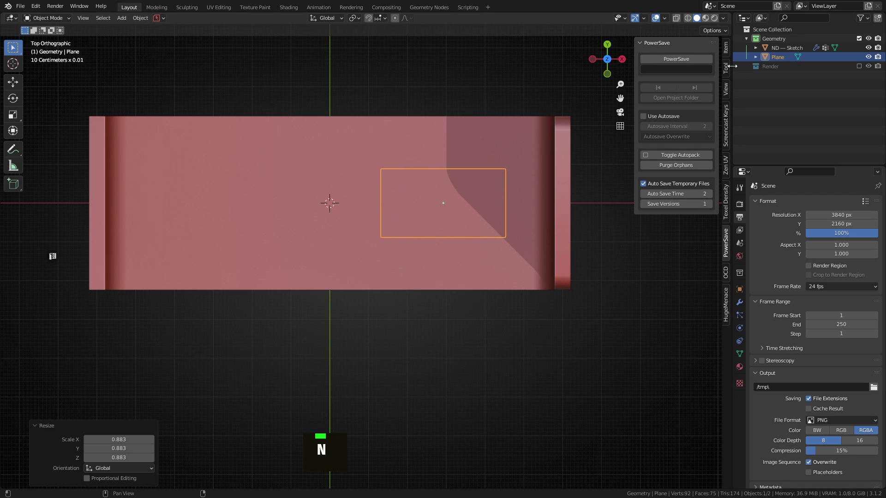
pyautogui.click(726, 48)
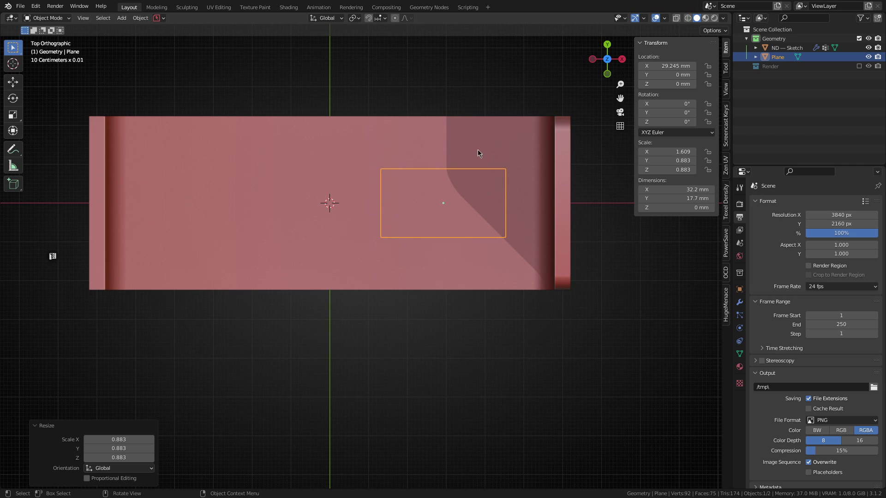
pyautogui.press('n')
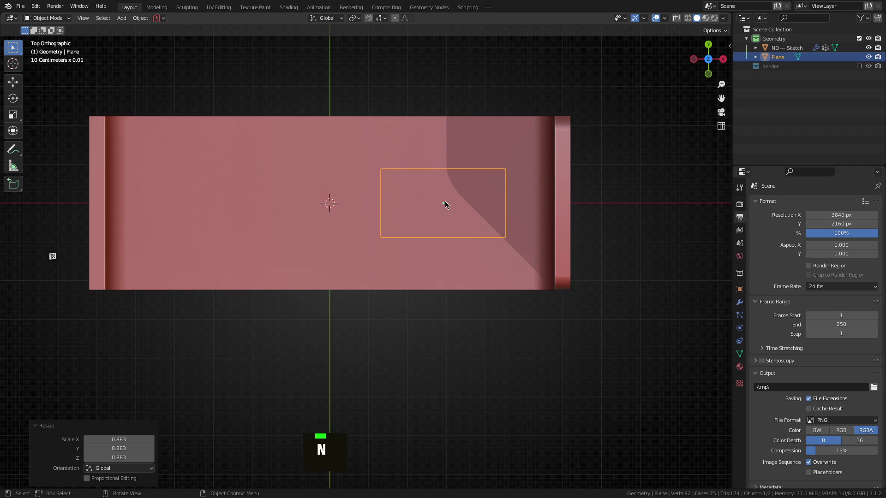
pyautogui.hotkey('ctrl', 'a')
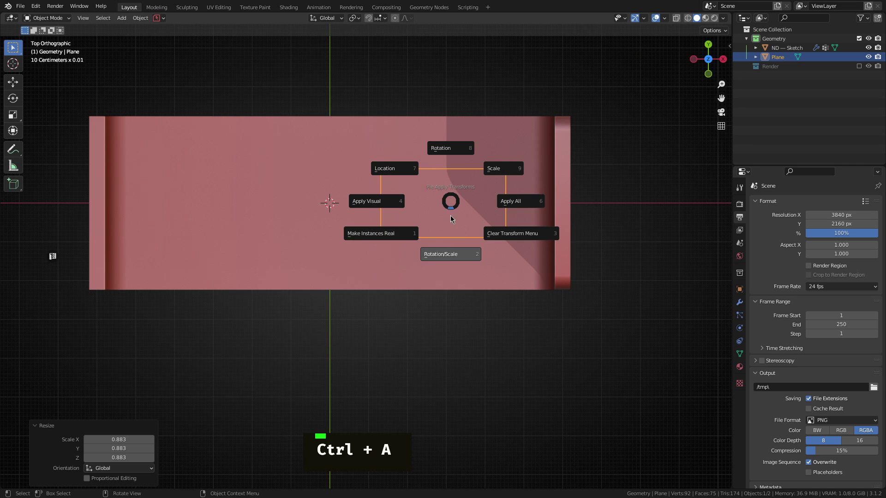
pyautogui.click(444, 259)
# Set snapping to Face and raise the plane 2 mm along Z, snapped onto the upper surface of the bracket base
pyautogui.moveTo(497, 281); pyautogui.dragTo(464, 251, button='middle')
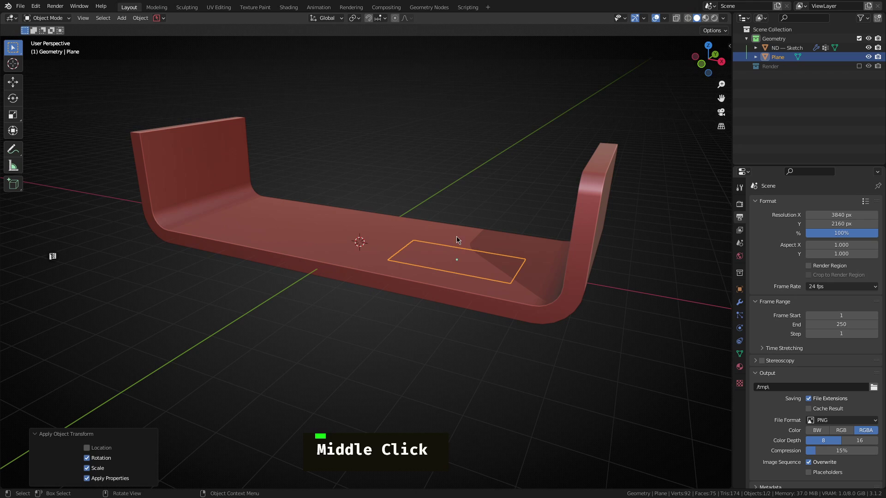
pyautogui.click(383, 18)
pyautogui.click(350, 74)
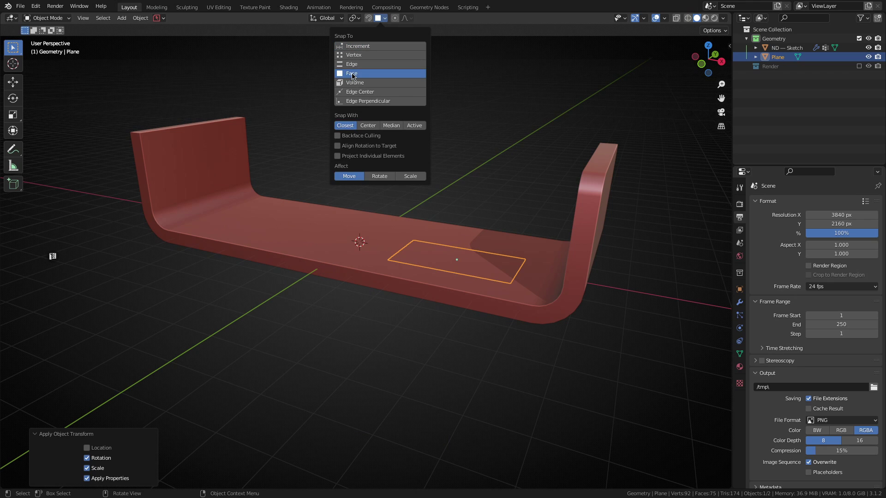
pyautogui.press('g')
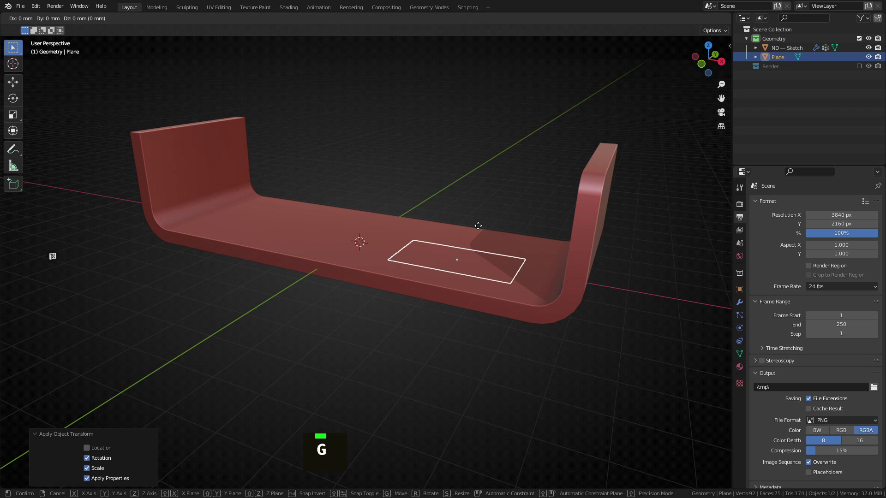
pyautogui.press('z')
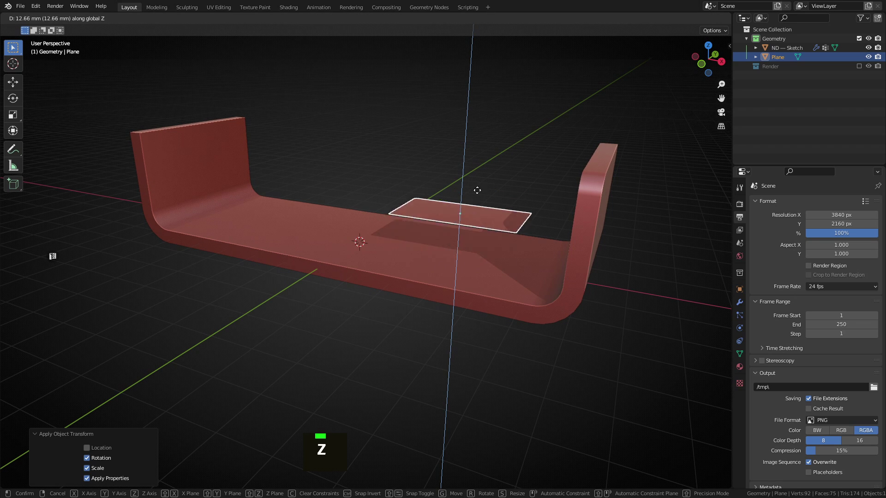
pyautogui.press('ctrl')
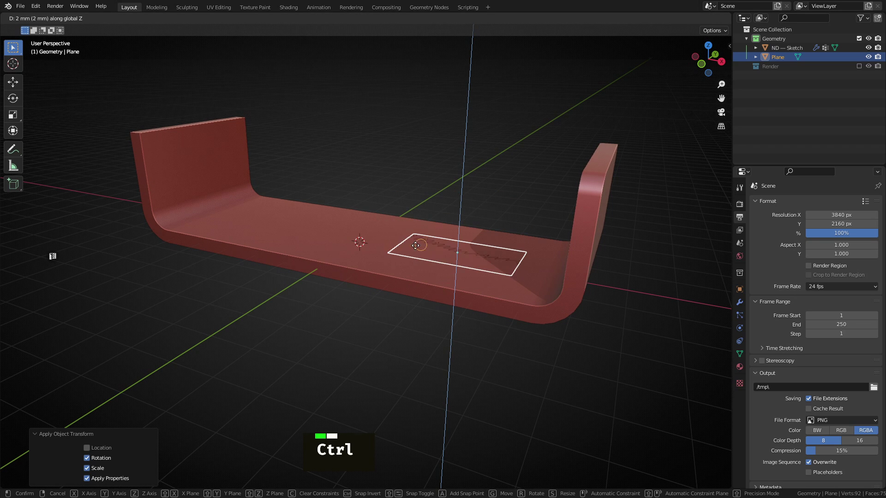
pyautogui.keyDown('ctrl'); pyautogui.click(373, 248); pyautogui.keyUp('ctrl')
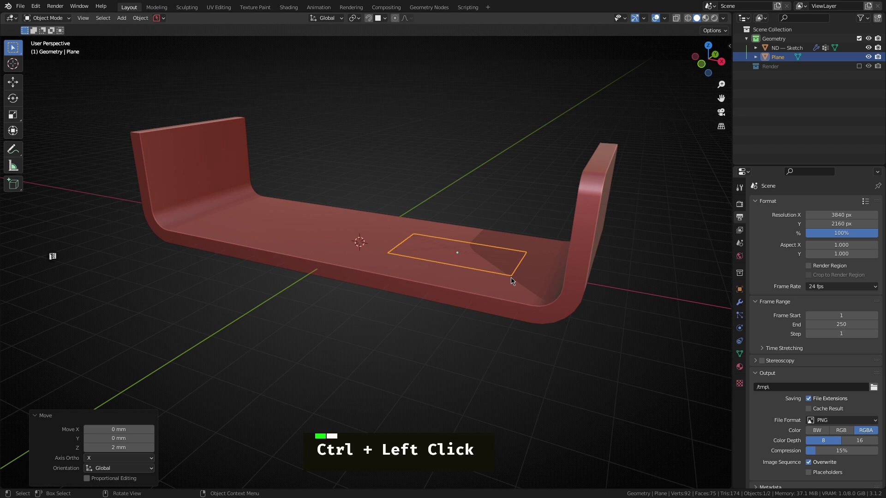
pyautogui.scroll(3, 511, 280)
pyautogui.keyDown('shift'); pyautogui.moveTo(547, 279); pyautogui.dragTo(525, 264, button='middle'); pyautogui.keyUp('shift')
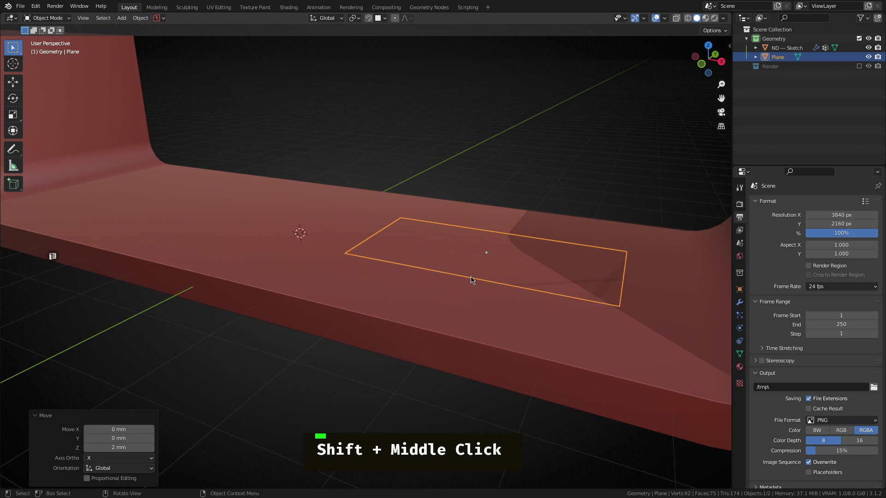
pyautogui.moveTo(358, 275); pyautogui.dragTo(389, 276, button='middle')
pyautogui.scroll(-3, 495, 280)
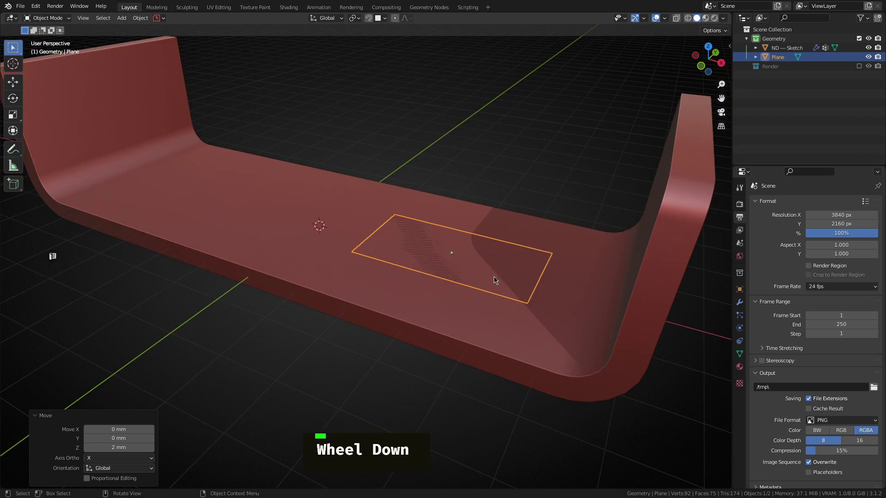
# From the top view, round all four corners of the plane with a multi-segment Vertex Bevel 4.7 mm wide
pyautogui.click(478, 257)
pyautogui.keyDown('shift'); pyautogui.moveTo(485, 231); pyautogui.dragTo(435, 247, button='middle'); pyautogui.keyUp('shift')
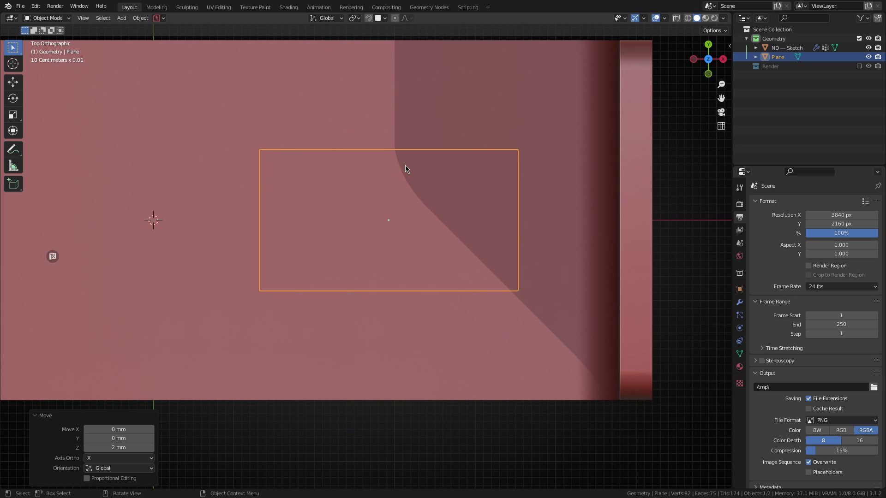
pyautogui.press('1')
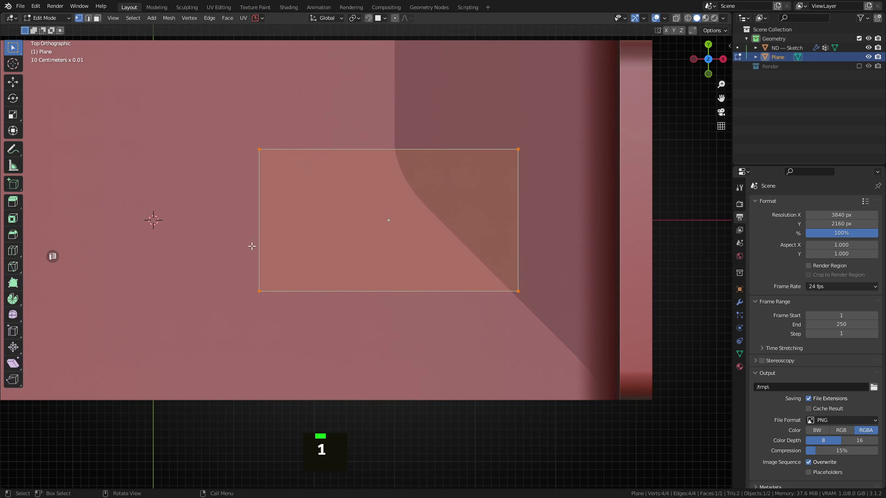
pyautogui.moveTo(233, 121); pyautogui.dragTo(558, 360)
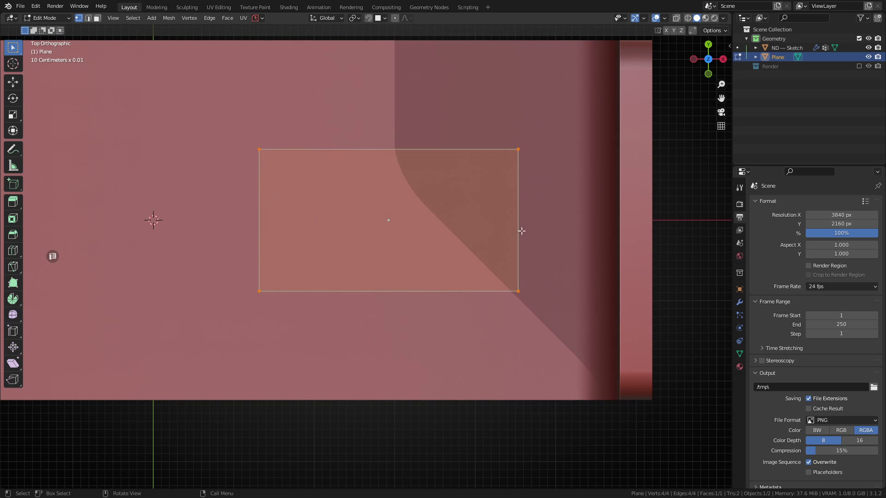
pyautogui.hotkey('shift', '2')
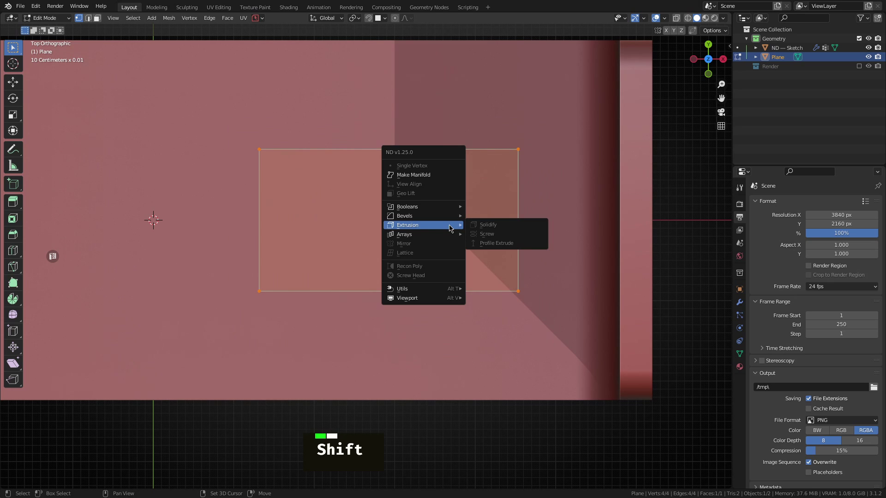
pyautogui.moveTo(419, 216)
pyautogui.click(489, 216)
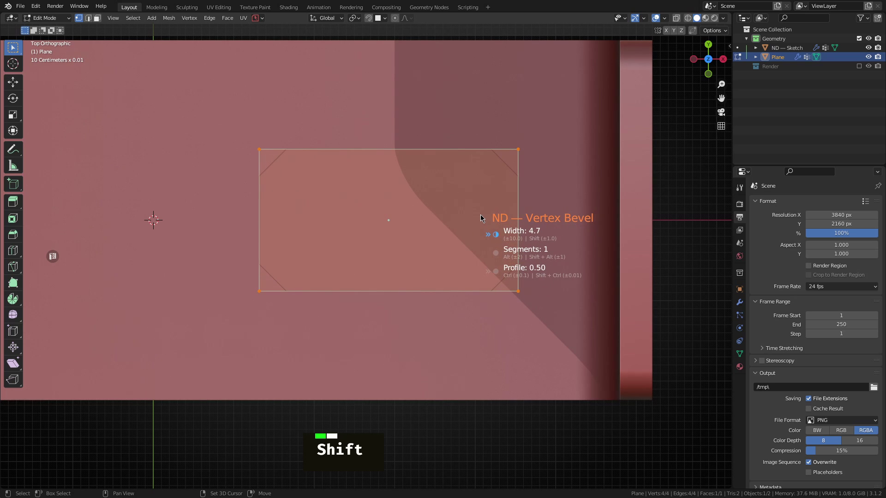
pyautogui.keyDown('alt'); pyautogui.scroll(2, 481, 219); pyautogui.keyUp('alt')
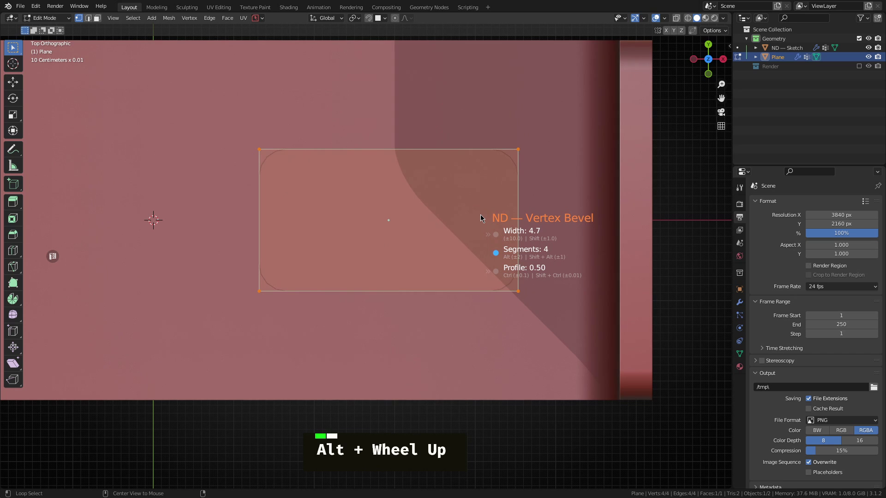
pyautogui.click(481, 216)
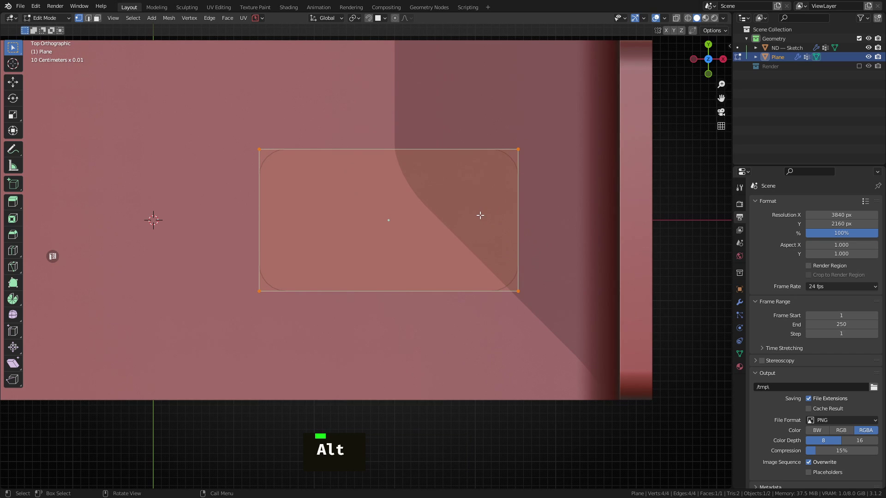
pyautogui.doubleClick(440, 249)
pyautogui.press('Escape')
# Solidify the rounded plane to a thickness of 40 mm with Neutral weighting and zero offset
pyautogui.moveTo(444, 220); pyautogui.dragTo(420, 262, button='middle')
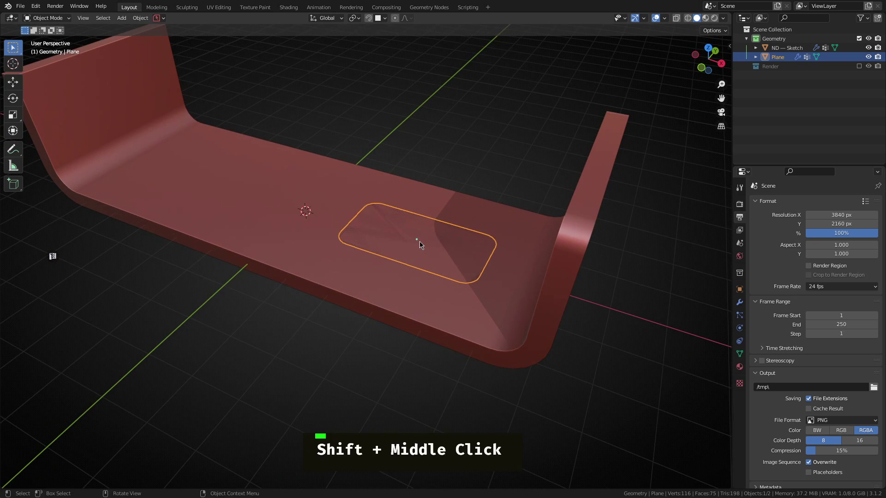
pyautogui.hotkey('shift', '2')
pyautogui.moveTo(394, 250)
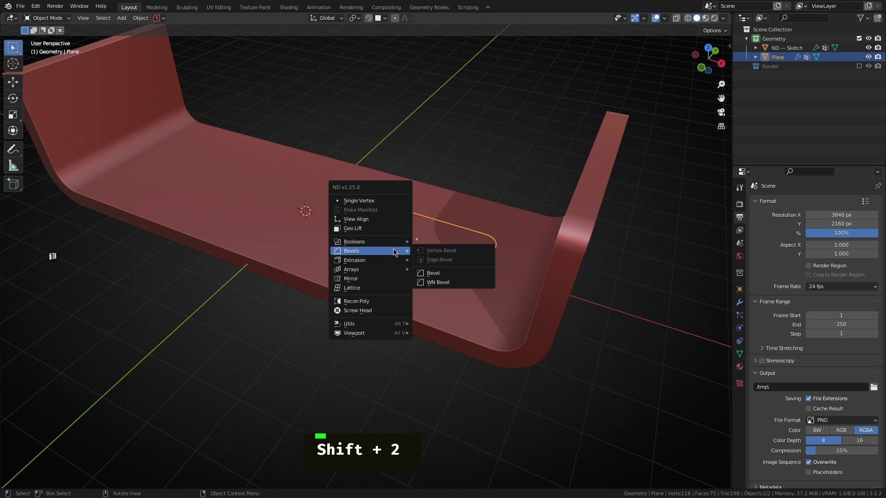
pyautogui.moveTo(372, 261)
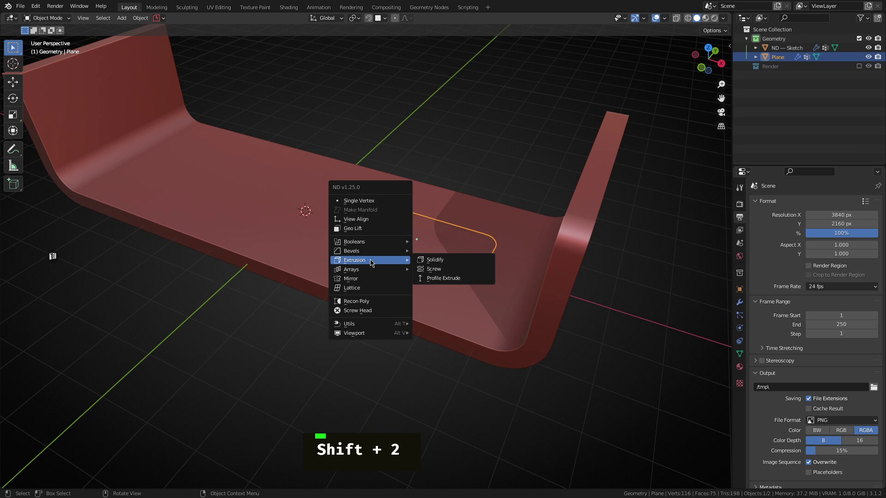
pyautogui.click(433, 261)
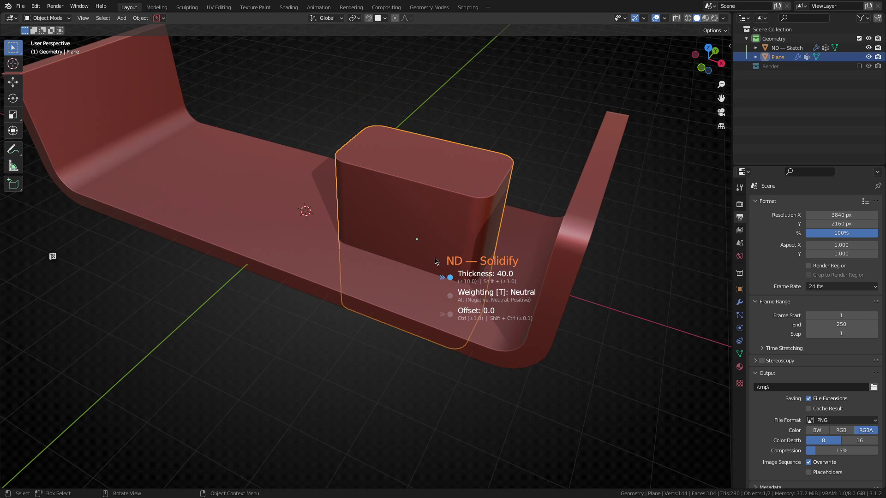
pyautogui.click(436, 262)
# Cut the solidified rounded block out of the bracket base with the ND Boolean Difference
pyautogui.moveTo(425, 263); pyautogui.dragTo(415, 203, button='middle')
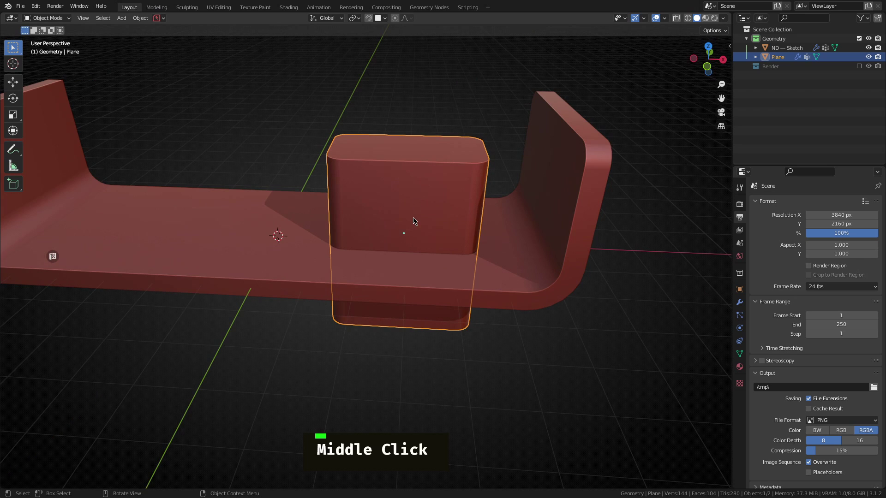
pyautogui.press('shift')
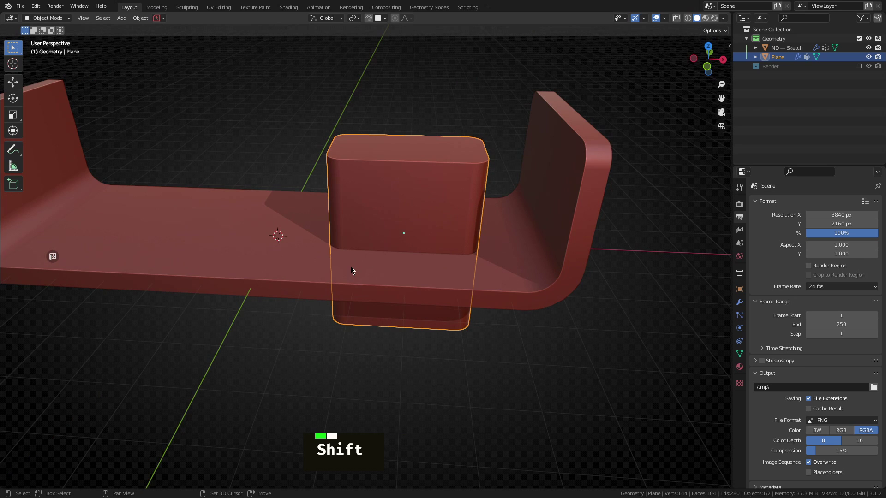
pyautogui.keyDown('shift'); pyautogui.click(351, 271); pyautogui.keyUp('shift')
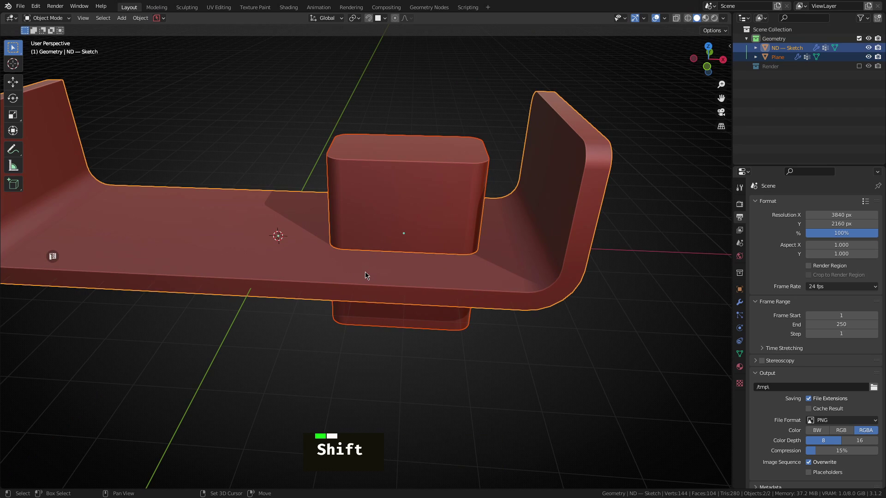
pyautogui.hotkey('shift', '2')
pyautogui.moveTo(342, 254)
pyautogui.click(402, 258)
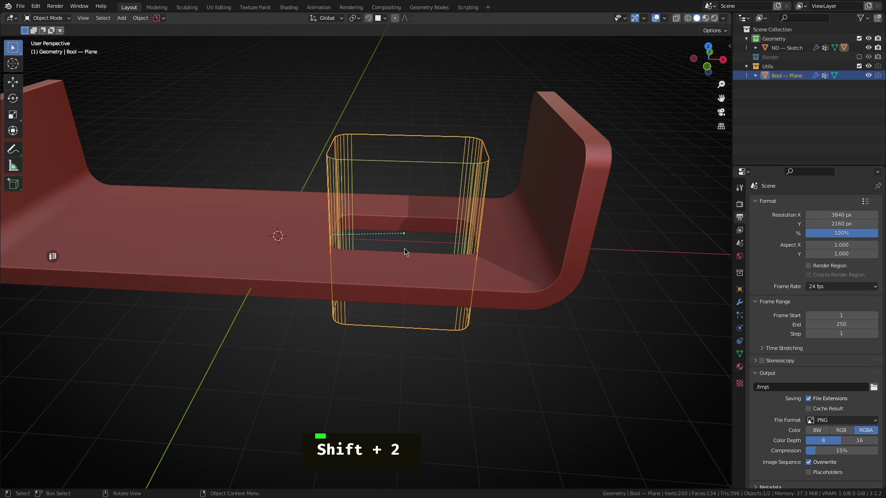
# Hide the boolean utility object to inspect the rounded cutout in the bracket base, and show it again
pyautogui.moveTo(402, 257); pyautogui.dragTo(389, 275, button='middle')
pyautogui.hotkey('alt', 'v')
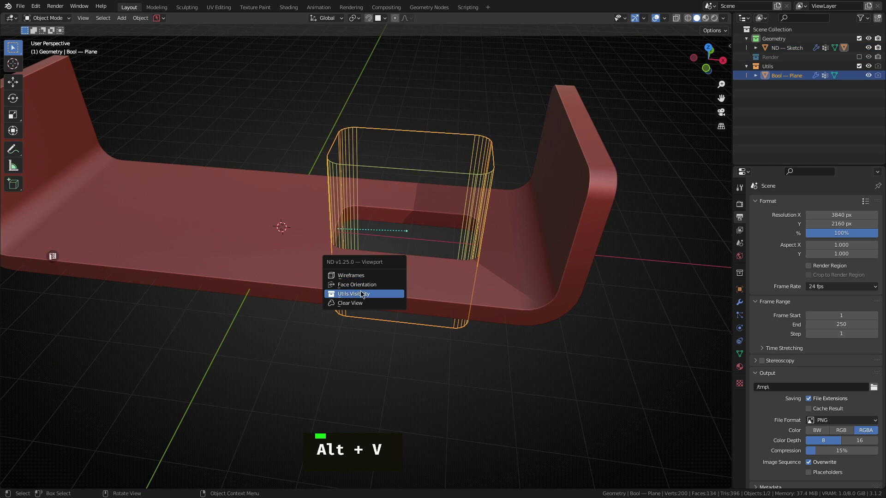
pyautogui.click(354, 294)
pyautogui.scroll(-3, 397, 233)
pyautogui.moveTo(398, 234); pyautogui.dragTo(455, 281, button='middle')
pyautogui.scroll(2, 358, 262)
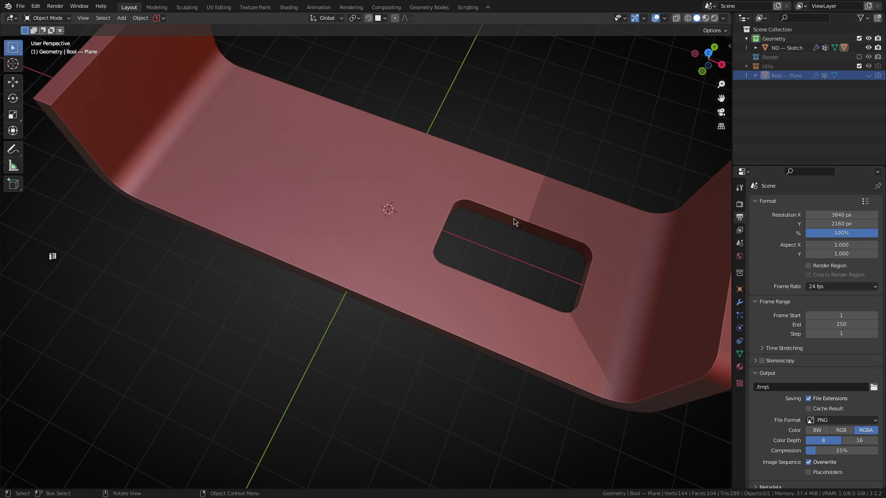
pyautogui.moveTo(321, 174); pyautogui.dragTo(354, 182, button='middle')
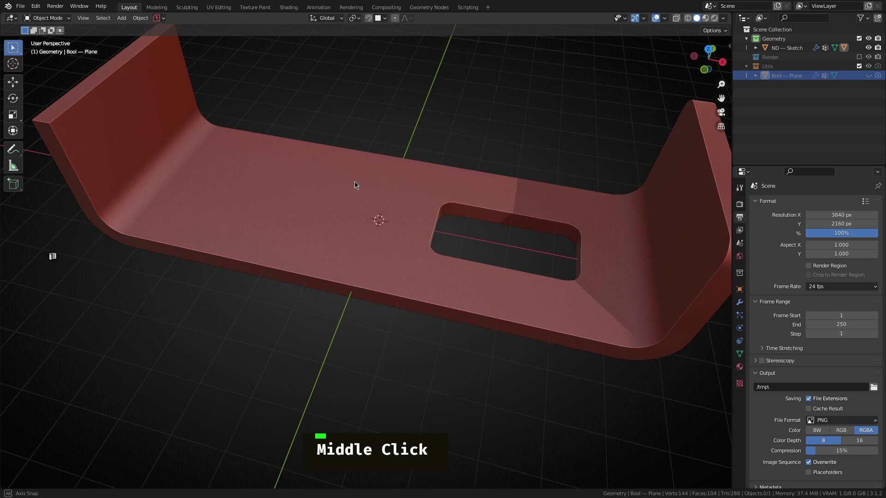
pyautogui.hotkey('alt', 'v')
pyautogui.click(355, 183)
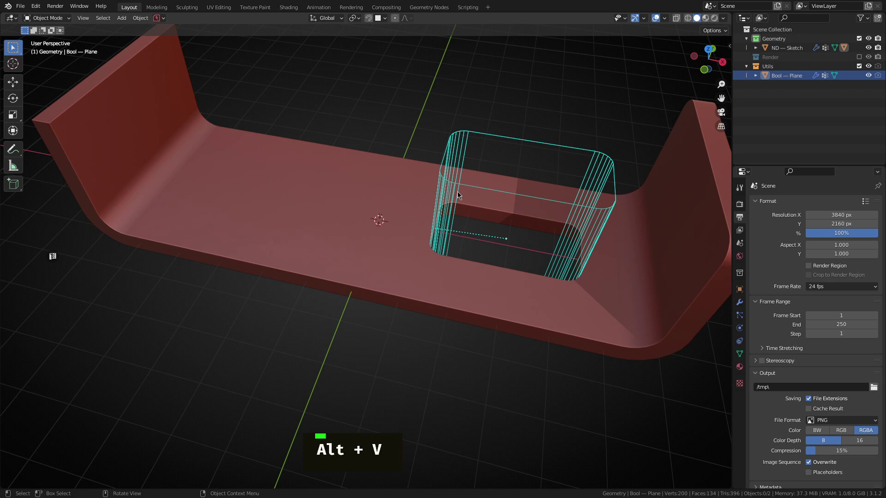
# Mirror the boolean cutter across the bracket along the X axis, unflipped, to cut a matching opening on the opposite half
pyautogui.click(458, 192)
pyautogui.keyDown('shift'); pyautogui.click(363, 247); pyautogui.keyUp('shift')
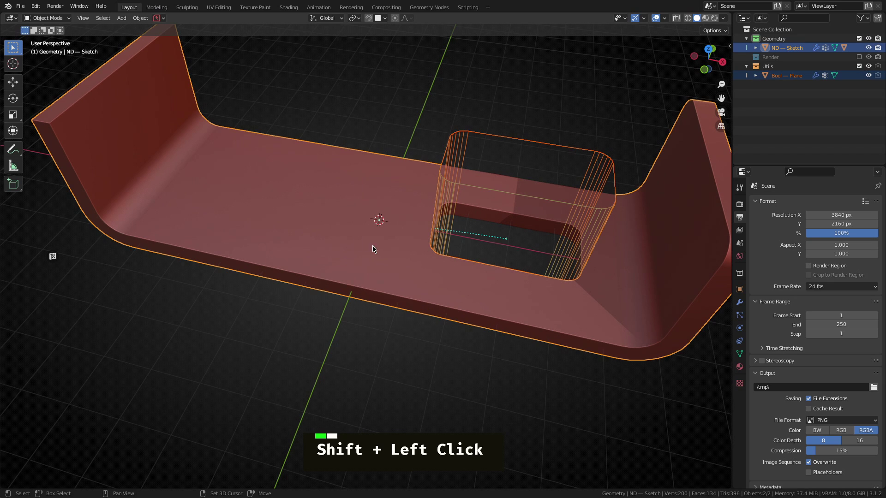
pyautogui.hotkey('shift', '2')
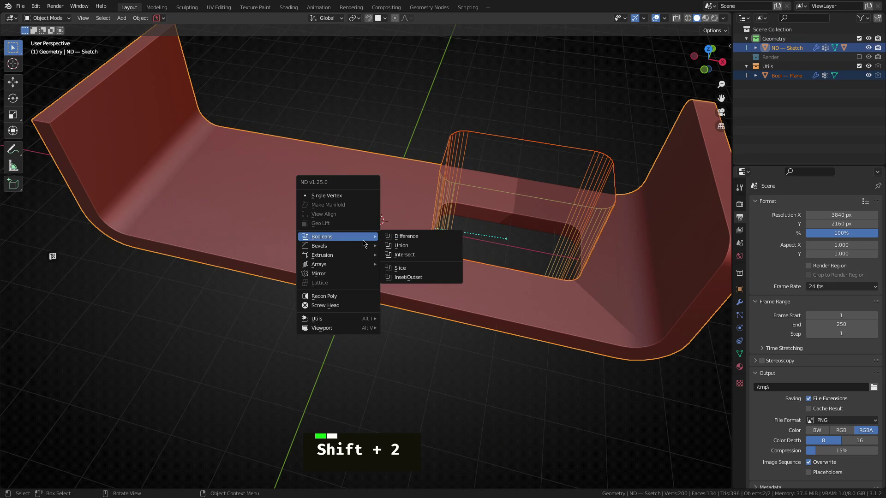
pyautogui.click(319, 274)
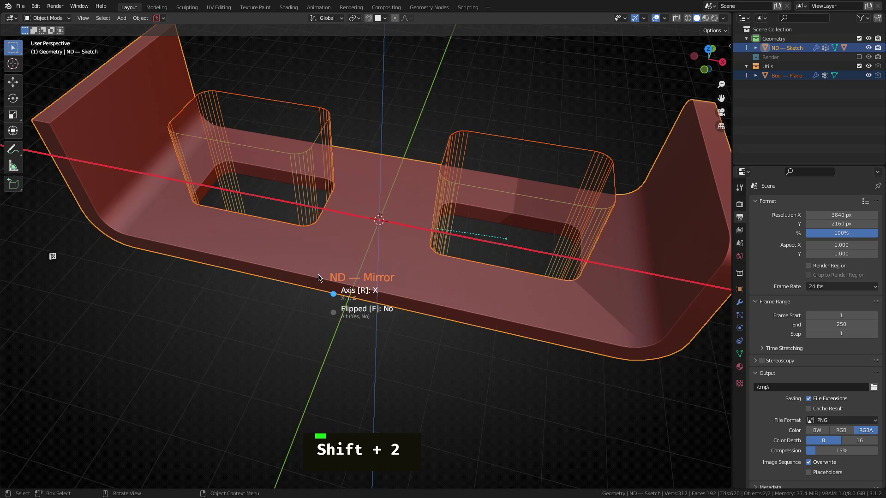
pyautogui.click(355, 275)
# Hide the boolean utility objects and check both cutouts in the bracket base
pyautogui.moveTo(354, 275); pyautogui.dragTo(333, 275, button='middle')
pyautogui.hotkey('alt', 'v')
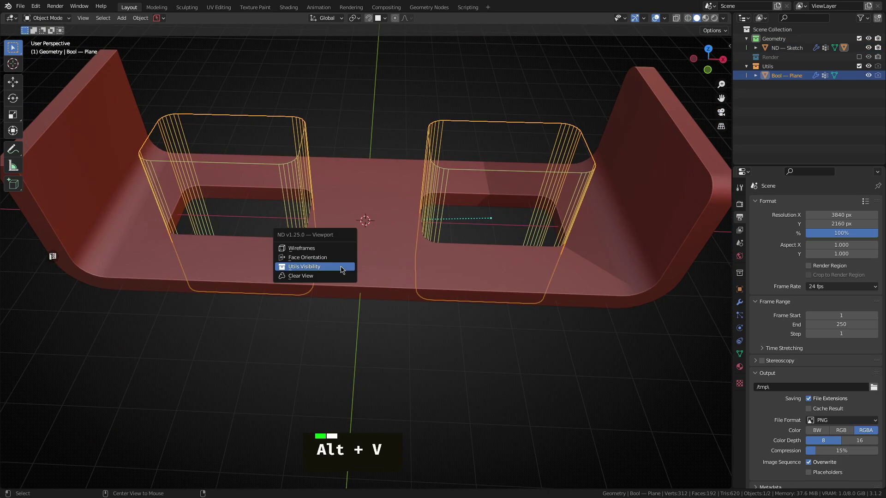
pyautogui.click(308, 265)
pyautogui.scroll(-2, 386, 206)
pyautogui.moveTo(386, 206); pyautogui.dragTo(412, 195, button='middle')
pyautogui.scroll(3, 391, 264)
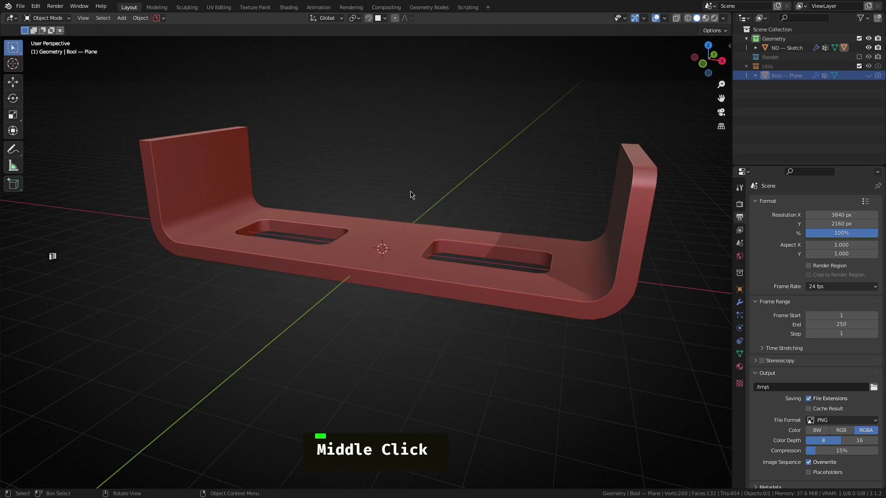
# Switch to the right orthographic view and place the 3D cursor off-centre in the lower part of the bracket's end wall
pyautogui.press('`')
pyautogui.click(475, 192)
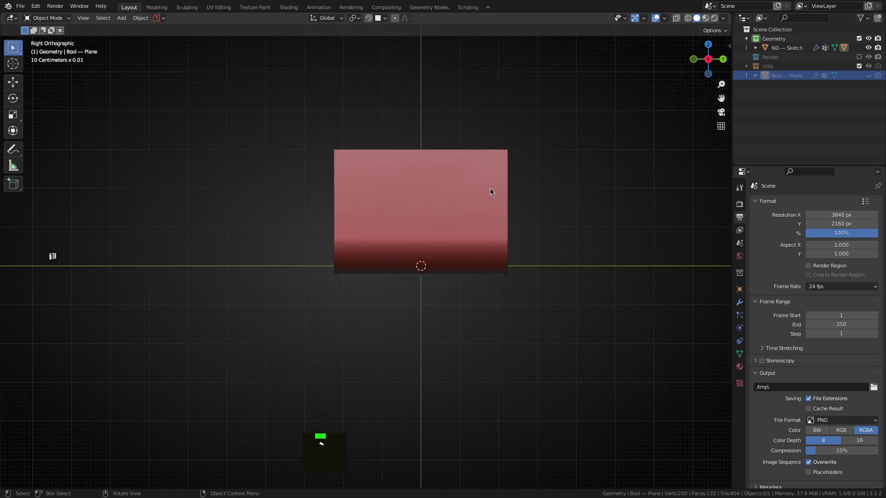
pyautogui.scroll(1, 436, 195)
pyautogui.keyDown('shift'); pyautogui.moveTo(484, 192); pyautogui.dragTo(434, 220, button='middle'); pyautogui.keyUp('shift')
pyautogui.scroll(1, 434, 219)
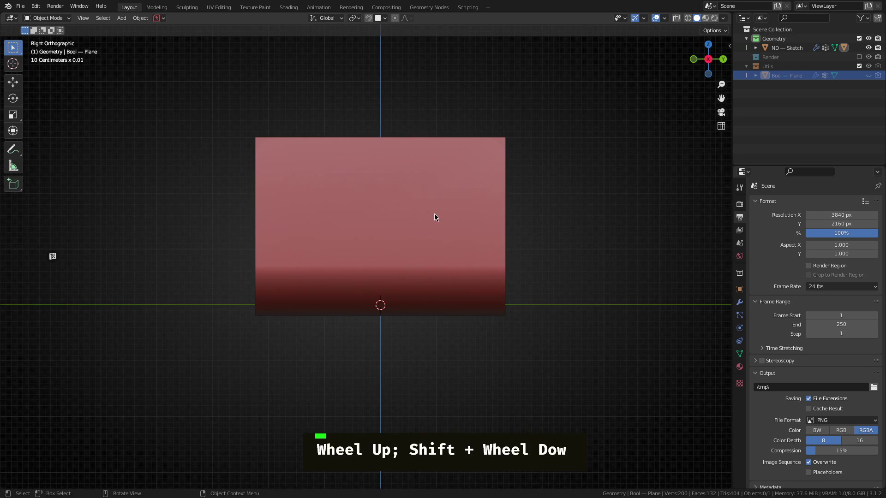
pyautogui.keyDown('shift'); pyautogui.rightClick(384, 203); pyautogui.keyUp('shift')
pyautogui.moveTo(380, 212)
pyautogui.keyDown('shift'); pyautogui.mouseDown(button='right')
pyautogui.moveTo(390, 192)
pyautogui.moveTo(384, 202)
pyautogui.mouseUp(button='right'); pyautogui.keyUp('shift')
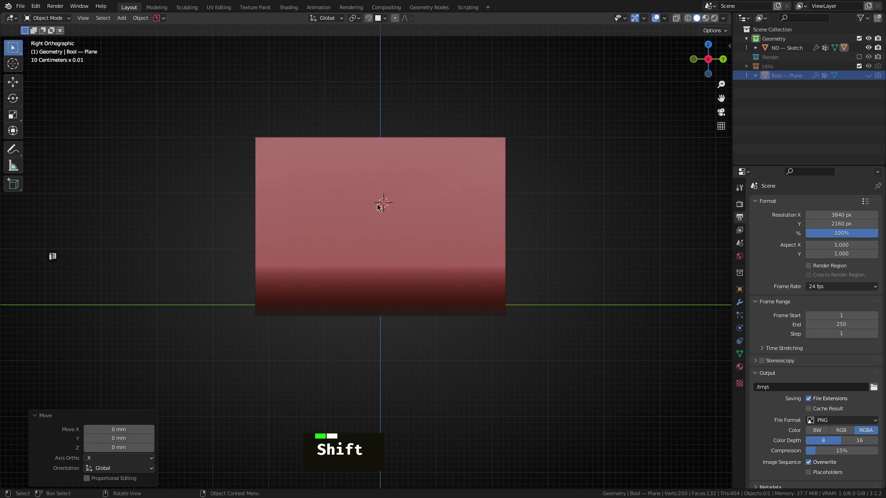
pyautogui.keyDown('shift'); pyautogui.rightClick(311, 231); pyautogui.keyUp('shift')
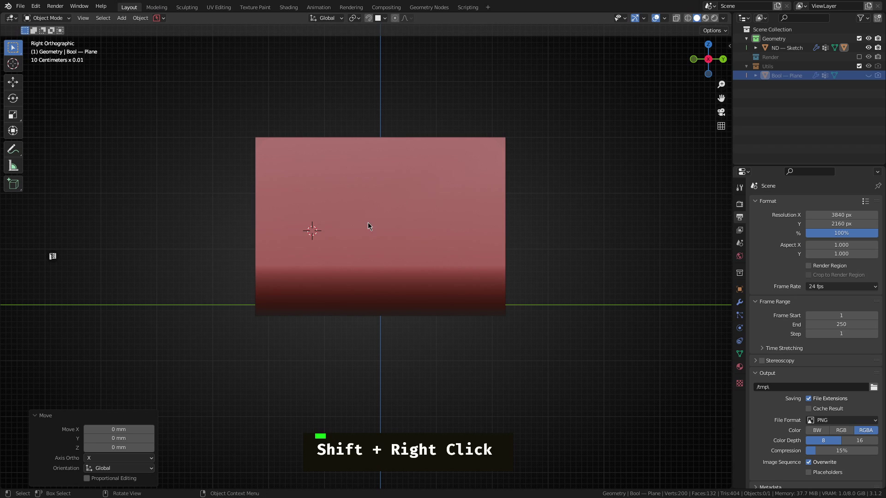
# Extract the flat outer face of the bracket's end wall as a separate object with ND Geo Lift
pyautogui.moveTo(370, 226)
pyautogui.mouseDown(button='middle')
pyautogui.moveTo(442, 230)
pyautogui.moveTo(389, 267)
pyautogui.mouseUp(button='middle')
pyautogui.scroll(-5, 442, 230)
pyautogui.click(405, 255)
pyautogui.hotkey('shift', '2')
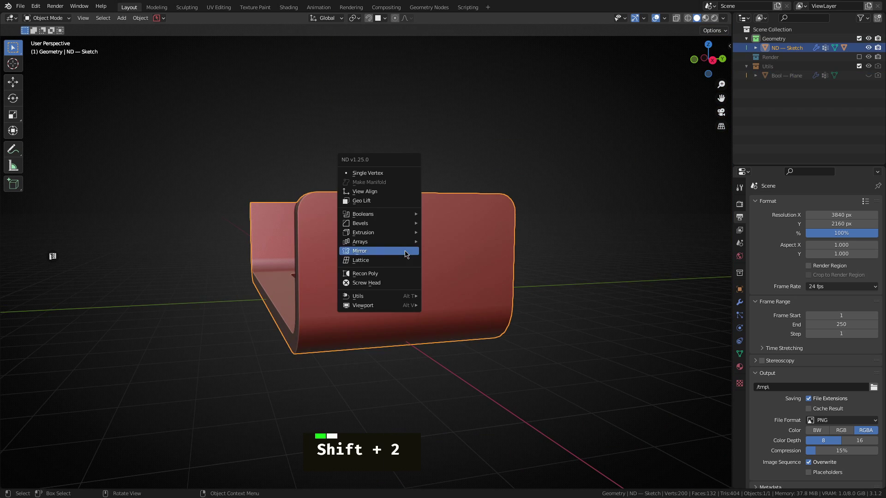
pyautogui.click(372, 202)
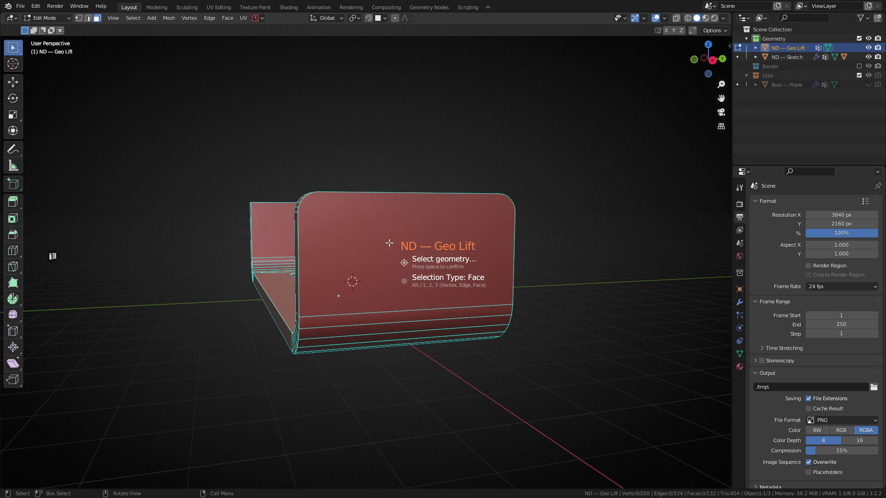
pyautogui.click(412, 241)
pyautogui.press('space')
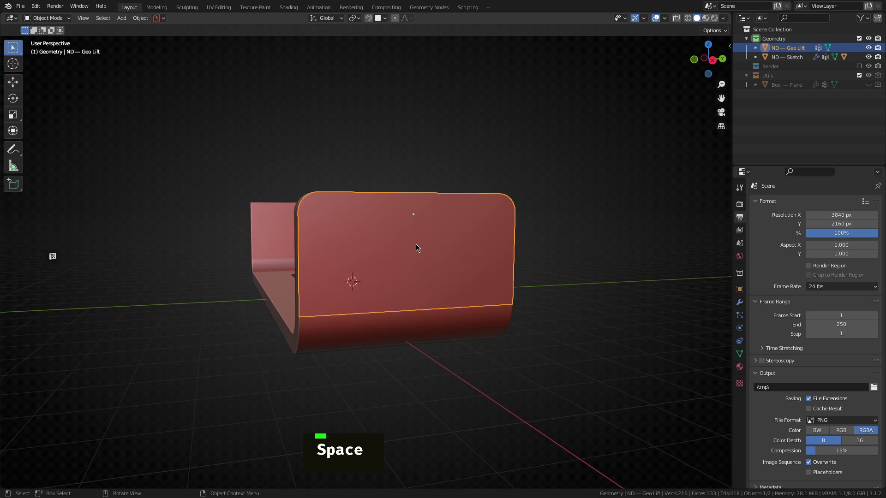
pyautogui.press('g')
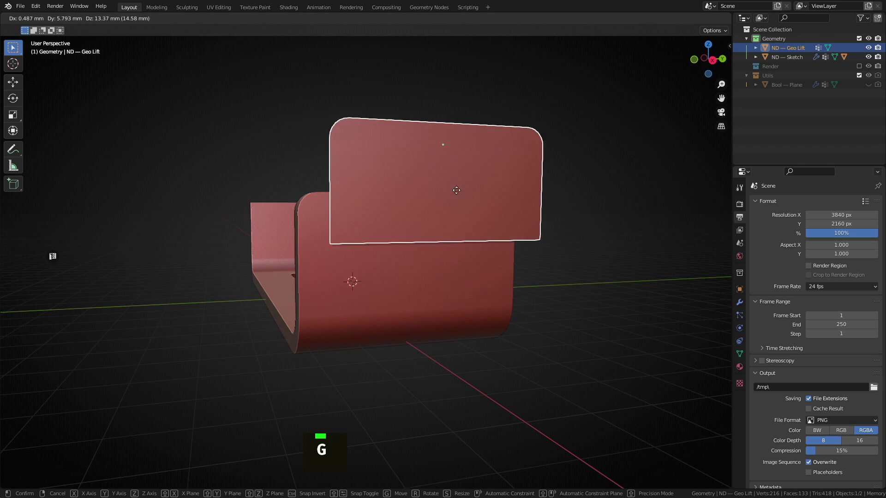
pyautogui.rightClick(388, 281)
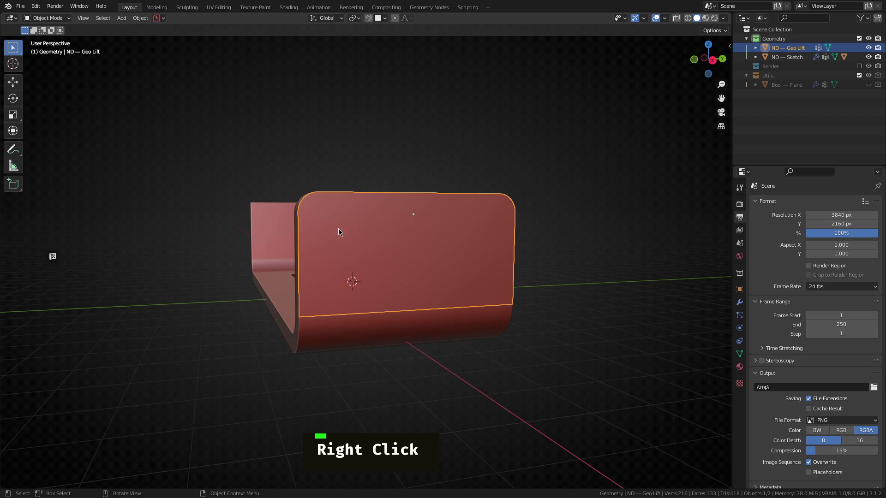
# Set the lifted end-wall face's origin to its centre of mass (surface)
pyautogui.click(141, 18)
pyautogui.moveTo(174, 41)
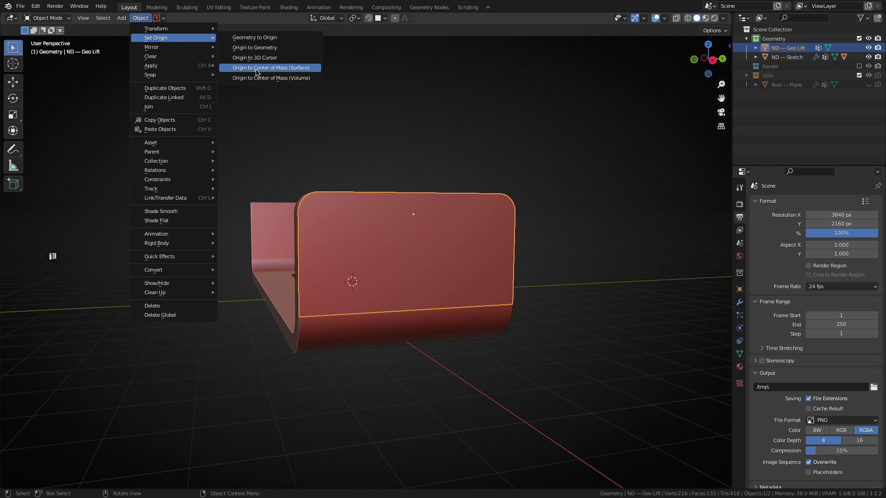
pyautogui.click(295, 69)
pyautogui.moveTo(438, 206); pyautogui.dragTo(400, 242, button='middle')
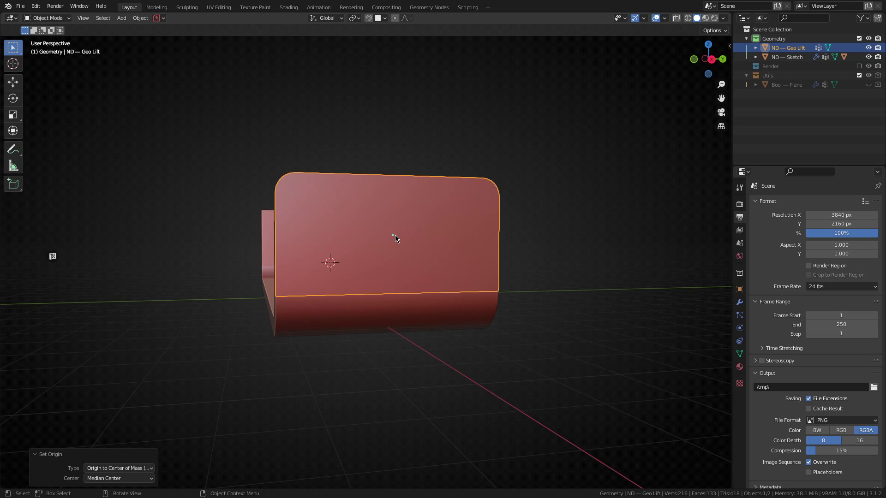
# Snap the 3D cursor to the lifted face's origin, and delete the lifted face object
pyautogui.hotkey('shift', 's')
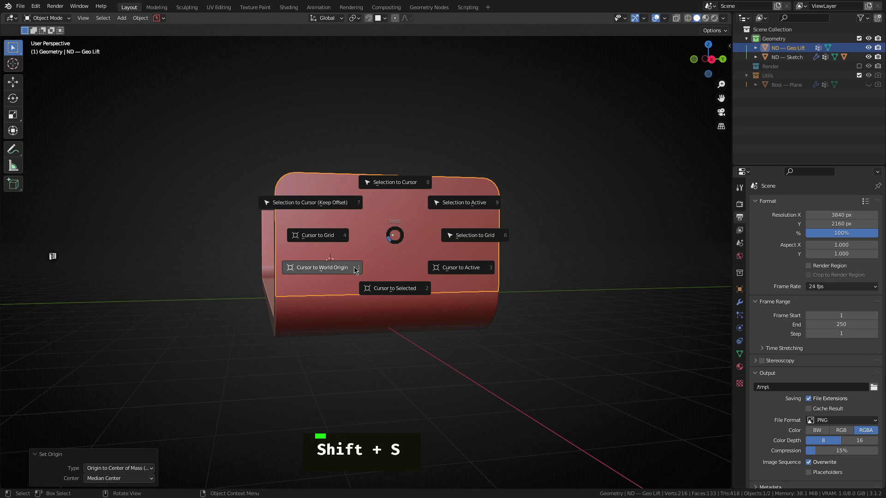
pyautogui.click(386, 294)
pyautogui.moveTo(355, 259); pyautogui.dragTo(396, 289, button='middle')
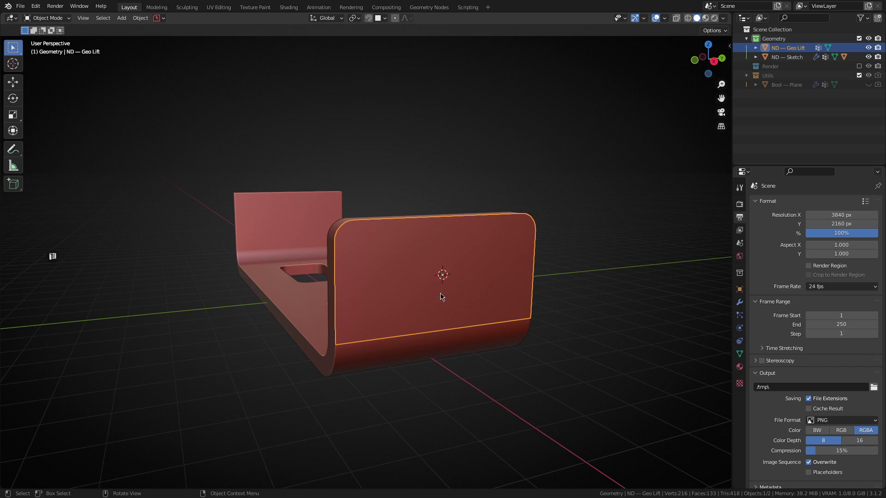
pyautogui.press('x')
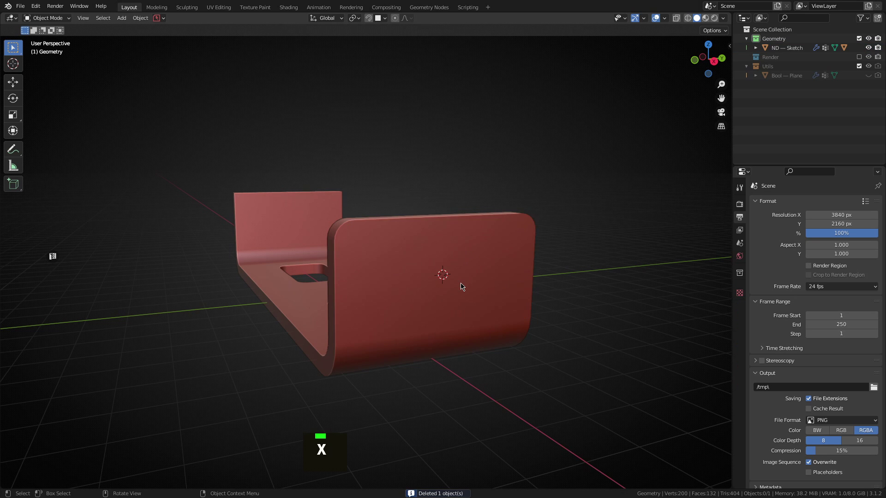
# In the right orthographic view, create an ND Recon Poly circle at the 3D cursor with radius 18 and 32 segments
pyautogui.moveTo(461, 283); pyautogui.dragTo(379, 276, button='middle')
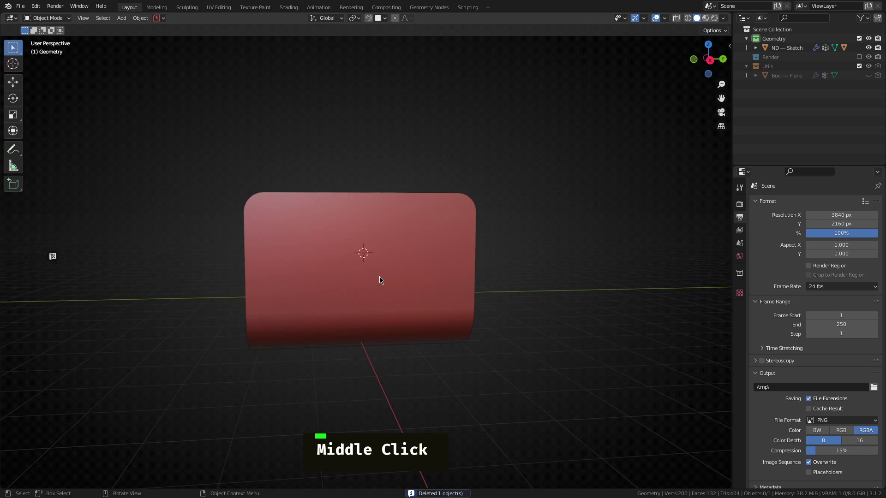
pyautogui.press('`')
pyautogui.click(492, 277)
pyautogui.scroll(3, 399, 253)
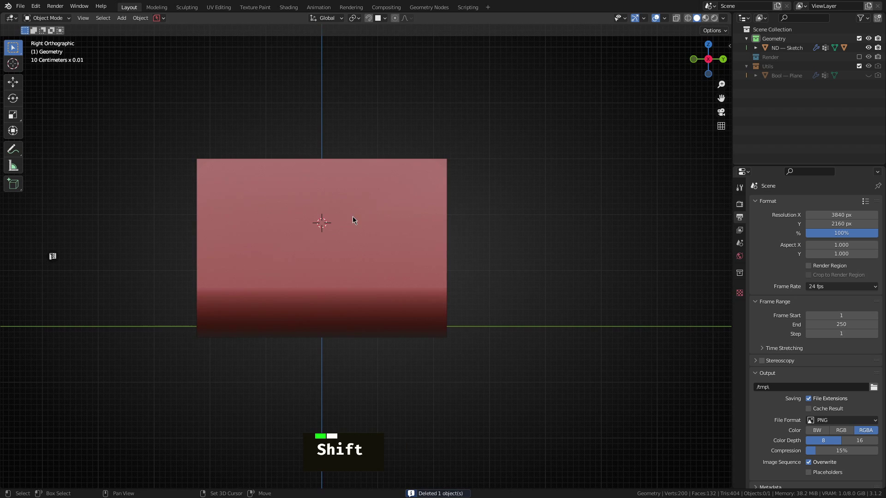
pyautogui.keyDown('shift'); pyautogui.moveTo(352, 217); pyautogui.dragTo(403, 245, button='middle'); pyautogui.keyUp('shift')
pyautogui.keyDown('shift'); pyautogui.scroll(-1, 406, 249); pyautogui.keyUp('shift')
pyautogui.hotkey('shift', '2')
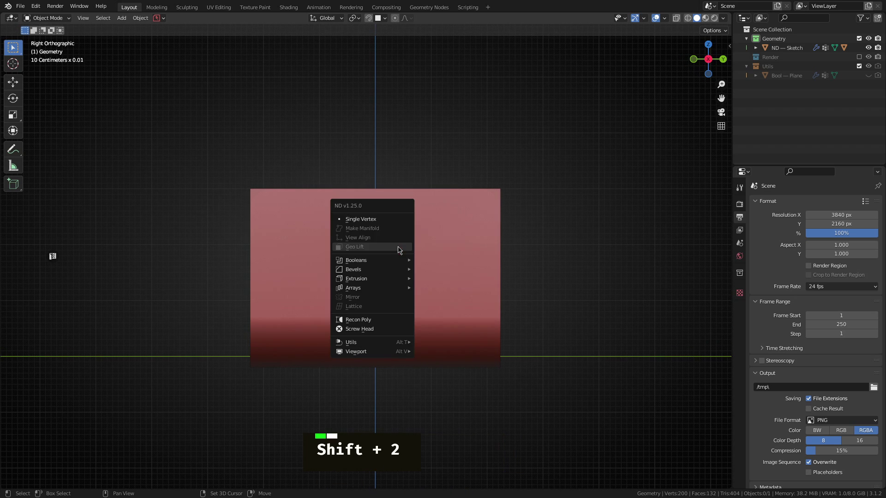
pyautogui.click(374, 322)
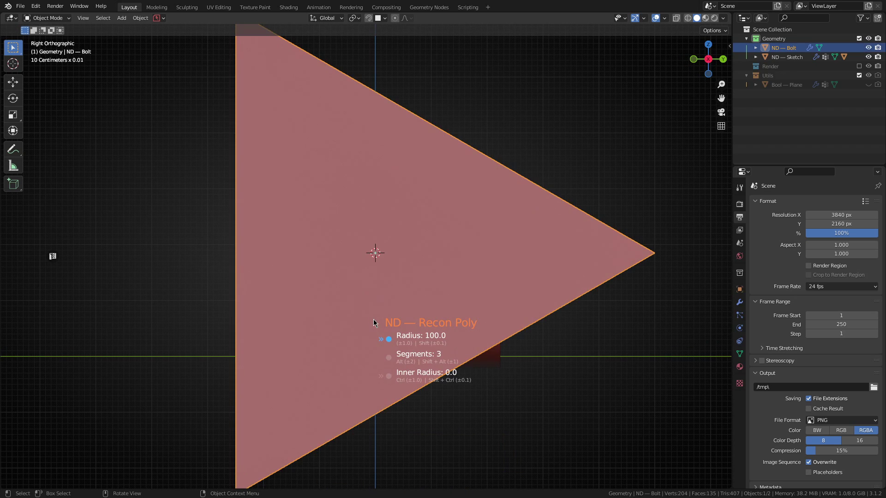
pyautogui.press('shift')
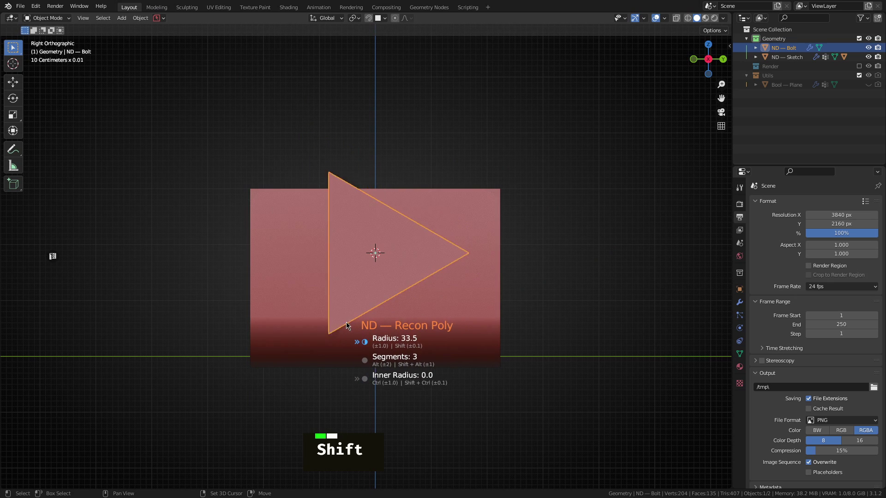
pyautogui.scroll(4, 334, 328)
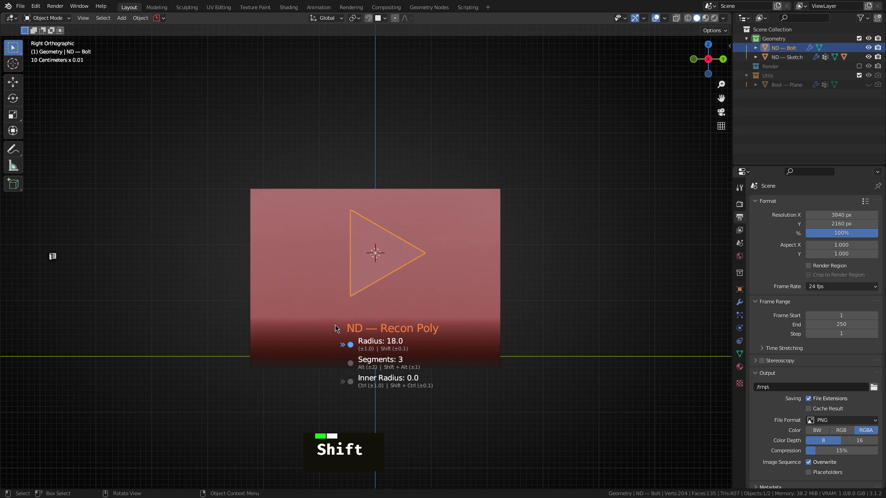
pyautogui.press('alt')
pyautogui.keyDown('alt'); pyautogui.scroll(3, 336, 328); pyautogui.keyUp('alt')
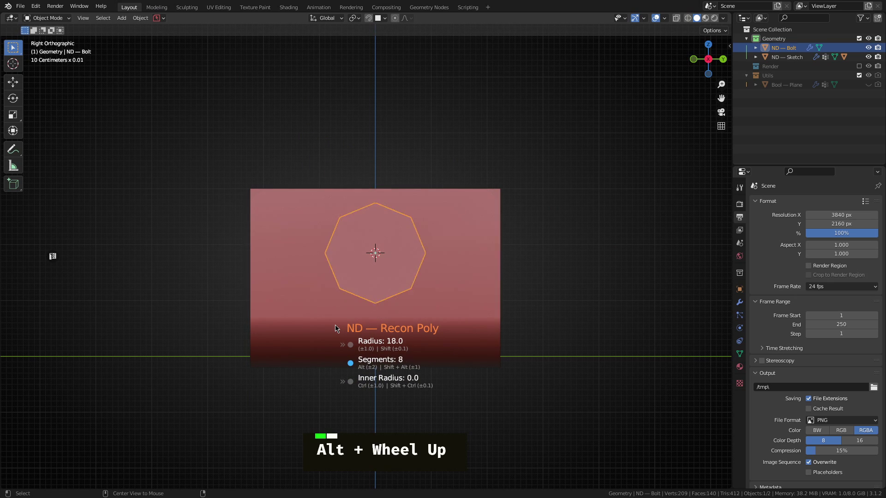
pyautogui.keyDown('alt'); pyautogui.scroll(1, 336, 328); pyautogui.keyUp('alt')
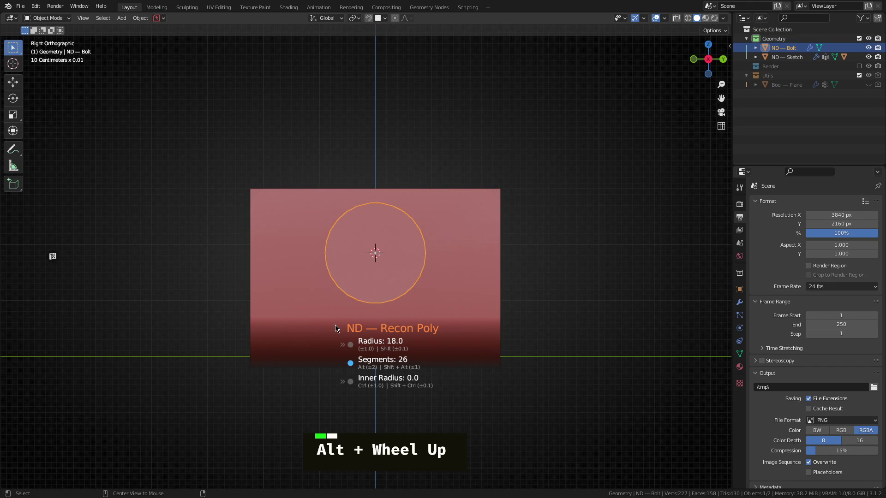
pyautogui.press('alt')
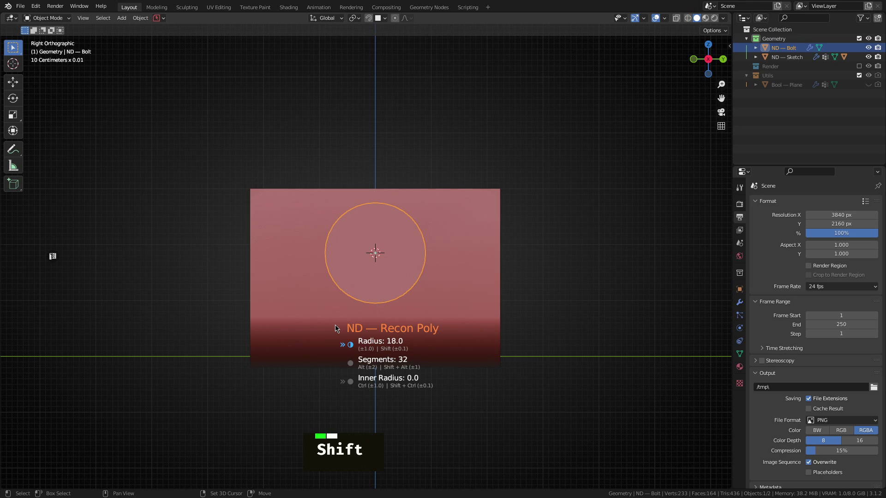
# Reduce the Recon Poly circle's radius to 12.8 and accept the shape
pyautogui.keyDown('shift'); pyautogui.scroll(-20, 336, 328); pyautogui.keyUp('shift')
pyautogui.keyDown('shift'); pyautogui.scroll(-16, 336, 329); pyautogui.keyUp('shift')
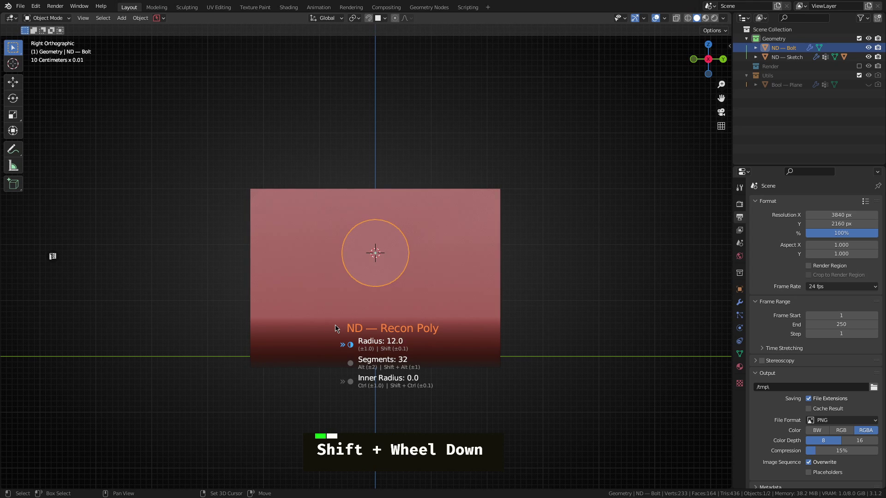
pyautogui.keyDown('shift'); pyautogui.scroll(6, 336, 329); pyautogui.keyUp('shift')
pyautogui.keyDown('shift'); pyautogui.scroll(-4, 335, 328); pyautogui.keyUp('shift')
pyautogui.keyDown('shift'); pyautogui.scroll(6, 335, 328); pyautogui.keyUp('shift')
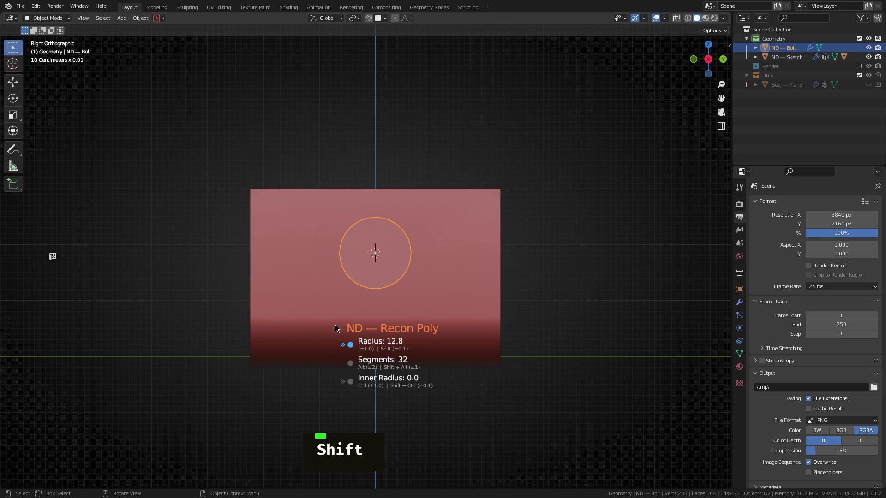
pyautogui.click(336, 329)
# Return the 3D cursor to the world origin
pyautogui.moveTo(359, 296); pyautogui.dragTo(447, 327, button='middle')
pyautogui.scroll(2, 446, 326)
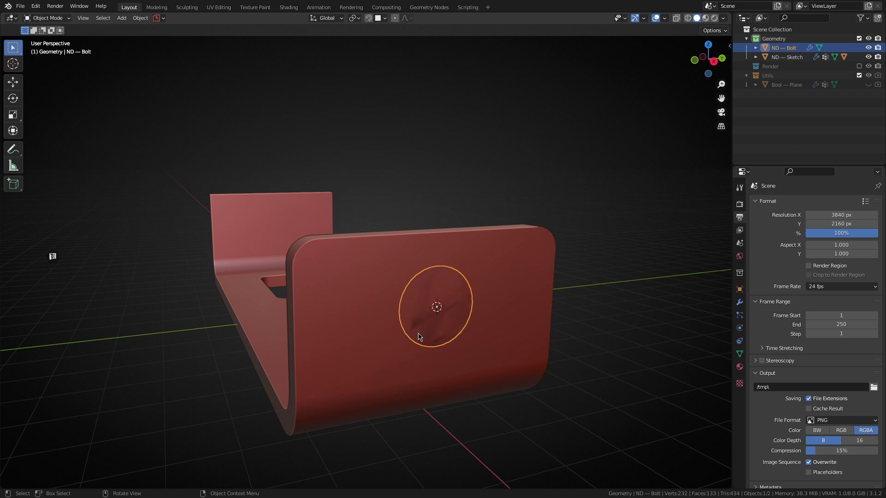
pyautogui.hotkey('shift', 's')
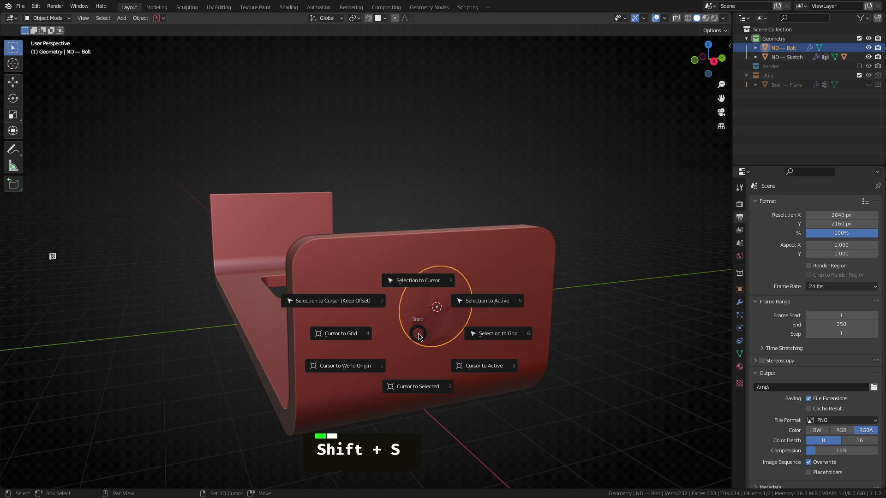
pyautogui.click(331, 371)
pyautogui.moveTo(334, 373); pyautogui.dragTo(377, 305, button='middle')
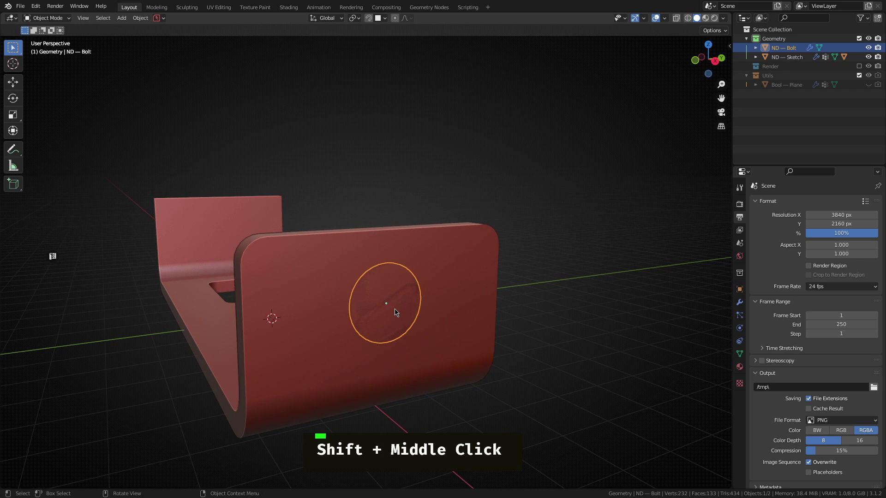
# Solidify the circle with ND to a thickness of about 32.5 with neutral weighting, so it passes through the end wall
pyautogui.hotkey('shift', '2')
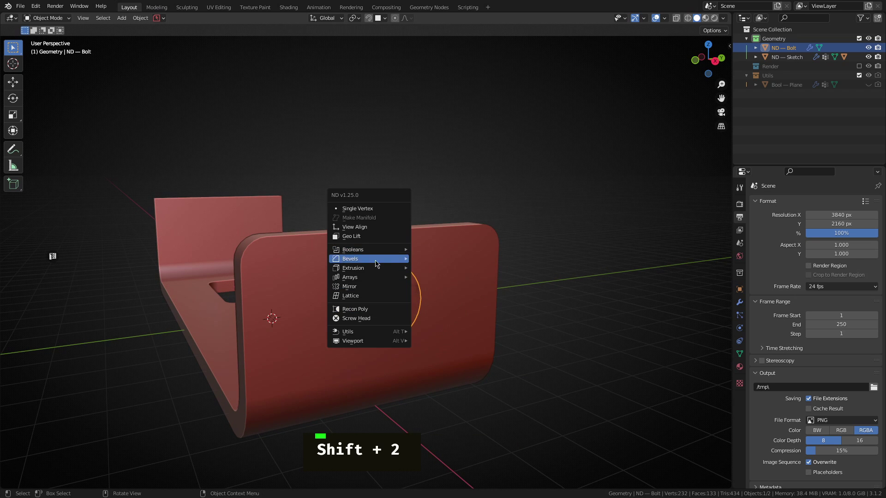
pyautogui.moveTo(369, 272)
pyautogui.click(427, 268)
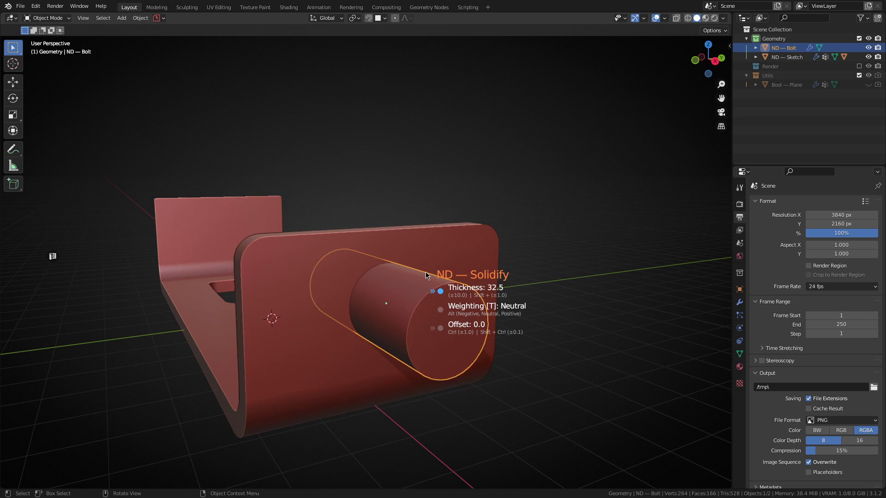
pyautogui.click(418, 277)
pyautogui.moveTo(418, 277); pyautogui.dragTo(549, 275, button='middle')
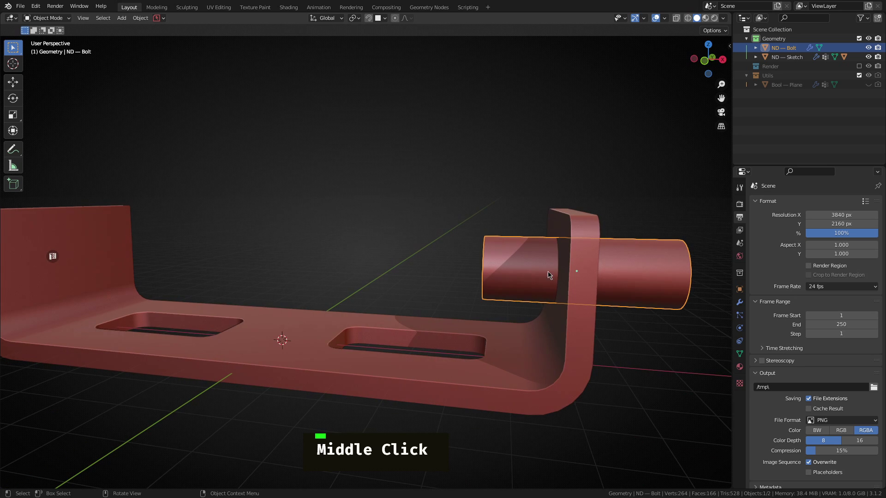
pyautogui.moveTo(465, 264); pyautogui.dragTo(512, 297, button='middle')
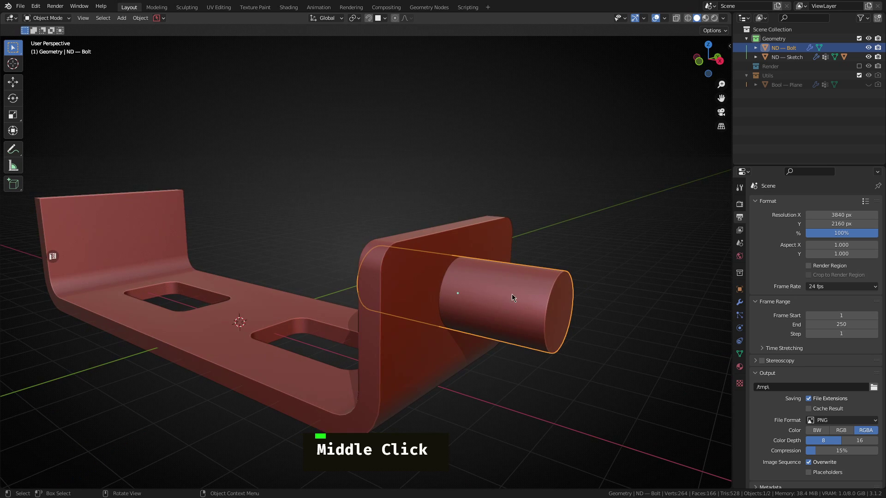
# Subtract the cylinder from the bracket with an ND boolean difference to cut a round hole through the end wall
pyautogui.keyDown('shift'); pyautogui.click(392, 307); pyautogui.keyUp('shift')
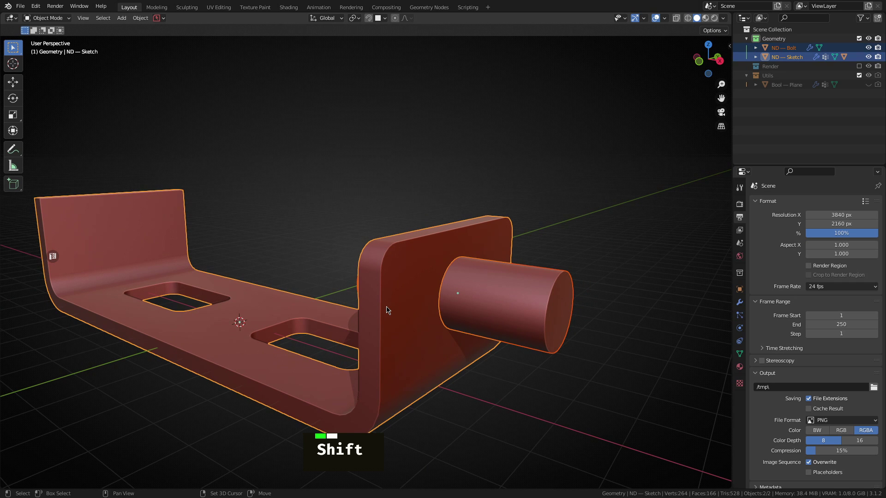
pyautogui.hotkey('shift', '2')
pyautogui.moveTo(380, 287)
pyautogui.click(439, 287)
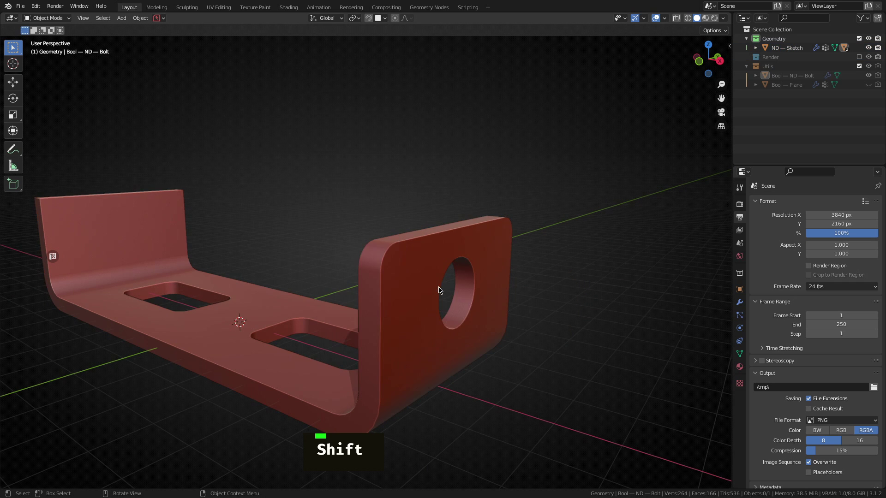
pyautogui.moveTo(466, 315); pyautogui.dragTo(361, 197, button='middle')
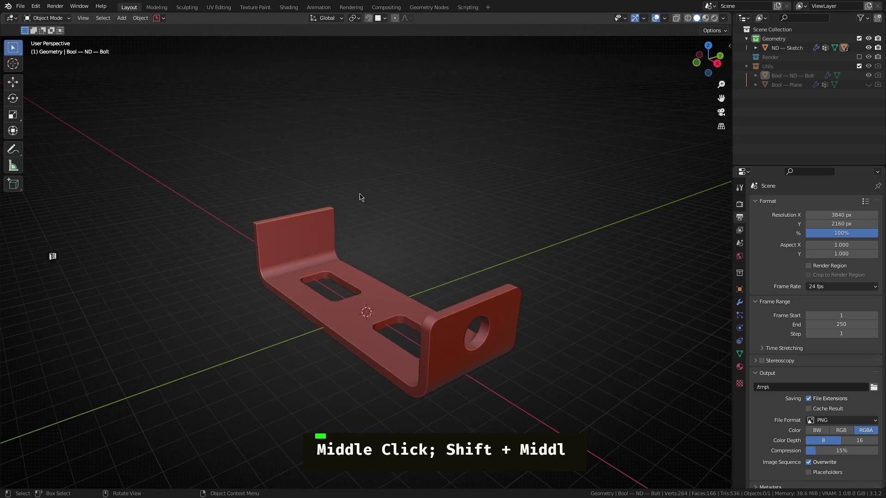
# Switch to the left orthographic view and add a 20 mm plane at the world origin, aligned to the view
pyautogui.moveTo(291, 215); pyautogui.dragTo(309, 257, button='middle')
pyautogui.press('`')
pyautogui.click(229, 259)
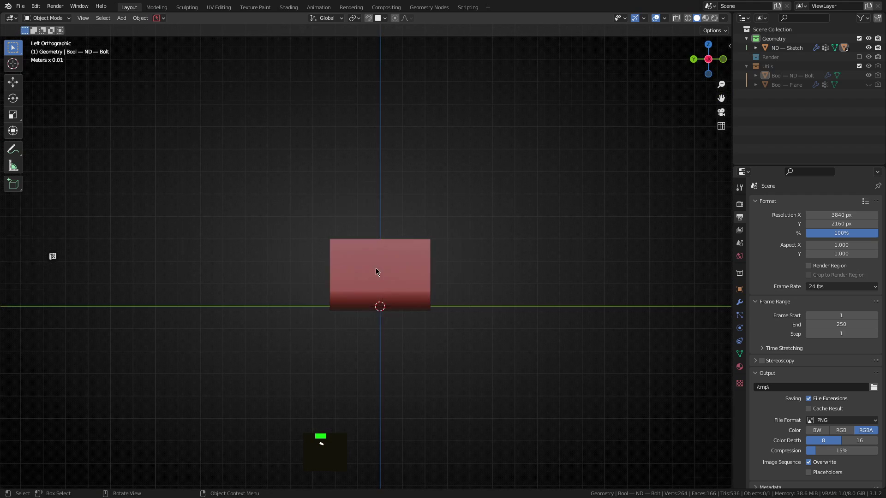
pyautogui.scroll(3, 376, 272)
pyautogui.keyDown('shift'); pyautogui.moveTo(400, 289); pyautogui.dragTo(327, 341, button='middle'); pyautogui.keyUp('shift')
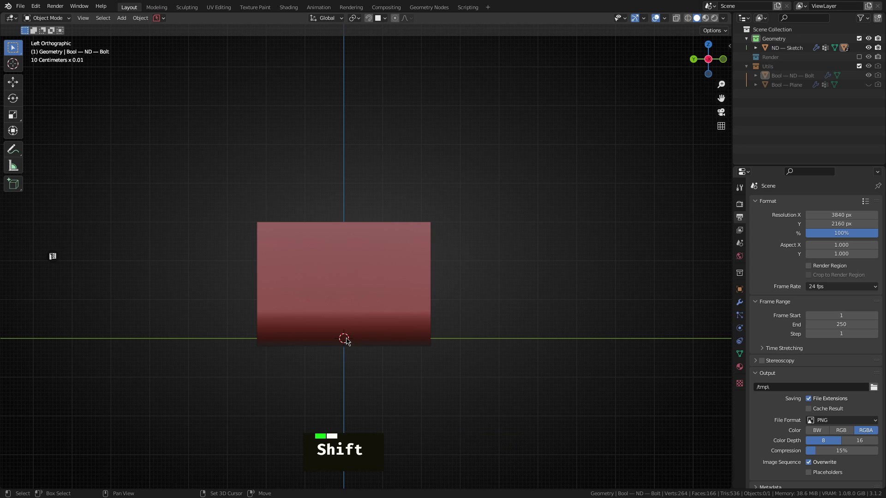
pyautogui.hotkey('shift', 'a')
pyautogui.moveTo(330, 317)
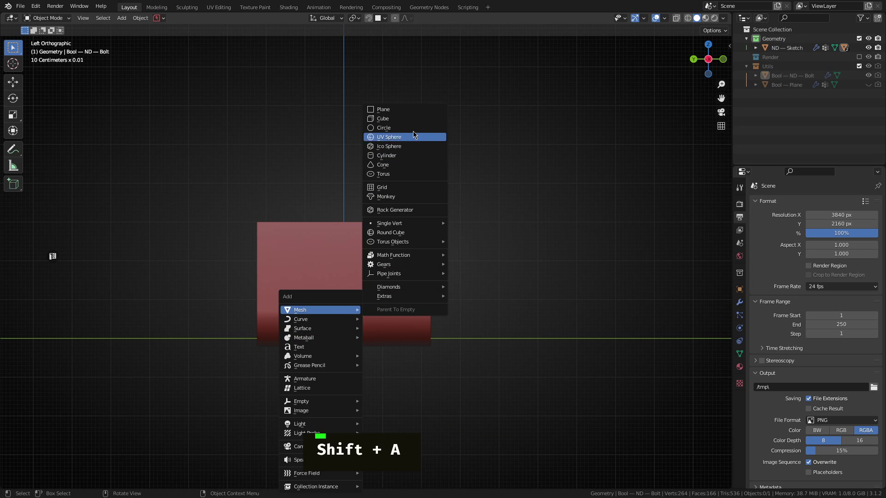
pyautogui.click(405, 116)
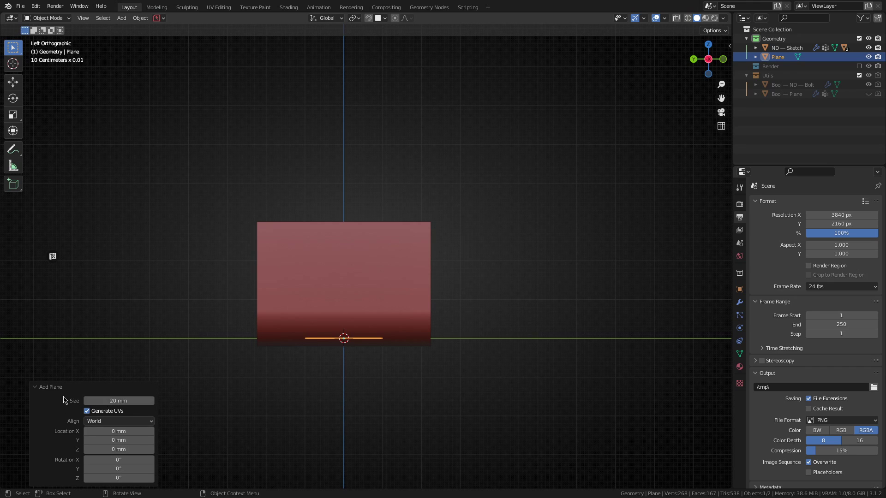
pyautogui.click(112, 421)
pyautogui.click(112, 442)
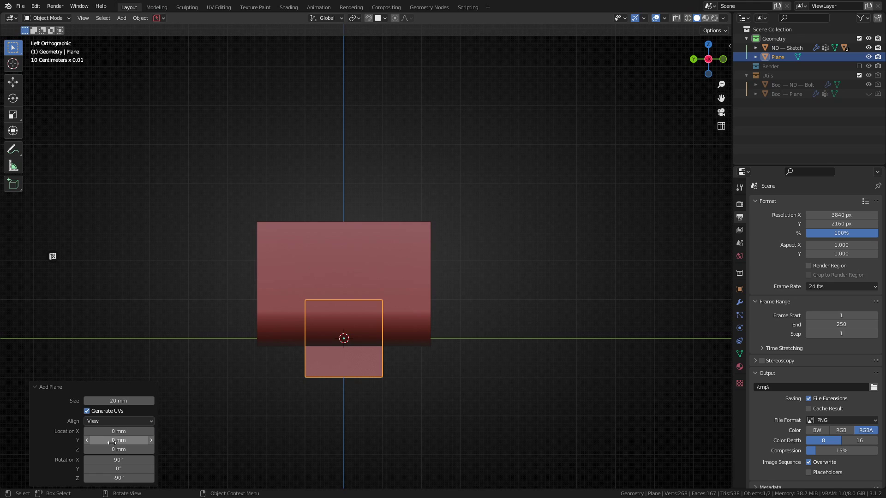
# Scale the plane down by a factor of about 0.447 and raise it about 36.3 mm along Z, above the bracket
pyautogui.scroll(3, 340, 352)
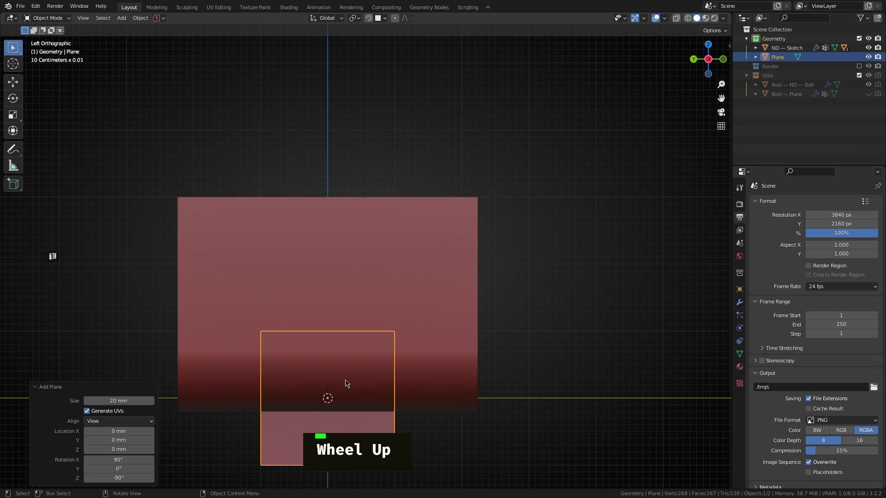
pyautogui.press('s')
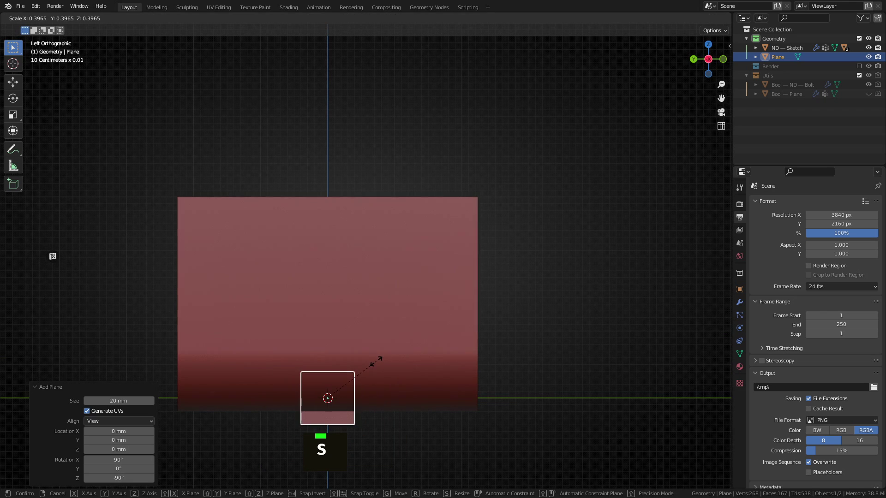
pyautogui.click(386, 359)
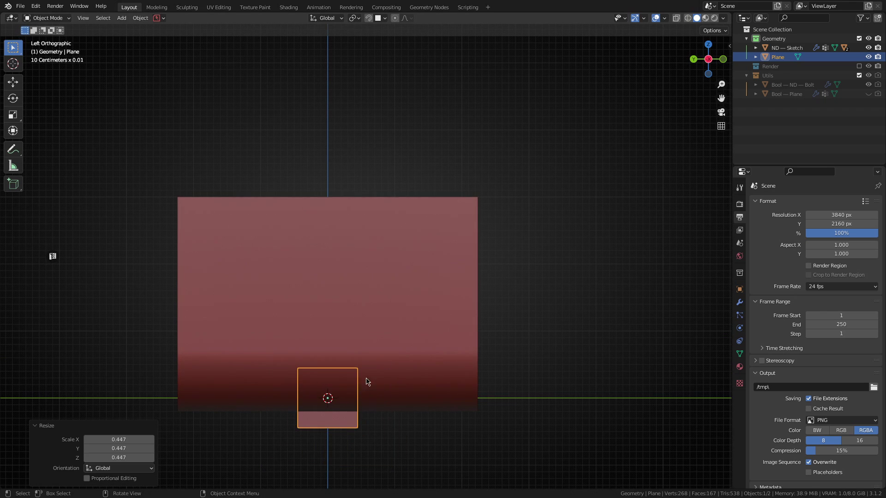
pyautogui.press('g')
pyautogui.middleClick(349, 402)
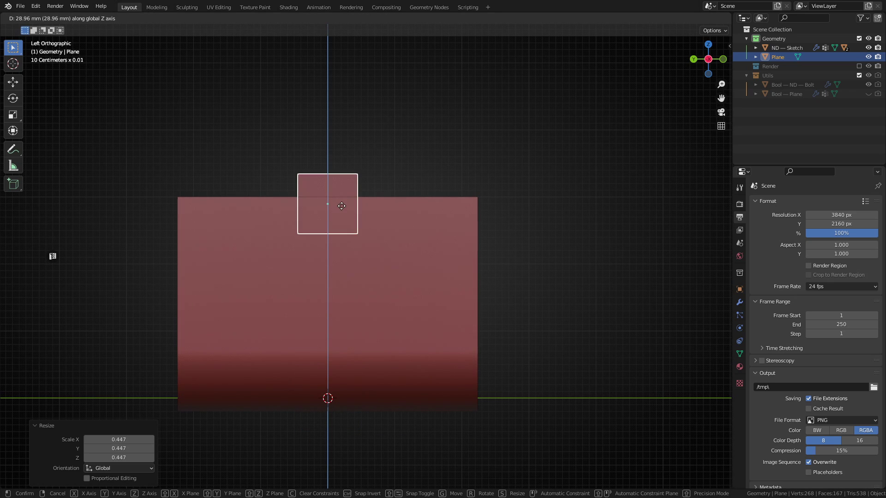
pyautogui.click(345, 157)
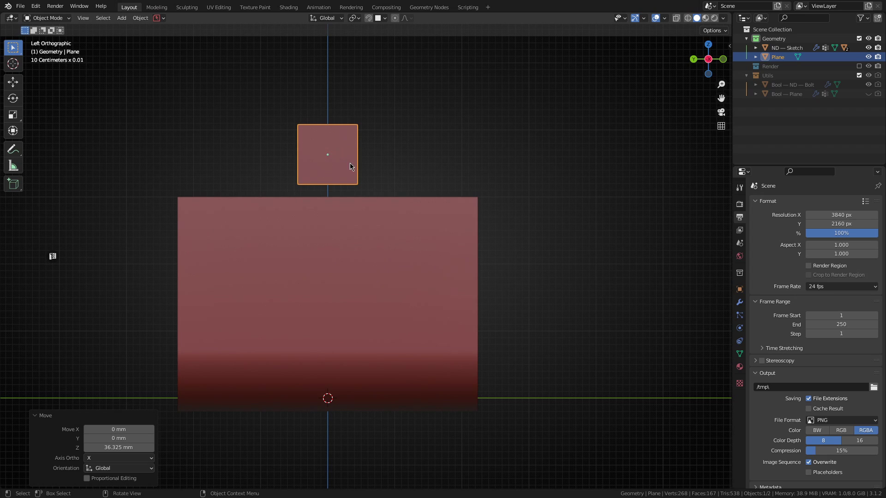
# Stretch the plane by about 3.055 along Z and lower it about 12.2 mm so it overlaps the wall's upper edge
pyautogui.press('s')
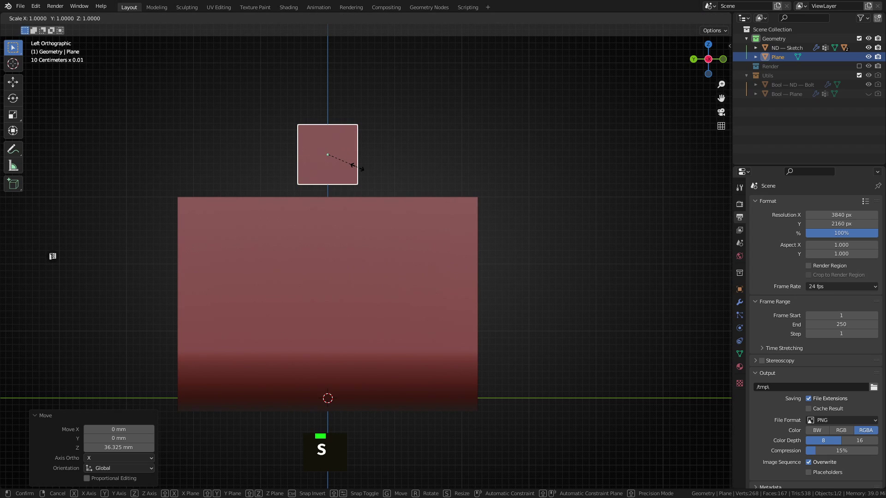
pyautogui.press('z')
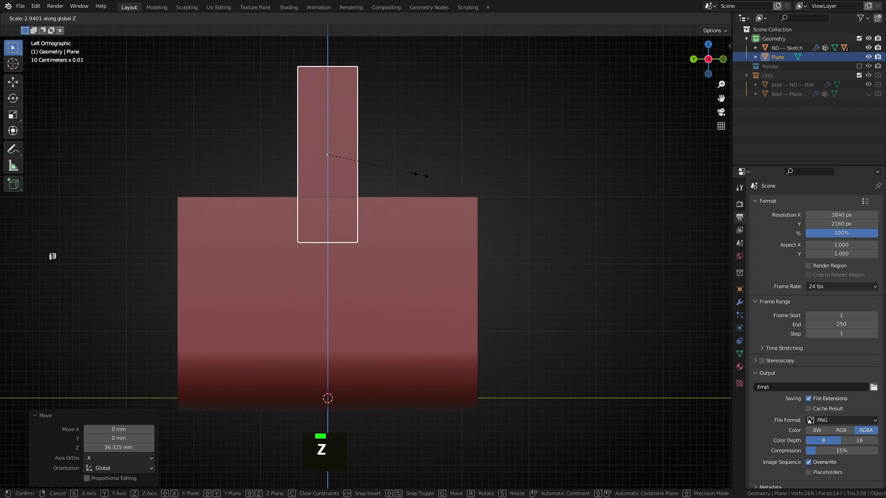
pyautogui.click(422, 177)
pyautogui.press('g')
pyautogui.middleClick(360, 139)
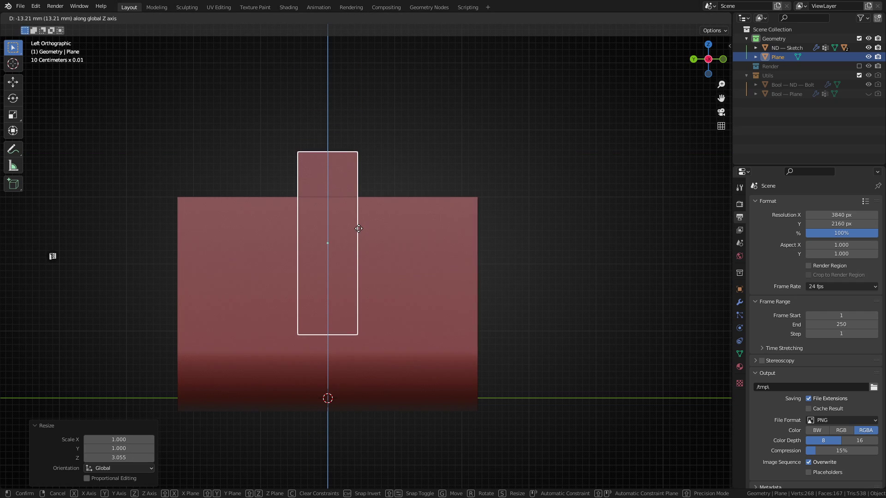
pyautogui.click(425, 237)
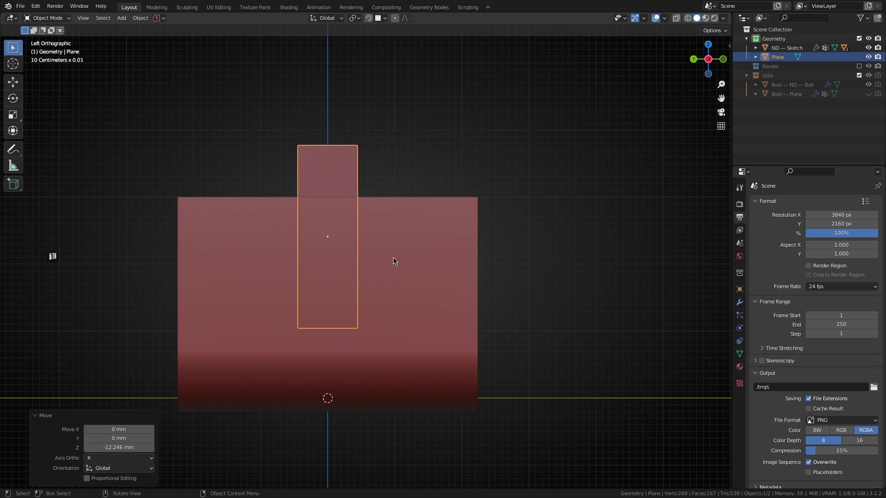
# Move the plane -62 mm along X, snapping it onto the end wall without the round hole, and review the snapping options
pyautogui.moveTo(477, 276); pyautogui.dragTo(309, 311, button='middle')
pyautogui.scroll(-3, 359, 276)
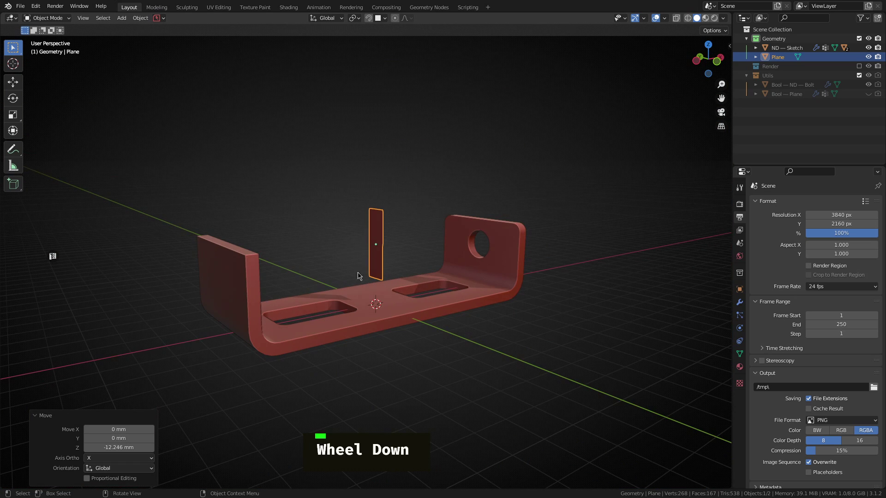
pyautogui.keyDown('shift'); pyautogui.moveTo(352, 262); pyautogui.dragTo(386, 279, button='middle'); pyautogui.keyUp('shift')
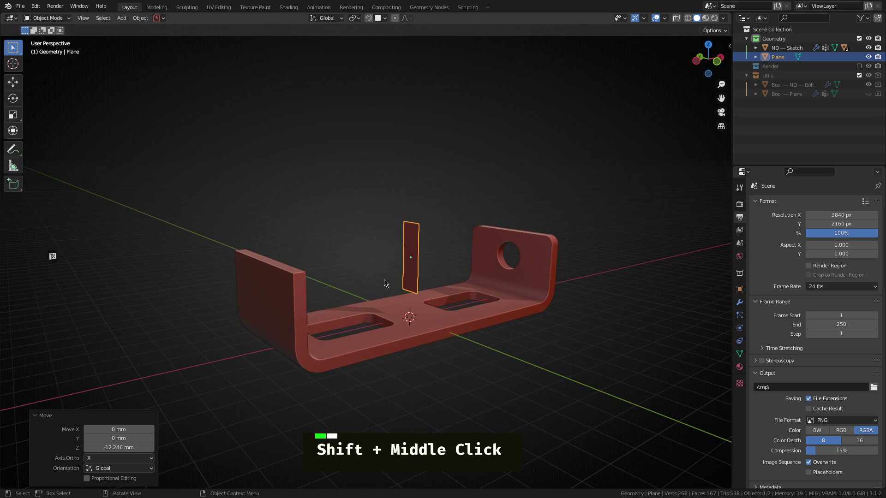
pyautogui.scroll(2, 386, 281)
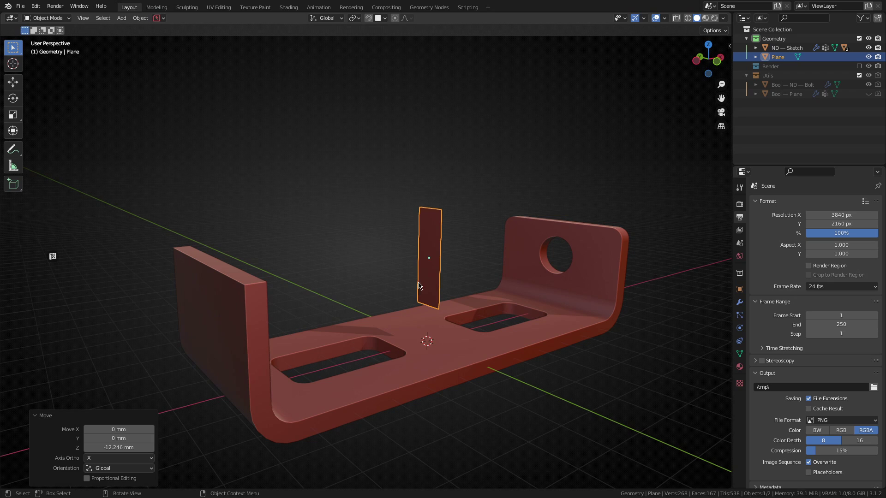
pyautogui.press('g')
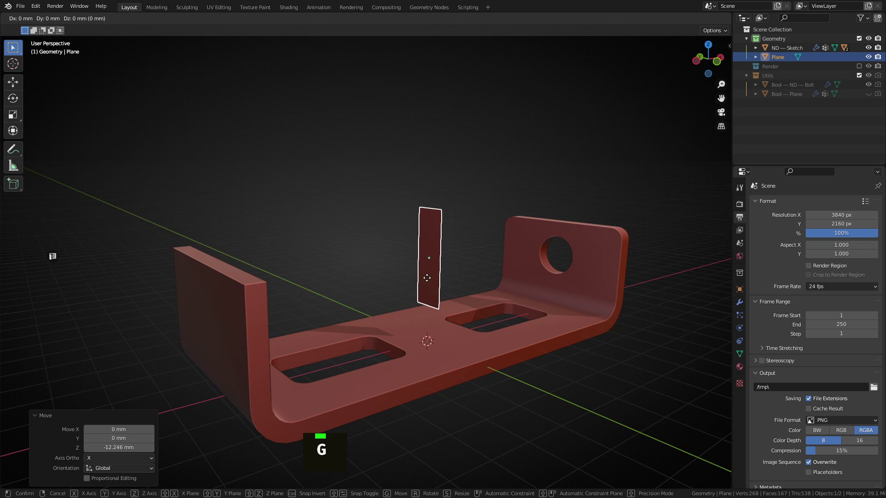
pyautogui.press('x')
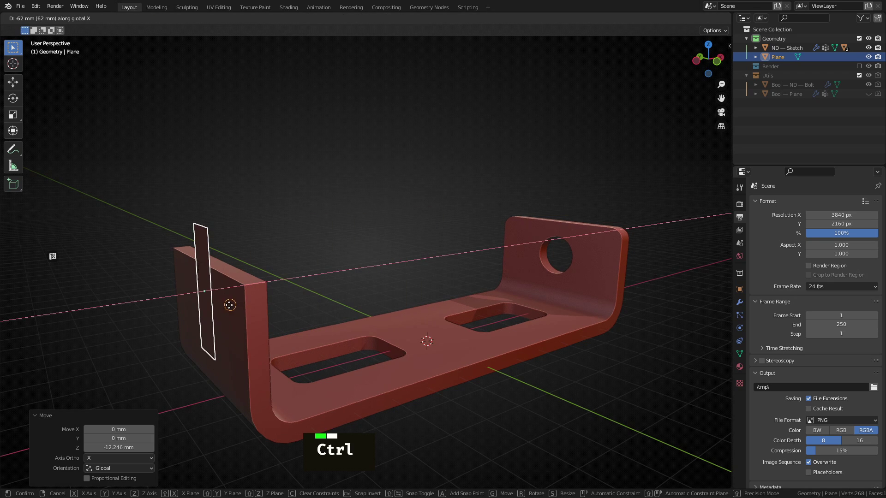
pyautogui.keyDown('ctrl'); pyautogui.click(226, 312); pyautogui.keyUp('ctrl')
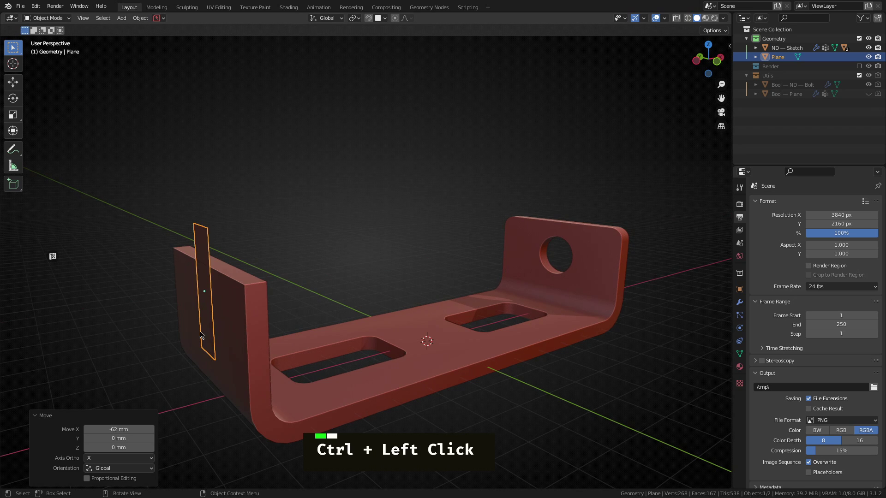
pyautogui.moveTo(226, 311); pyautogui.dragTo(406, 97, button='middle')
pyautogui.click(384, 20)
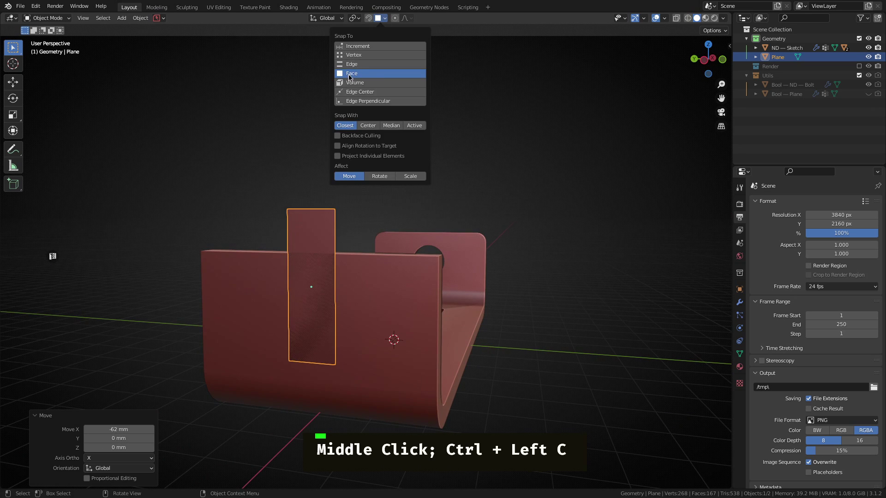
# Apply the plane's rotation and scale
pyautogui.moveTo(337, 269); pyautogui.dragTo(339, 277, button='middle')
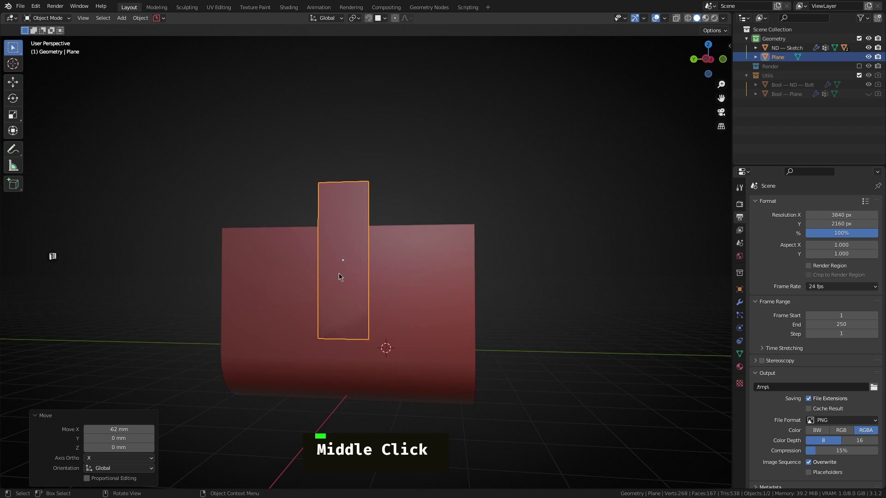
pyautogui.hotkey('ctrl', 'a')
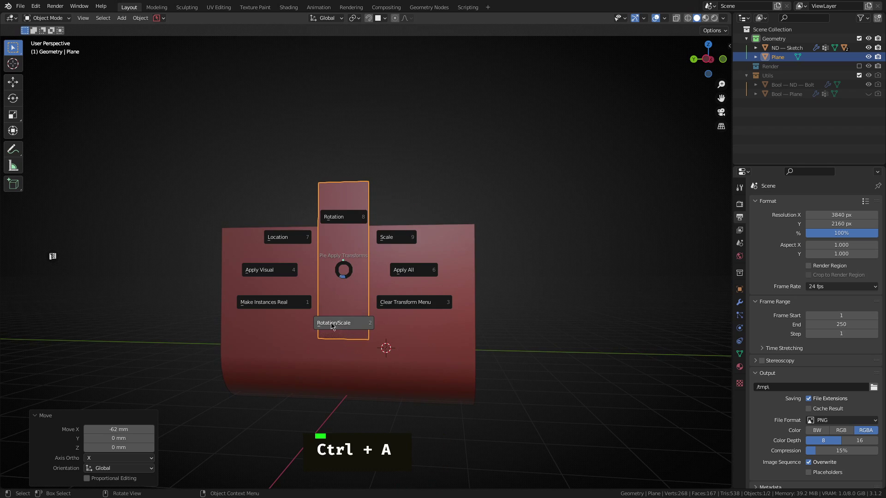
pyautogui.click(351, 323)
# Round the plane's two lower vertices with an ND Vertex Bevel of width 970 and 8 segments, and return to object mode
pyautogui.scroll(3, 356, 341)
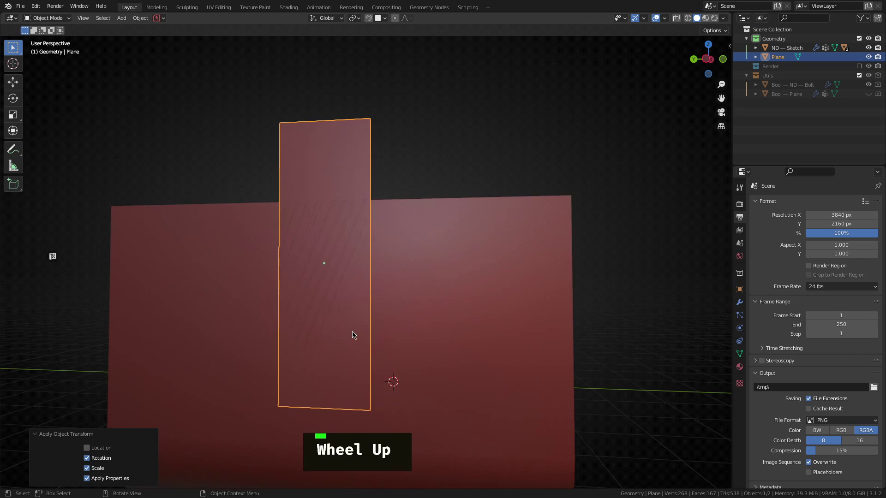
pyautogui.keyDown('shift'); pyautogui.moveTo(355, 367); pyautogui.dragTo(352, 300, button='middle'); pyautogui.keyUp('shift')
pyautogui.press('Tab')
pyautogui.press('1')
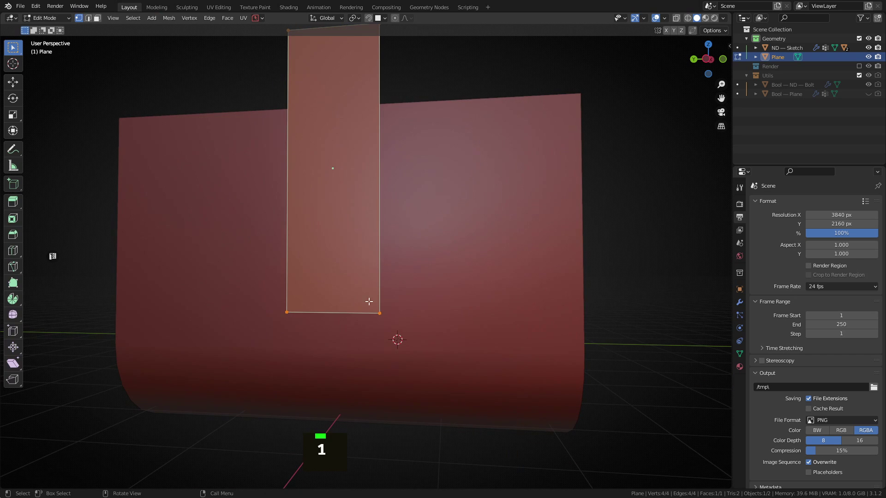
pyautogui.moveTo(272, 301); pyautogui.dragTo(428, 328)
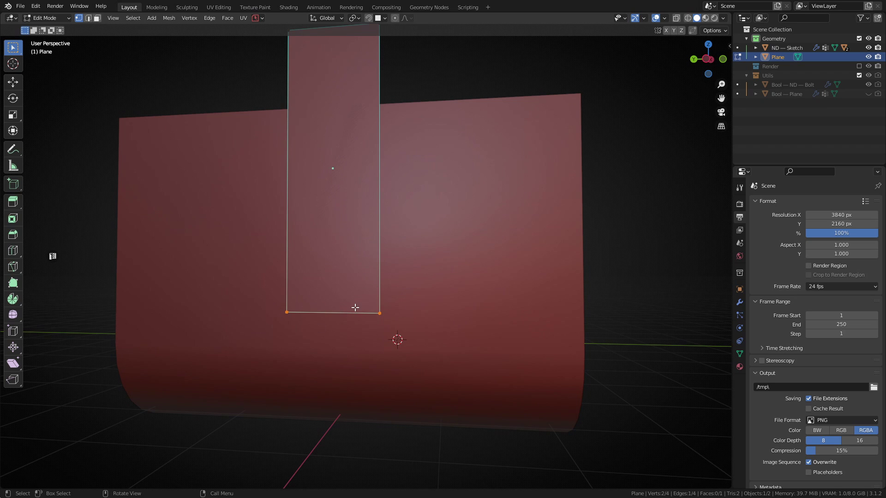
pyautogui.hotkey('shift', '2')
pyautogui.moveTo(337, 319)
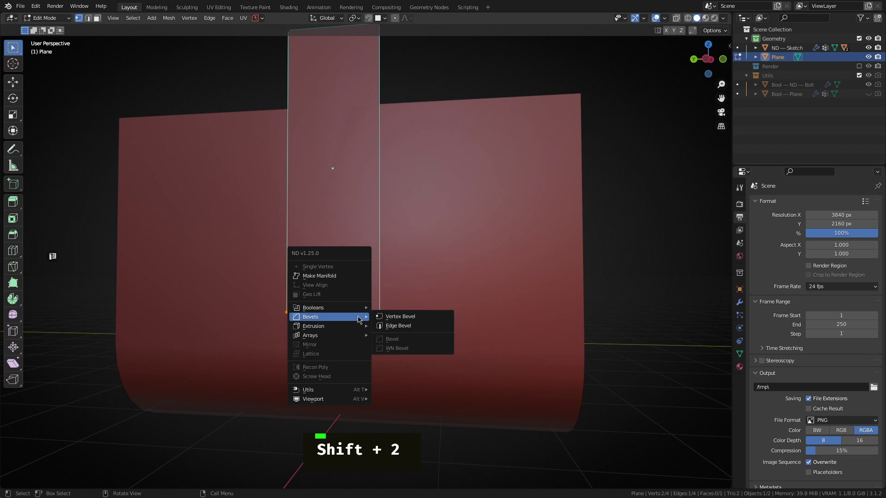
pyautogui.click(400, 317)
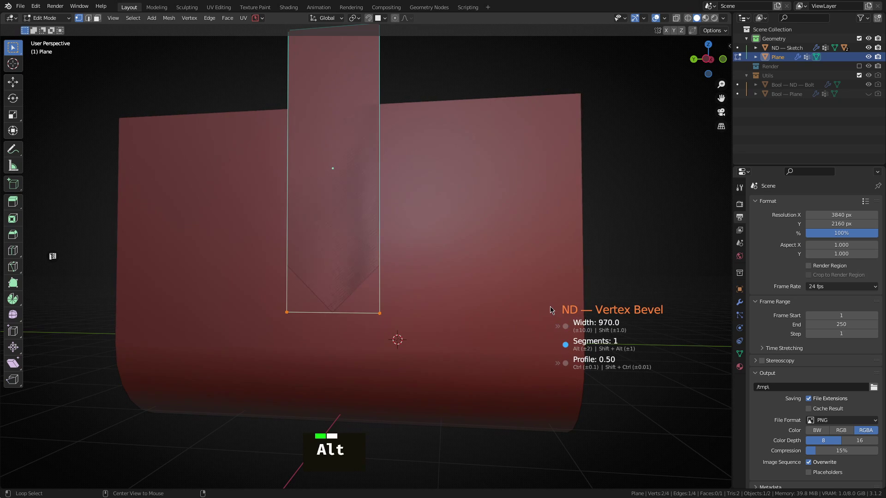
pyautogui.keyDown('alt'); pyautogui.scroll(2, 552, 311); pyautogui.keyUp('alt')
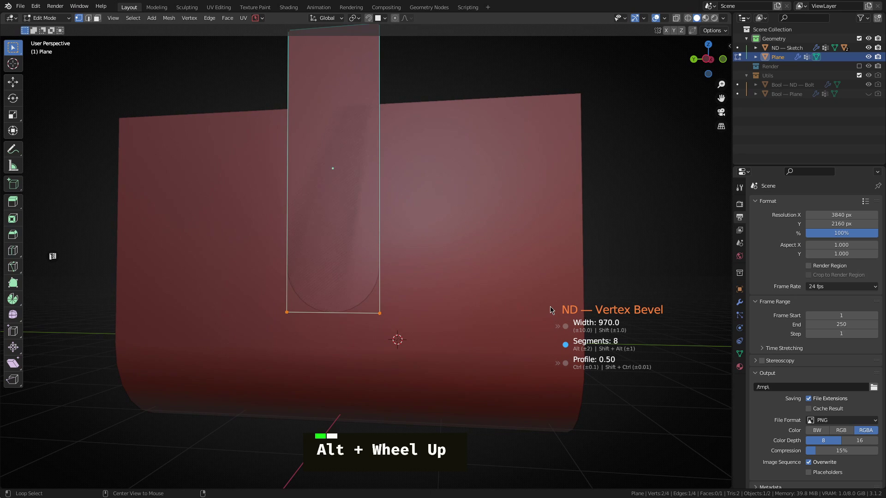
pyautogui.click(550, 308)
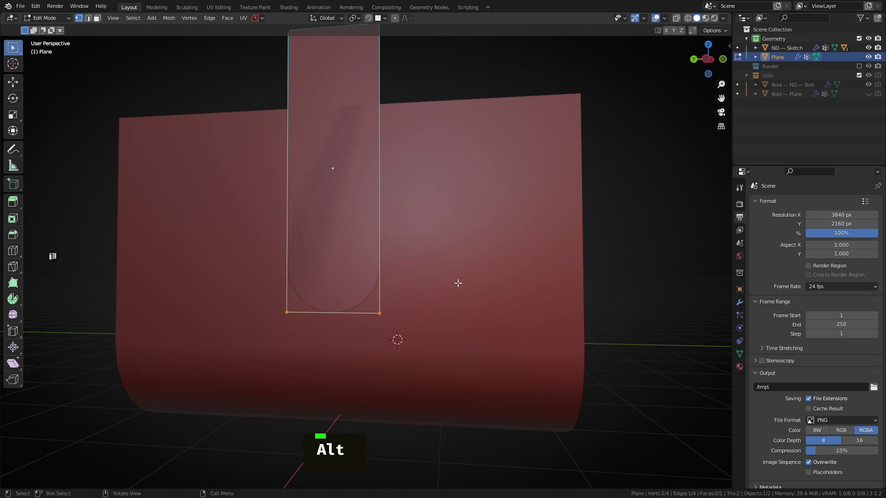
pyautogui.press('Escape')
# Solidify the rounded plane with ND, using neutral weighting and zero offset, so it passes through the end wall
pyautogui.scroll(-3, 468, 258)
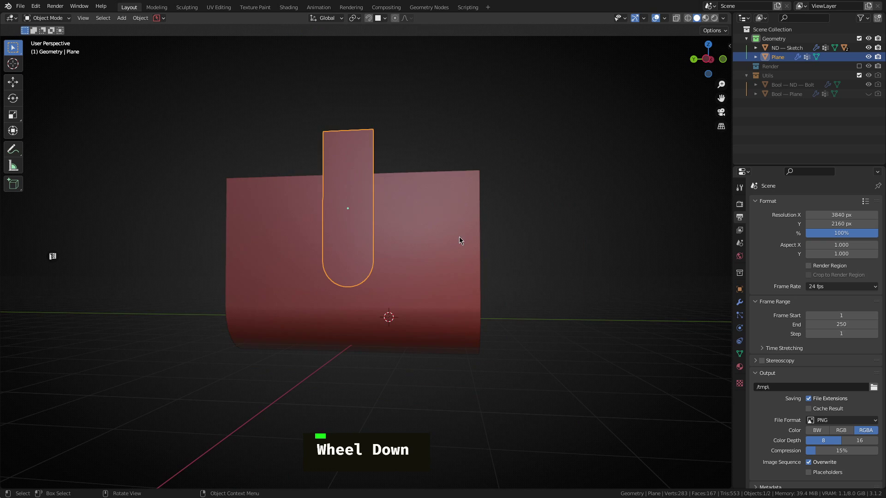
pyautogui.moveTo(506, 215); pyautogui.dragTo(392, 267, button='middle')
pyautogui.hotkey('shift', '2')
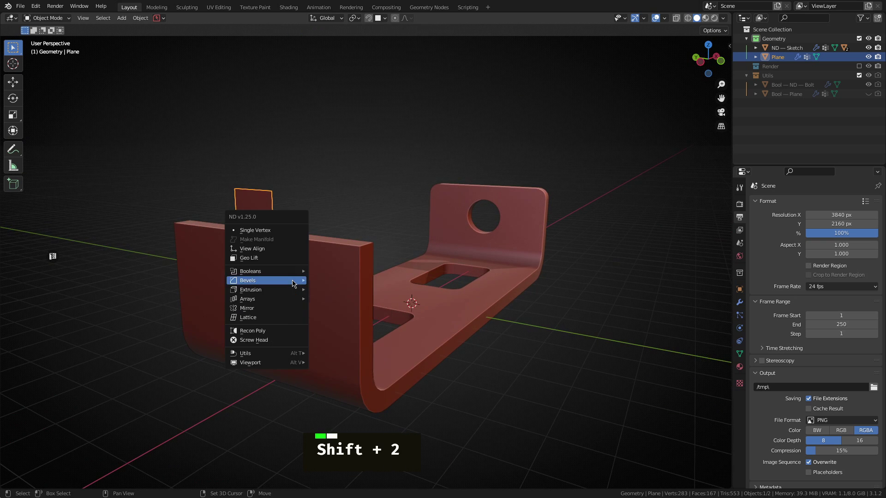
pyautogui.moveTo(292, 279)
pyautogui.click(332, 292)
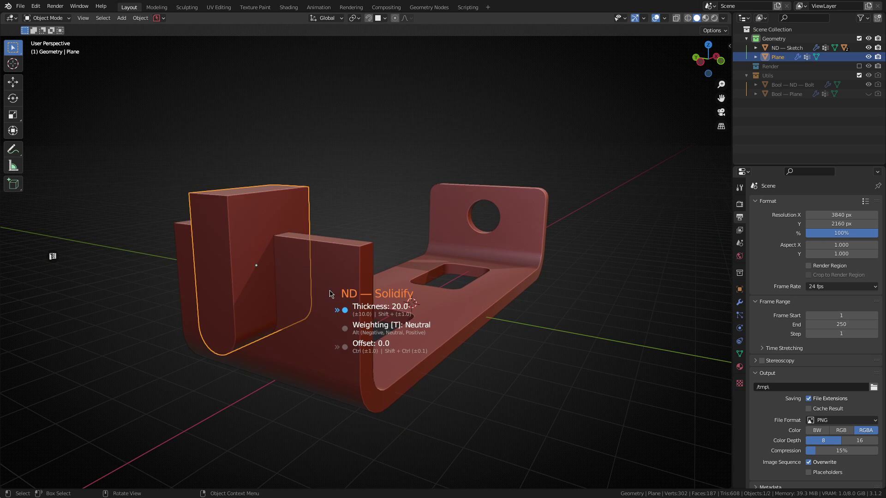
pyautogui.scroll(-2, 335, 293)
pyautogui.click(340, 297)
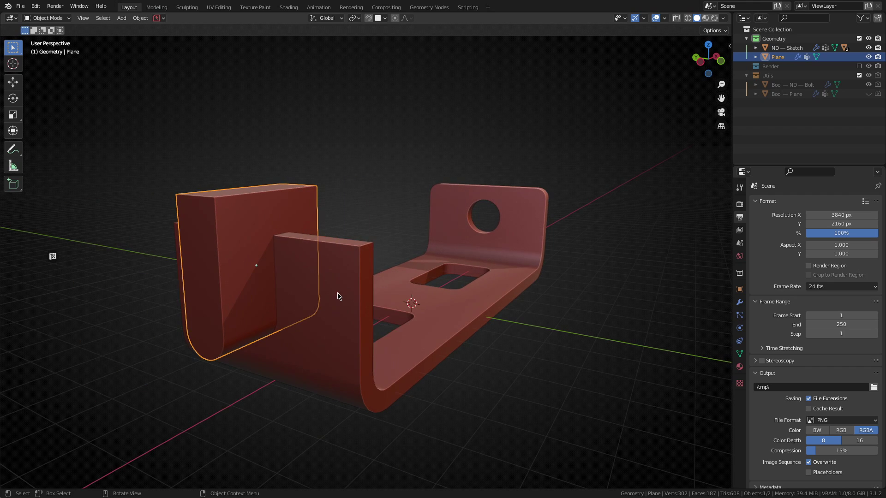
# Subtract the rounded block from the bracket with an ND boolean difference to cut an open-topped slot in the end wall
pyautogui.moveTo(340, 297)
pyautogui.mouseDown(button='middle')
pyautogui.moveTo(223, 295)
pyautogui.moveTo(443, 295)
pyautogui.moveTo(280, 280)
pyautogui.mouseUp(button='middle')
pyautogui.keyDown('shift'); pyautogui.click(358, 290); pyautogui.keyUp('shift')
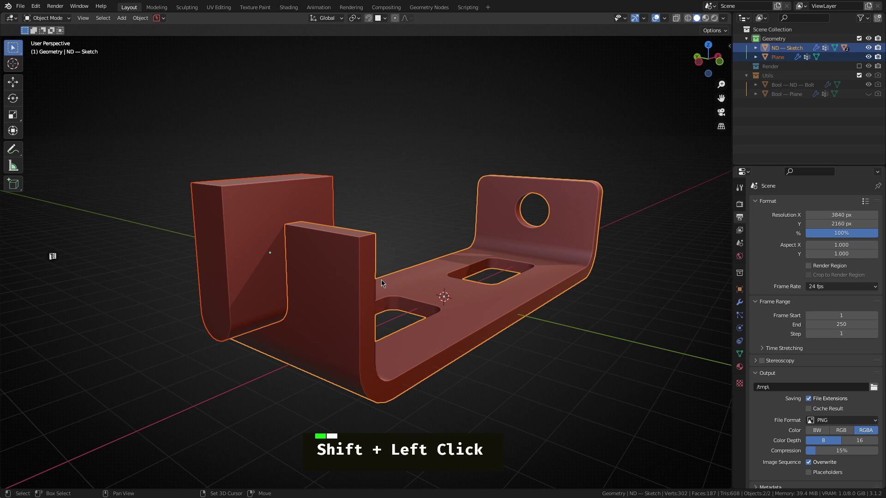
pyautogui.hotkey('shift', '2')
pyautogui.moveTo(329, 278)
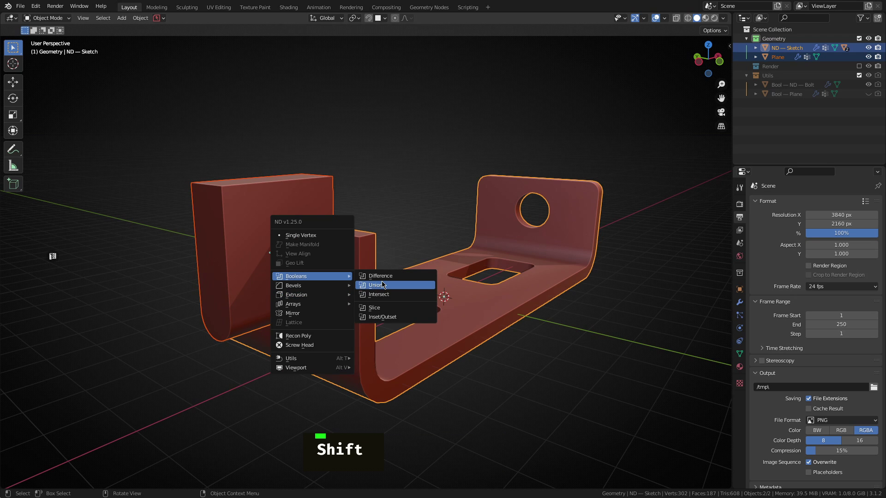
pyautogui.click(381, 277)
pyautogui.moveTo(333, 303); pyautogui.dragTo(337, 341, button='middle')
# Add an ND Recon Poly disc at the bracket's centre with 42 segments and inner radius 0, sized to span the bracket's length
pyautogui.scroll(-2, 453, 315)
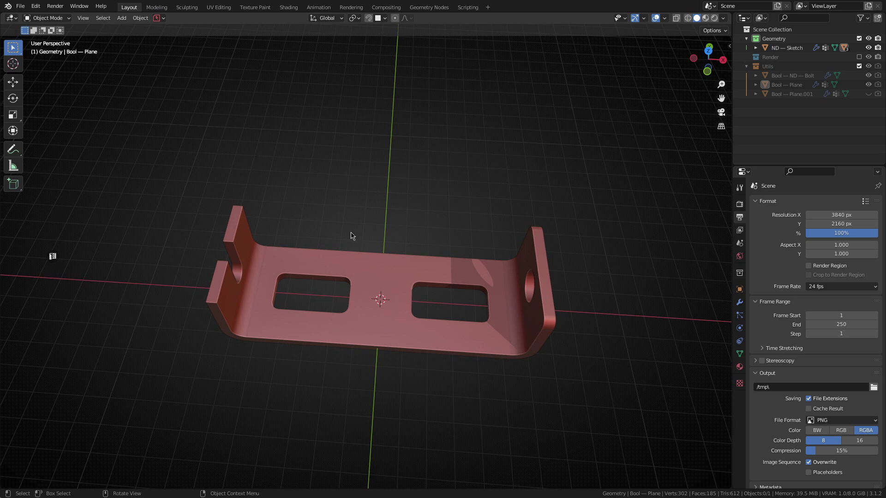
pyautogui.keyDown('shift'); pyautogui.moveTo(386, 311); pyautogui.dragTo(387, 217, button='middle'); pyautogui.keyUp('shift')
pyautogui.keyDown('shift'); pyautogui.moveTo(384, 301); pyautogui.dragTo(372, 272, button='middle'); pyautogui.keyUp('shift')
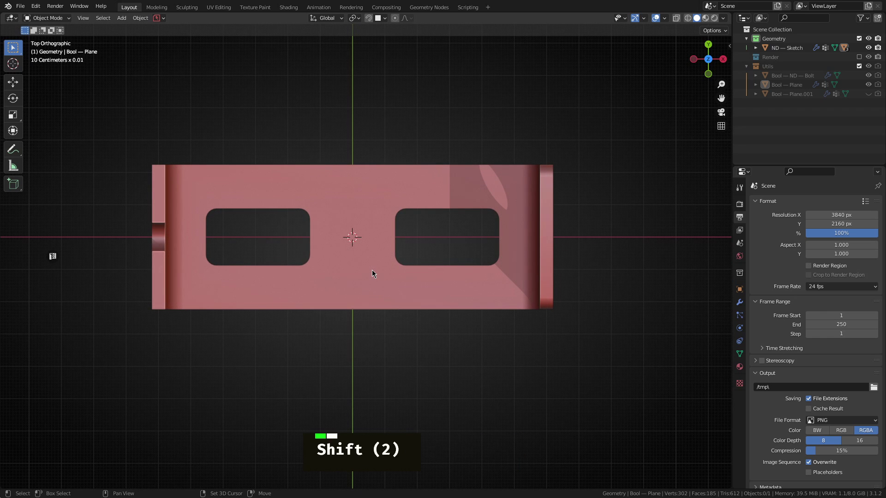
pyautogui.hotkey('shift', '2')
pyautogui.click(343, 331)
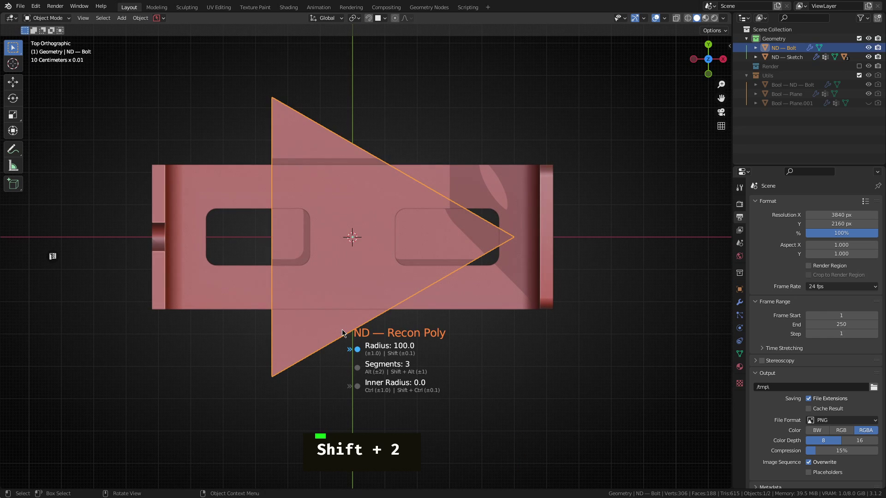
pyautogui.keyDown('alt'); pyautogui.scroll(7, 343, 333); pyautogui.keyUp('alt')
pyautogui.keyDown('alt'); pyautogui.scroll(11, 343, 333); pyautogui.keyUp('alt')
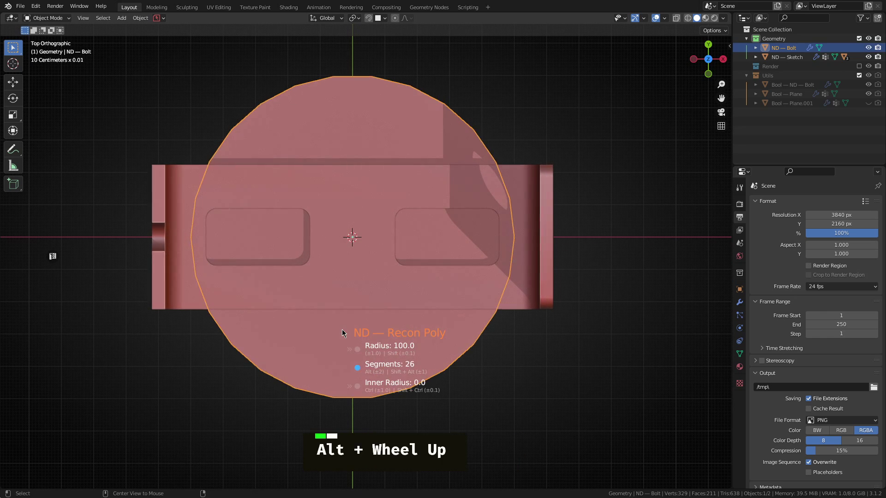
pyautogui.keyDown('alt'); pyautogui.scroll(-1, 342, 330); pyautogui.keyUp('alt')
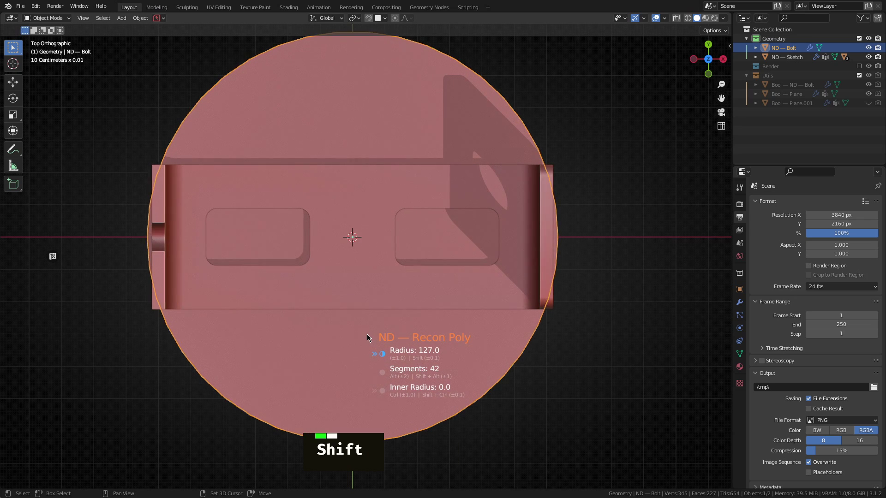
pyautogui.keyDown('shift'); pyautogui.click(365, 334); pyautogui.keyUp('shift')
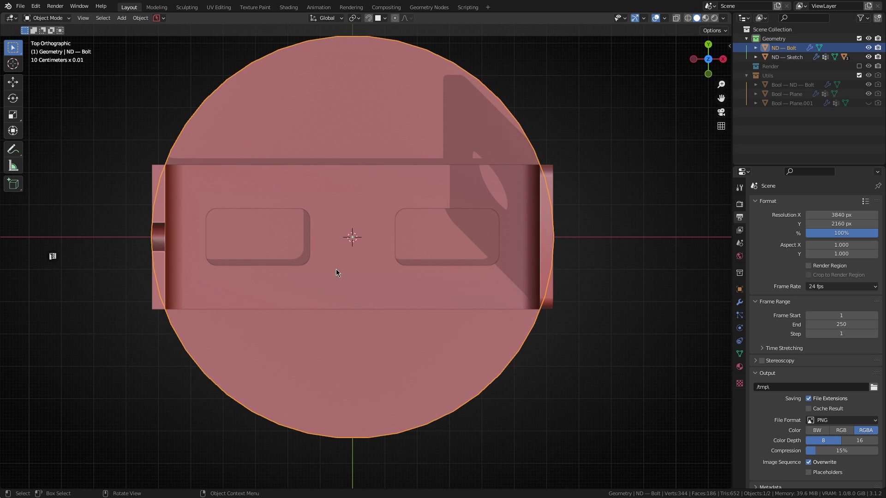
# Move the disc about -75.2 mm along Y so its arc overlaps the middle of the base's long edge
pyautogui.scroll(-3, 344, 272)
pyautogui.press('g')
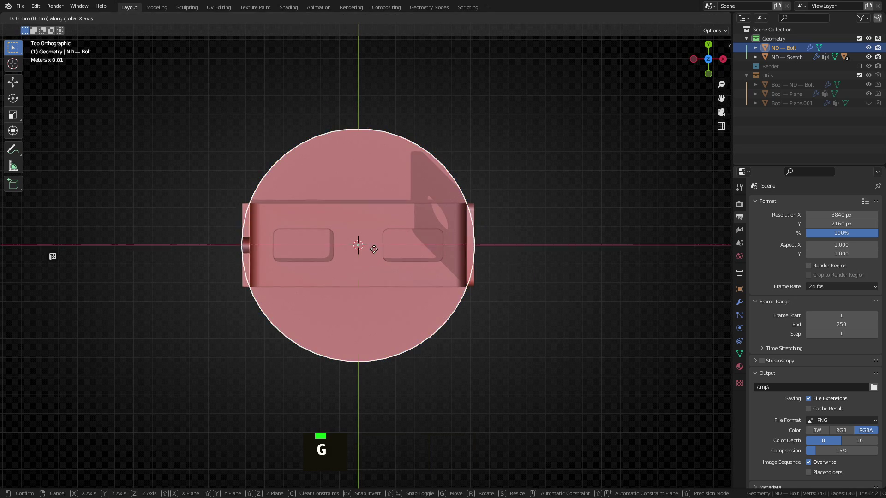
pyautogui.middleClick(373, 263)
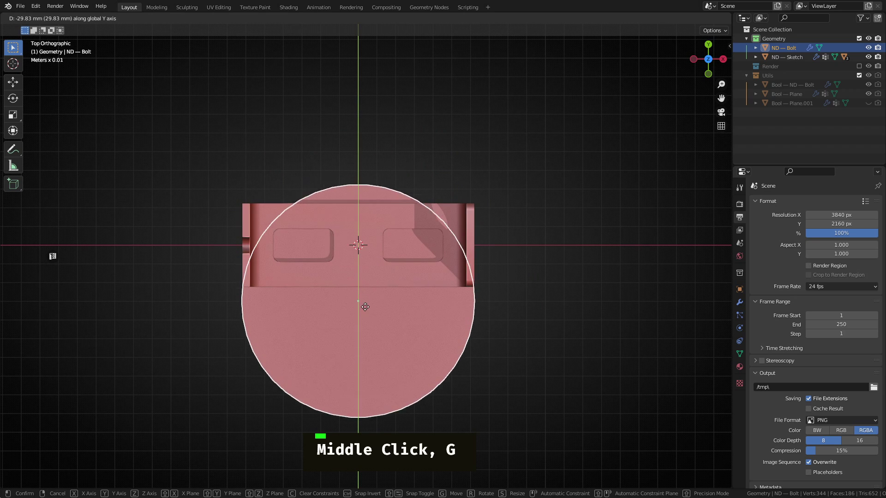
pyautogui.click(360, 390)
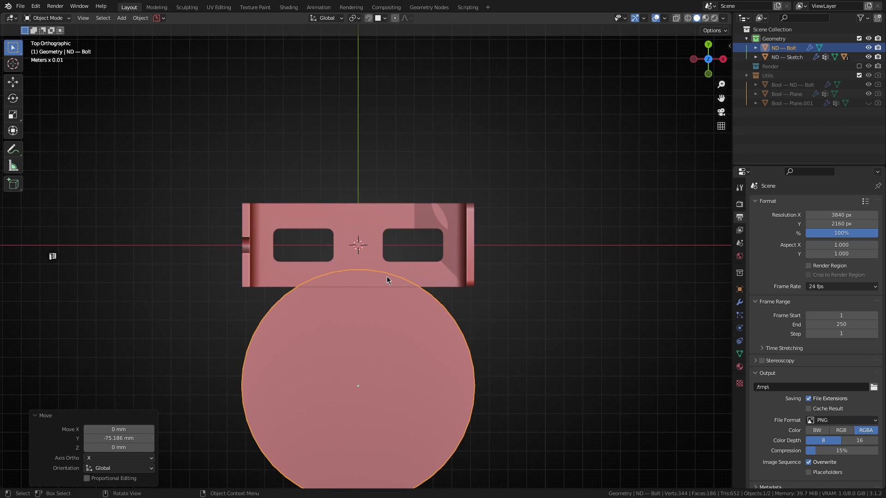
pyautogui.scroll(4, 387, 277)
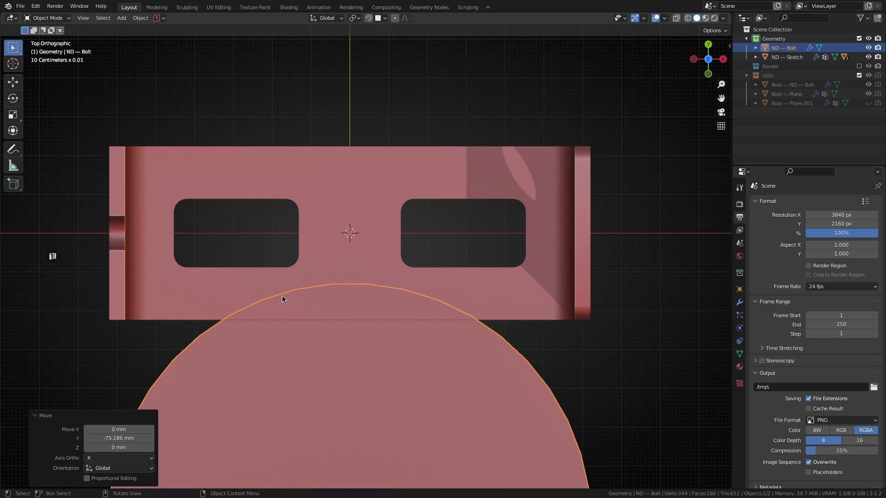
# Raise the disc 2 mm along the global Z axis
pyautogui.moveTo(543, 353); pyautogui.dragTo(378, 239, button='middle')
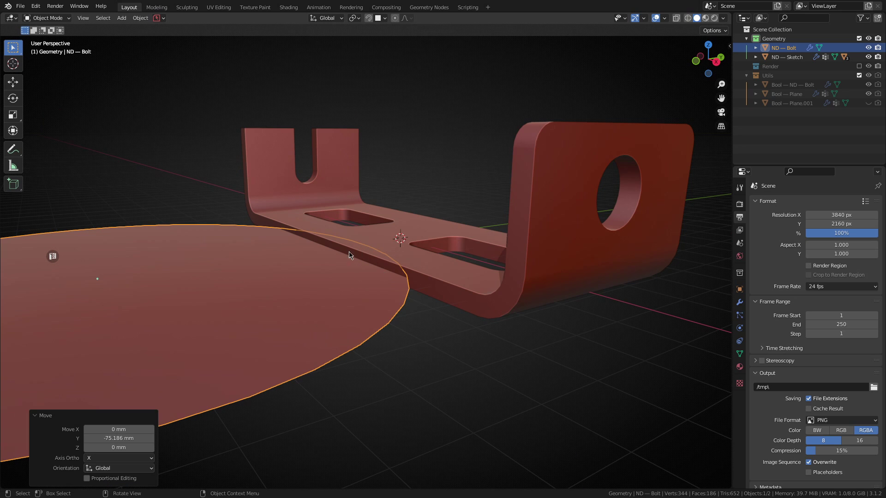
pyautogui.press('g')
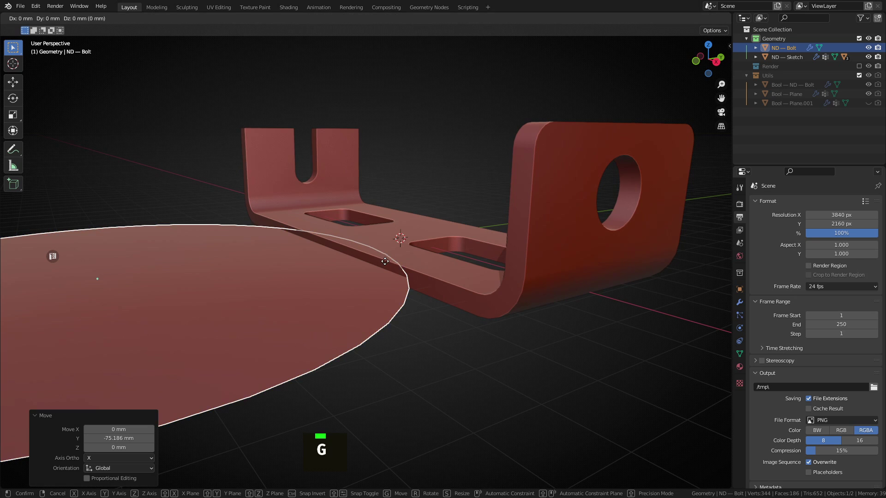
pyautogui.press('z')
pyautogui.press('ctrl')
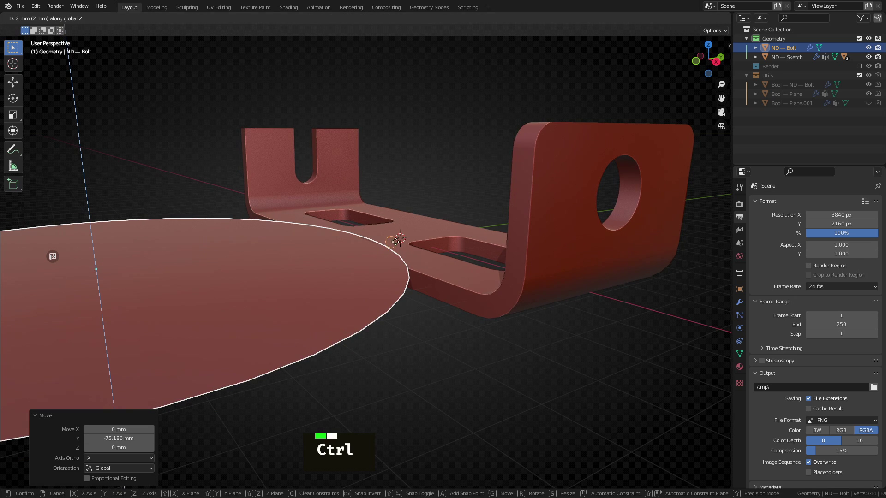
pyautogui.keyDown('ctrl'); pyautogui.click(422, 261); pyautogui.keyUp('ctrl')
# Solidify the disc with ND, using thickness 20, neutral weighting and zero offset, so it passes through the base
pyautogui.moveTo(371, 303); pyautogui.dragTo(374, 251, button='middle')
pyautogui.hotkey('shift', '2')
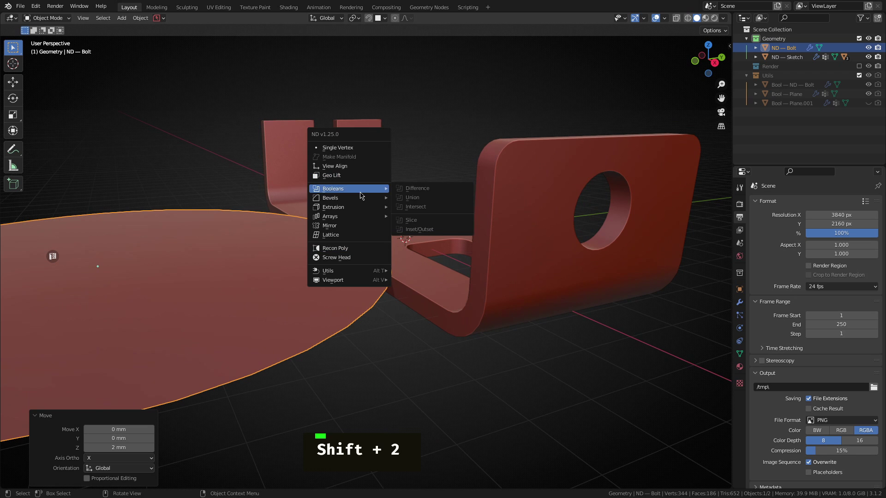
pyautogui.moveTo(378, 210)
pyautogui.click(420, 208)
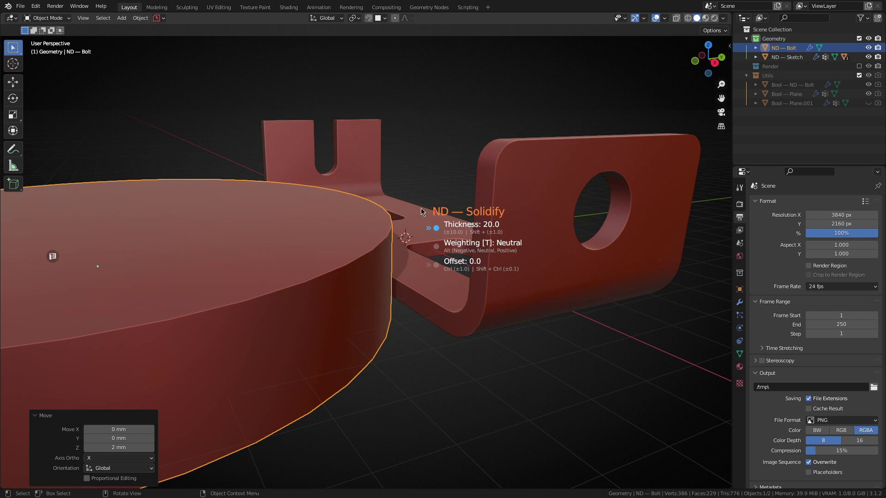
pyautogui.moveTo(421, 212)
pyautogui.mouseDown(button='middle')
pyautogui.moveTo(409, 293)
pyautogui.moveTo(328, 302)
pyautogui.moveTo(367, 324)
pyautogui.moveTo(364, 261)
pyautogui.mouseUp(button='middle')
# Subtract the solidified disc from the bracket with an ND boolean difference to cut a shallow arc into the base's long edge
pyautogui.keyDown('shift'); pyautogui.click(409, 280); pyautogui.keyUp('shift')
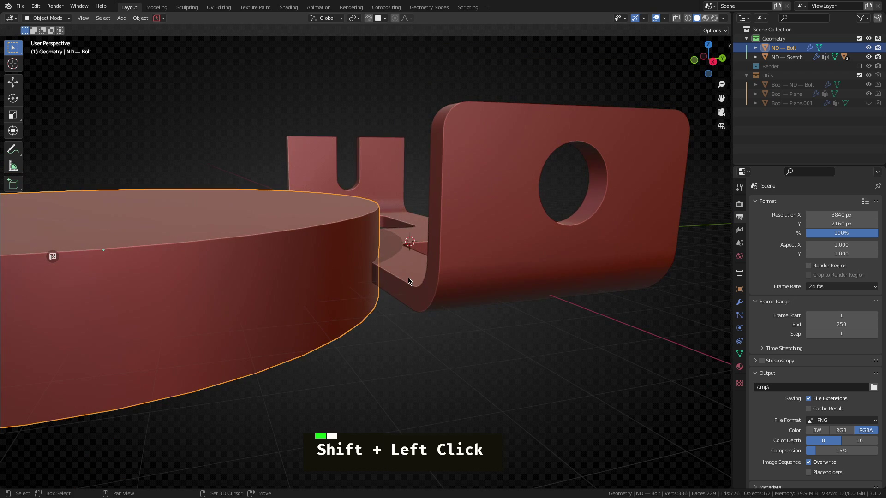
pyautogui.hotkey('shift', '2')
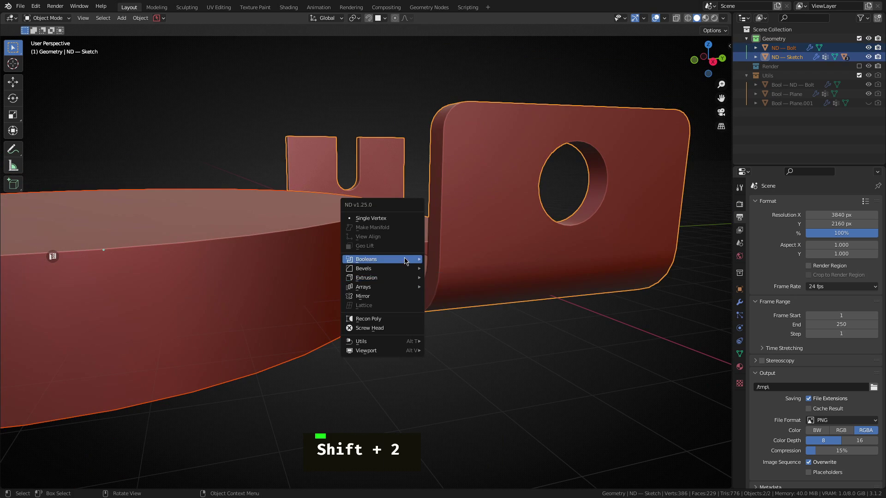
pyautogui.moveTo(415, 260)
pyautogui.click(455, 263)
pyautogui.moveTo(402, 277)
pyautogui.mouseDown(button='middle')
pyautogui.moveTo(435, 344)
pyautogui.moveTo(518, 278)
pyautogui.moveTo(522, 368)
pyautogui.moveTo(394, 291)
pyautogui.mouseUp(button='middle')
pyautogui.scroll(-3, 429, 335)
pyautogui.scroll(5, 382, 273)
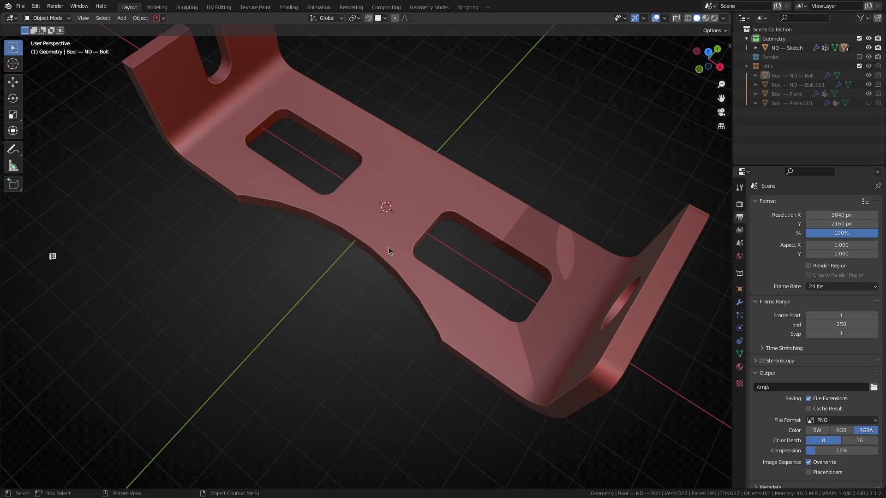
# Show the boolean utility objects around the bracket in the viewport
pyautogui.hotkey('alt', 'v')
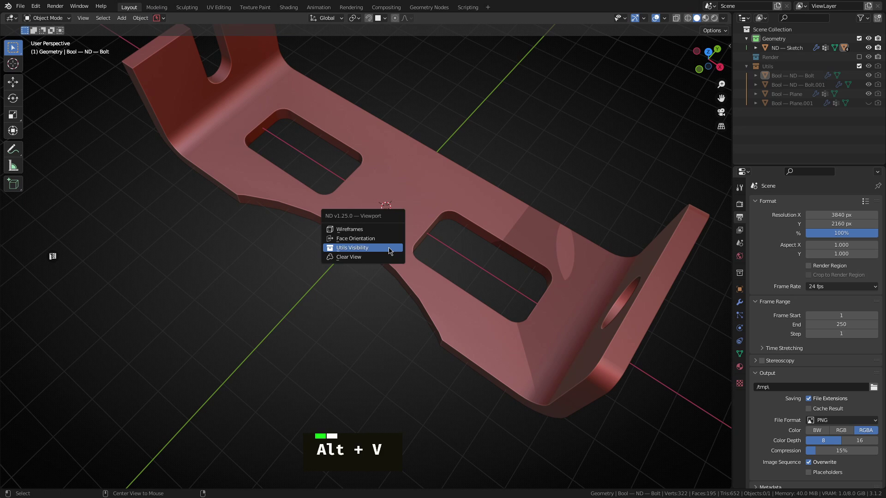
pyautogui.click(363, 251)
pyautogui.click(355, 224)
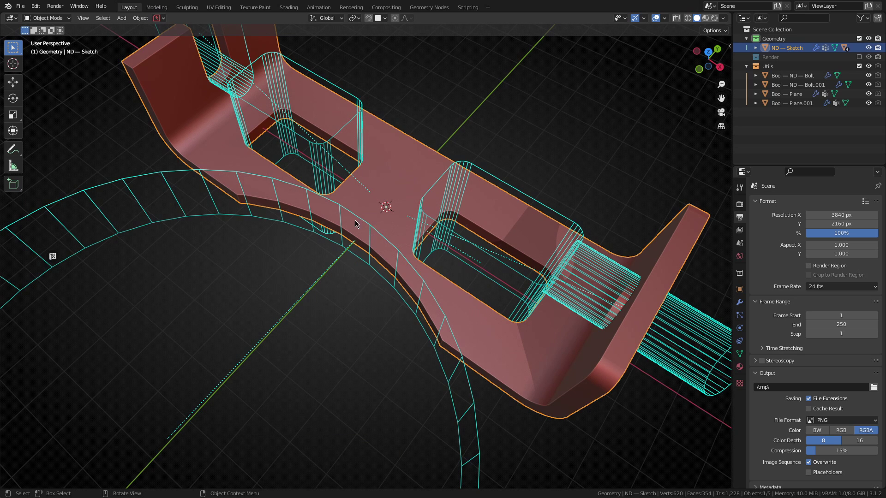
# Mirror the large circular bolt cutter across the bracket on the Y axis with Flipped set to Yes
pyautogui.doubleClick(372, 232)
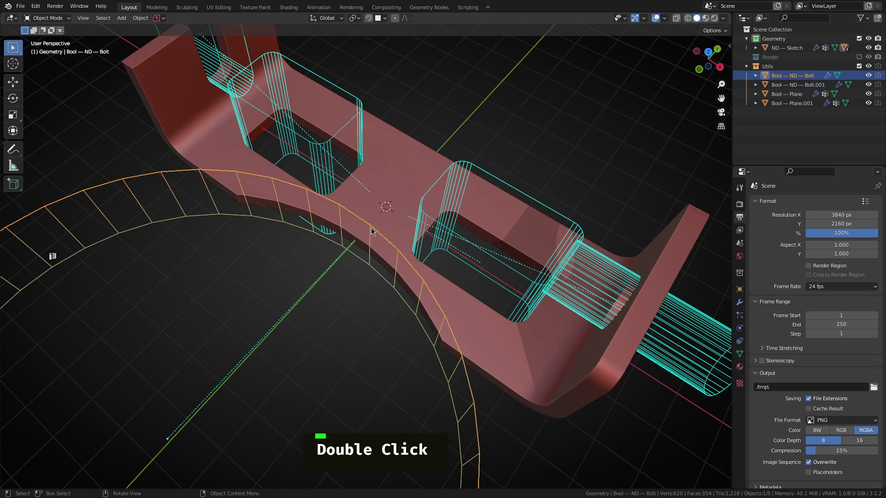
pyautogui.keyDown('shift'); pyautogui.click(389, 190); pyautogui.keyUp('shift')
pyautogui.hotkey('shift', '2')
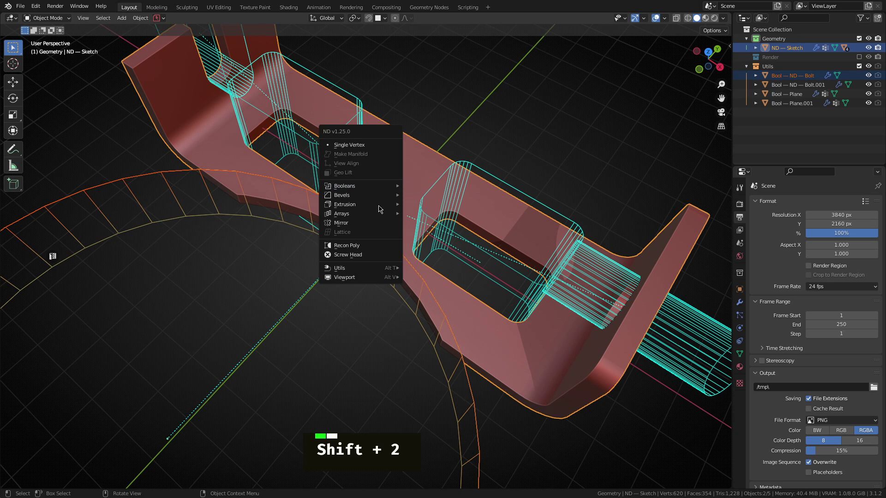
pyautogui.click(369, 225)
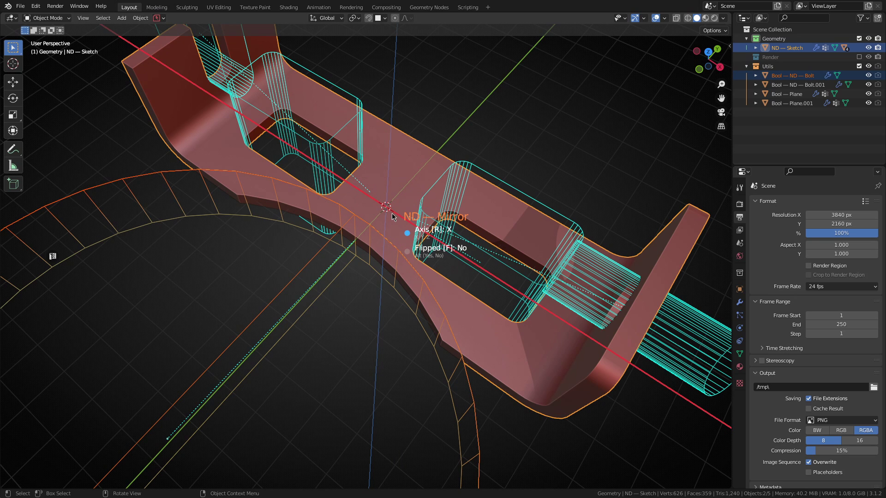
pyautogui.press('r')
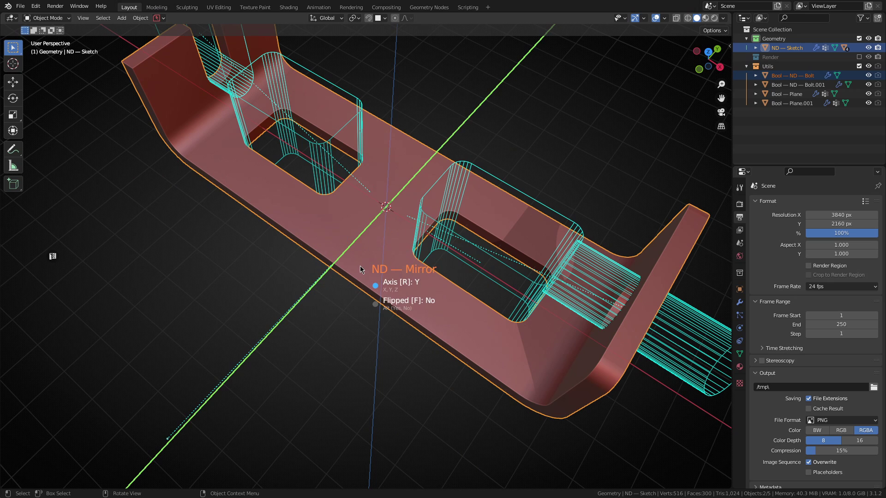
pyautogui.press('f')
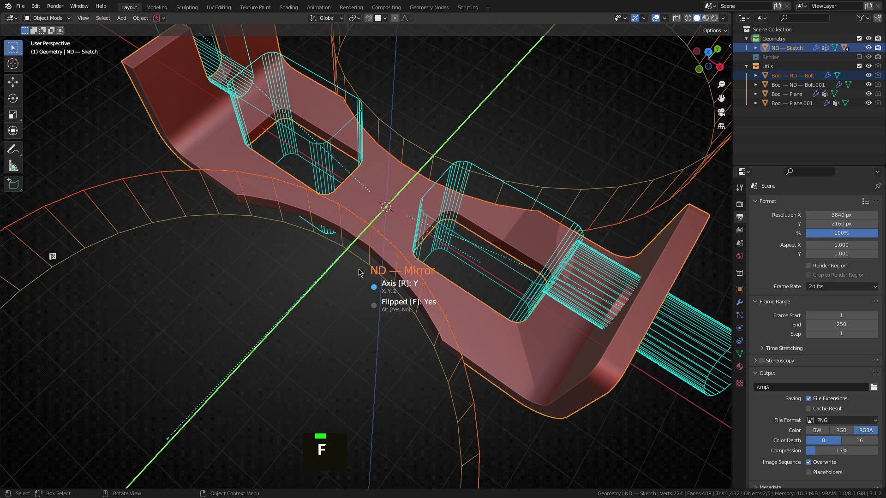
pyautogui.click(326, 300)
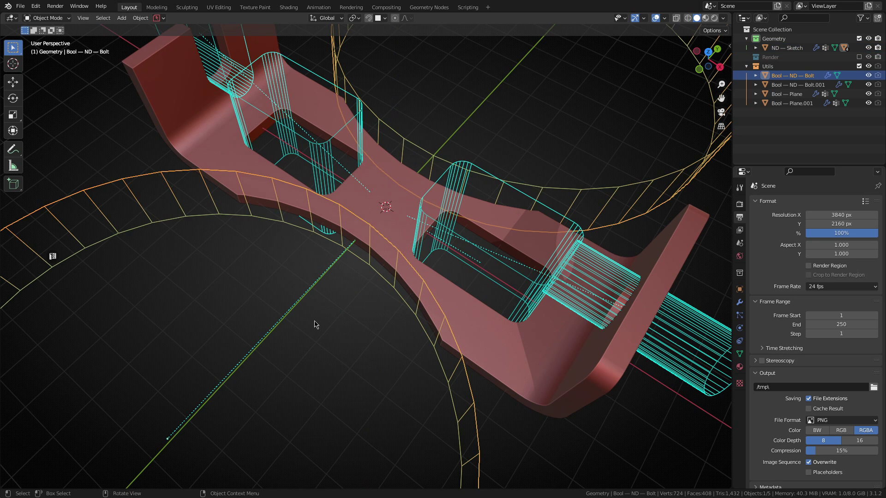
# Hide the utility objects and examine the curved cutouts on both long sides of the bracket
pyautogui.hotkey('alt', 'v')
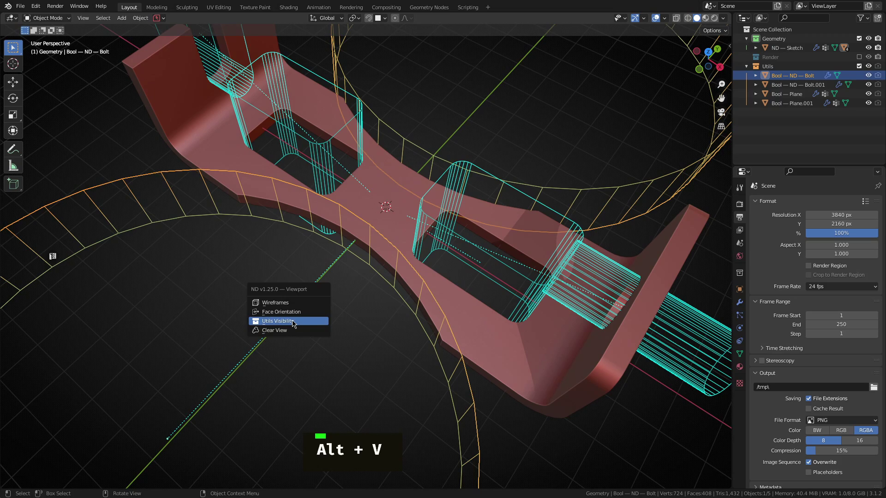
pyautogui.click(293, 322)
pyautogui.scroll(-4, 332, 280)
pyautogui.moveTo(322, 275); pyautogui.dragTo(448, 259, button='middle')
pyautogui.scroll(-2, 433, 299)
pyautogui.scroll(3, 350, 258)
pyautogui.scroll(3, 427, 195)
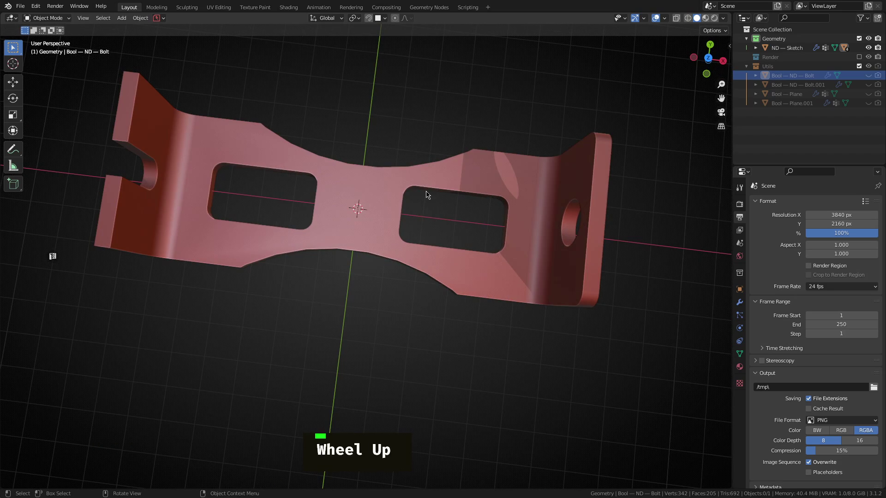
pyautogui.keyDown('shift'); pyautogui.moveTo(451, 230); pyautogui.dragTo(386, 224, button='middle'); pyautogui.keyUp('shift')
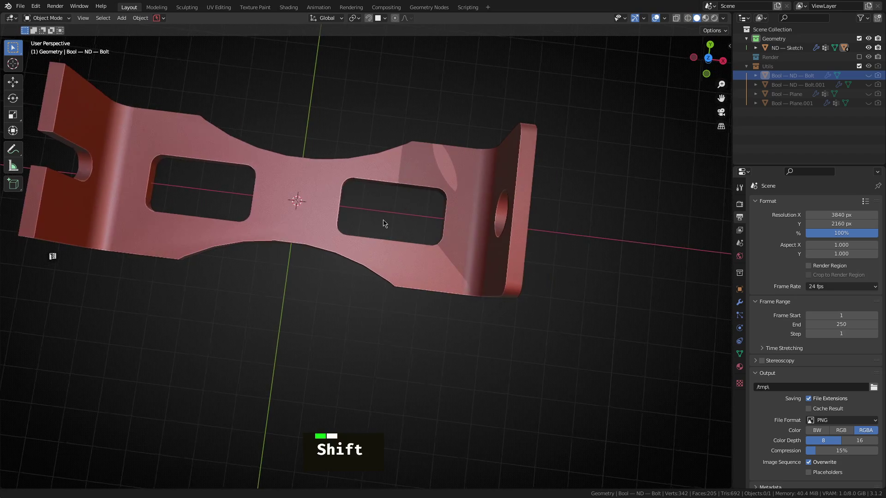
# Switch to the top orthographic view and show the boolean utility objects again
pyautogui.press('`')
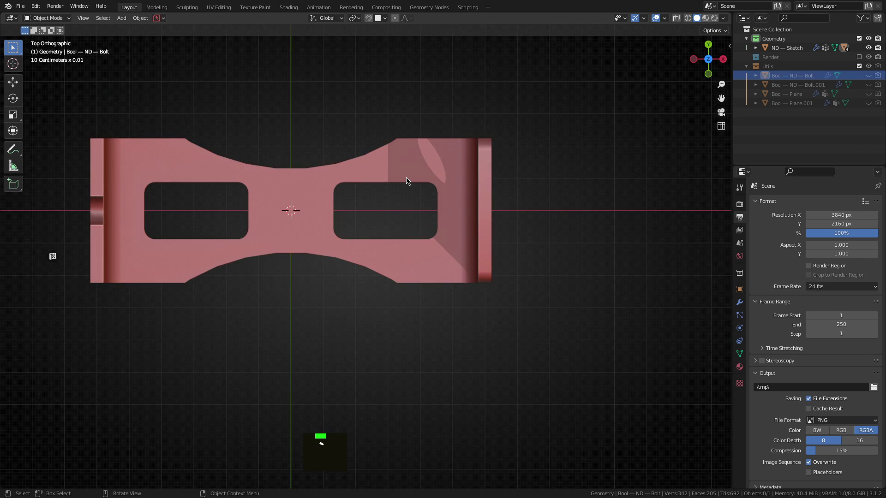
pyautogui.scroll(3, 407, 181)
pyautogui.hotkey('alt', 'v')
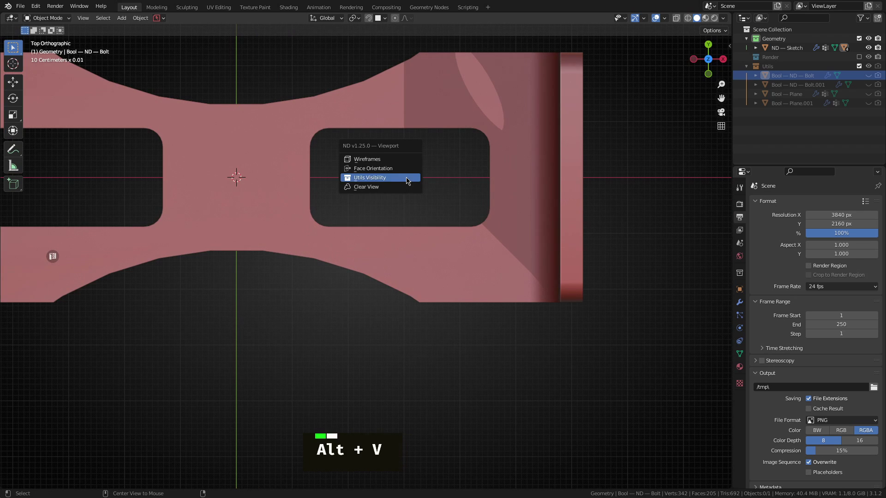
pyautogui.click(379, 180)
# Scale the whole rectangular slot cutter mesh down slightly in Edit Mode to shrink the mirrored slots
pyautogui.click(404, 144)
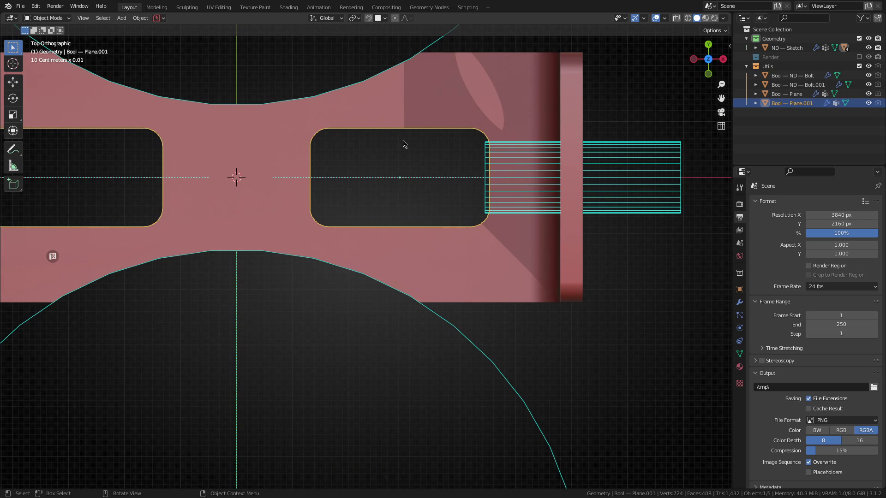
pyautogui.press('Tab')
pyautogui.press('1')
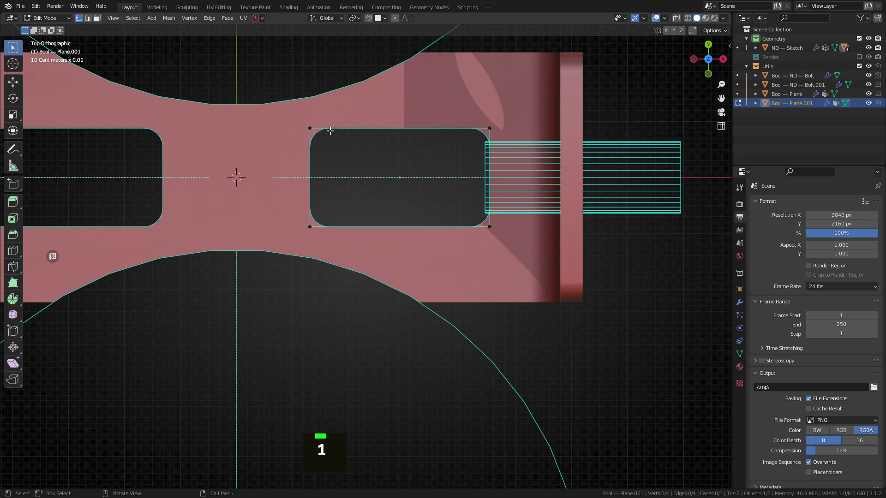
pyautogui.moveTo(301, 117); pyautogui.dragTo(511, 251)
pyautogui.press('s')
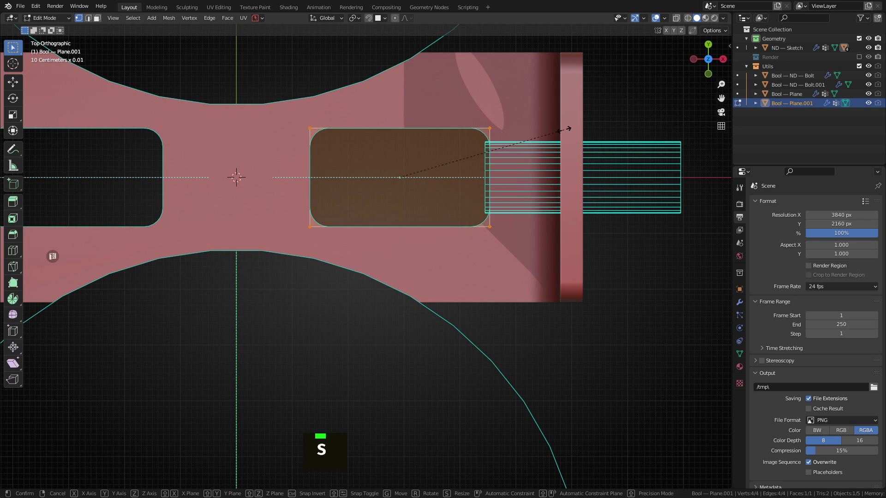
pyautogui.click(543, 142)
pyautogui.click(457, 245)
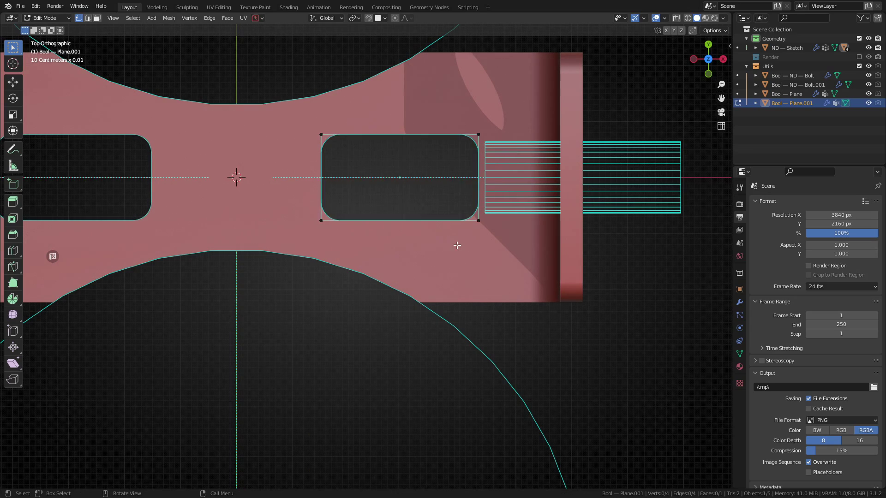
pyautogui.press('Escape')
# Hide the utility objects so only the bracket is displayed
pyautogui.moveTo(442, 261); pyautogui.dragTo(366, 188, button='middle')
pyautogui.scroll(-3, 365, 192)
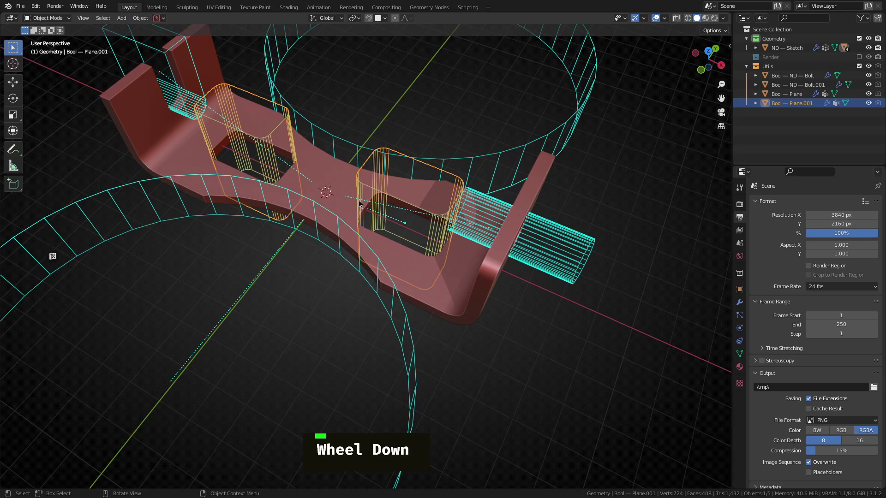
pyautogui.hotkey('alt', 'v')
pyautogui.click(309, 273)
pyautogui.scroll(-2, 310, 274)
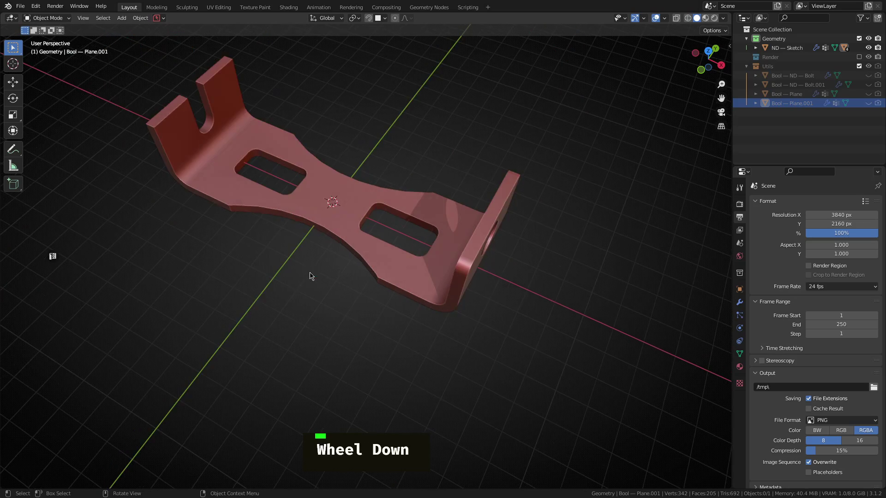
# Examine the bracket's slots, flanges and the faceting along the edge of the curved side cutouts
pyautogui.moveTo(311, 275); pyautogui.dragTo(387, 195, button='middle')
pyautogui.scroll(3, 352, 249)
pyautogui.moveTo(352, 249); pyautogui.dragTo(440, 264, button='middle')
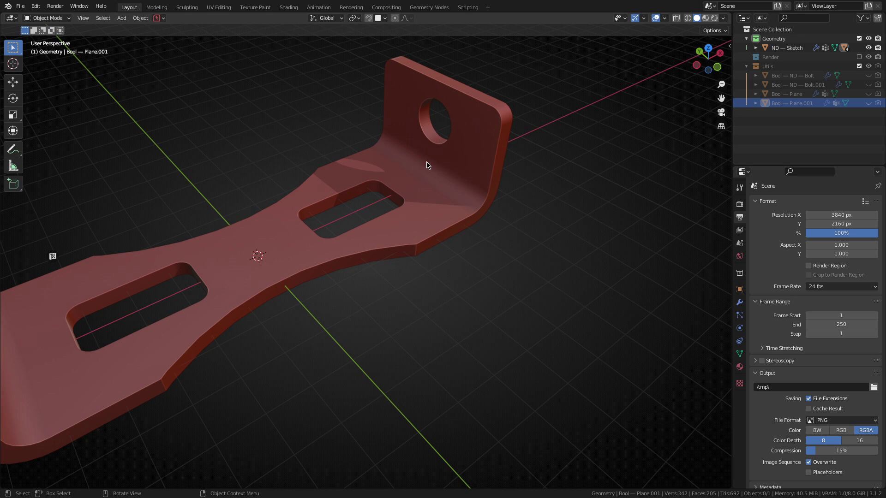
pyautogui.scroll(5, 435, 289)
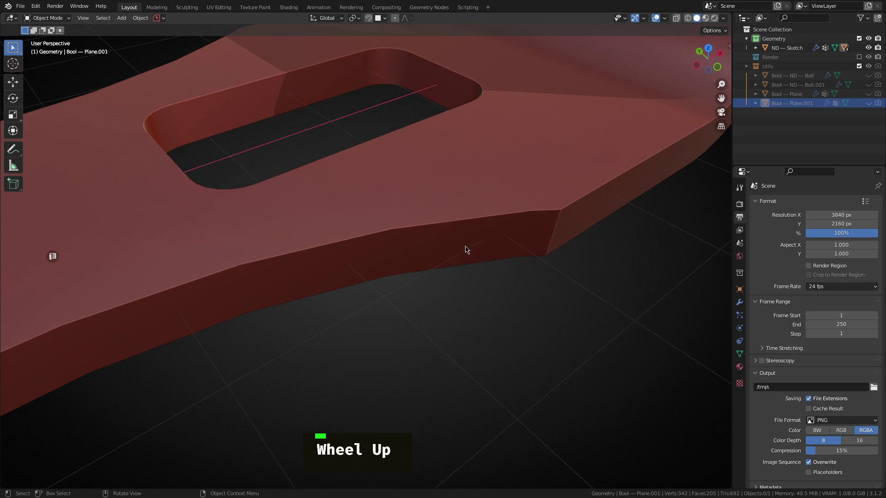
pyautogui.scroll(-3, 450, 233)
pyautogui.moveTo(438, 239); pyautogui.dragTo(364, 269, button='middle')
pyautogui.scroll(-1, 442, 203)
pyautogui.scroll(-2, 441, 206)
pyautogui.scroll(2, 440, 170)
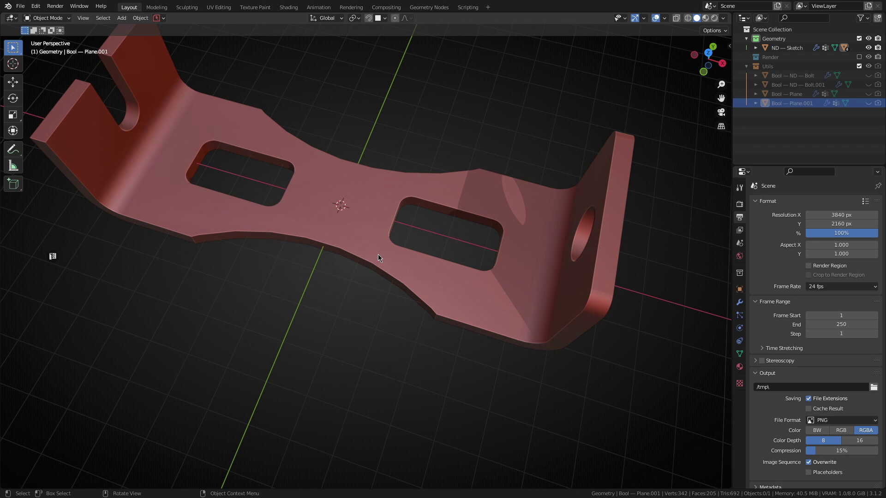
# Turn on the wireframe display and examine the edge flow around the round hole in the end flange
pyautogui.hotkey('alt', 'v')
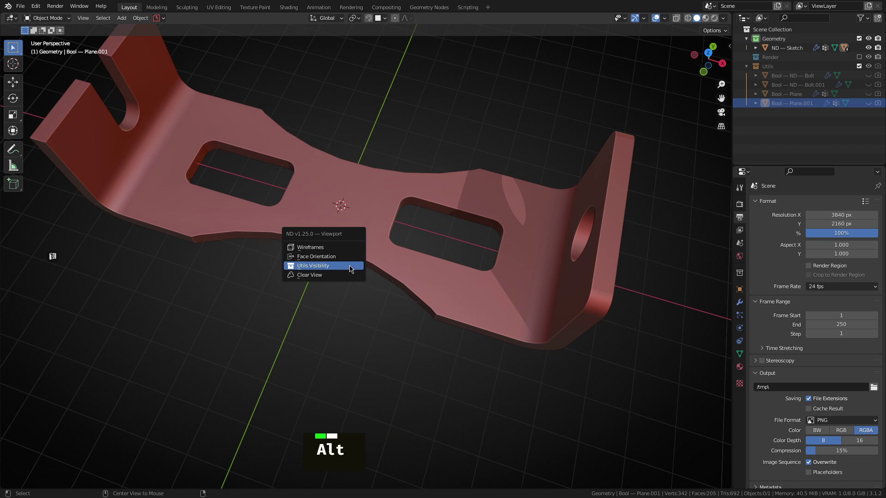
pyautogui.click(316, 252)
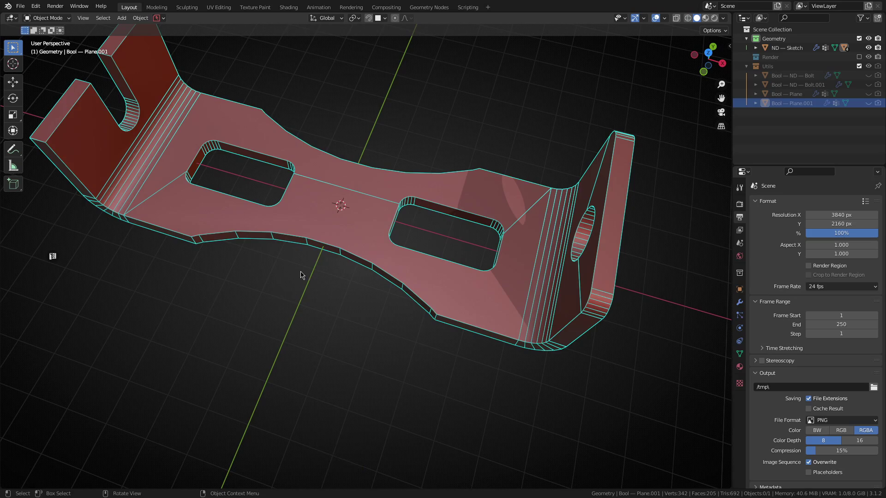
pyautogui.moveTo(300, 275); pyautogui.dragTo(208, 137, button='middle')
pyautogui.scroll(2, 461, 188)
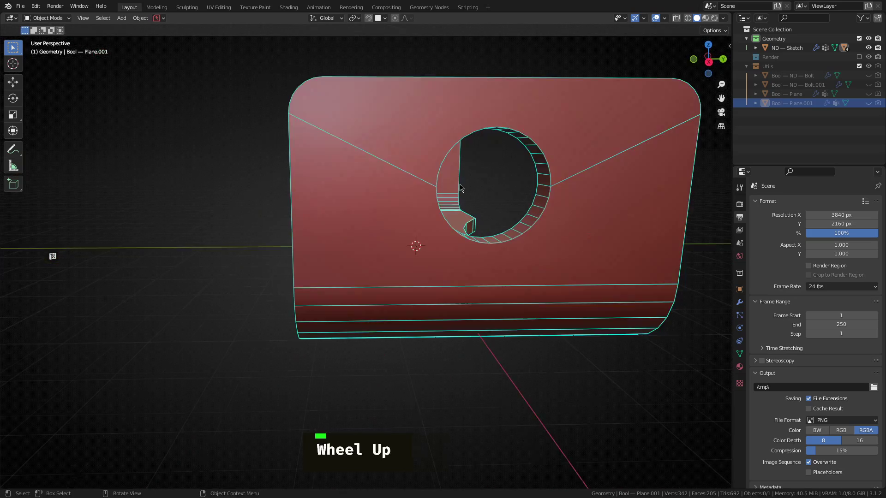
pyautogui.moveTo(447, 194)
pyautogui.keyDown('shift'); pyautogui.mouseDown(button='middle')
pyautogui.moveTo(386, 205)
pyautogui.moveTo(459, 203)
pyautogui.mouseUp(button='middle'); pyautogui.keyUp('shift')
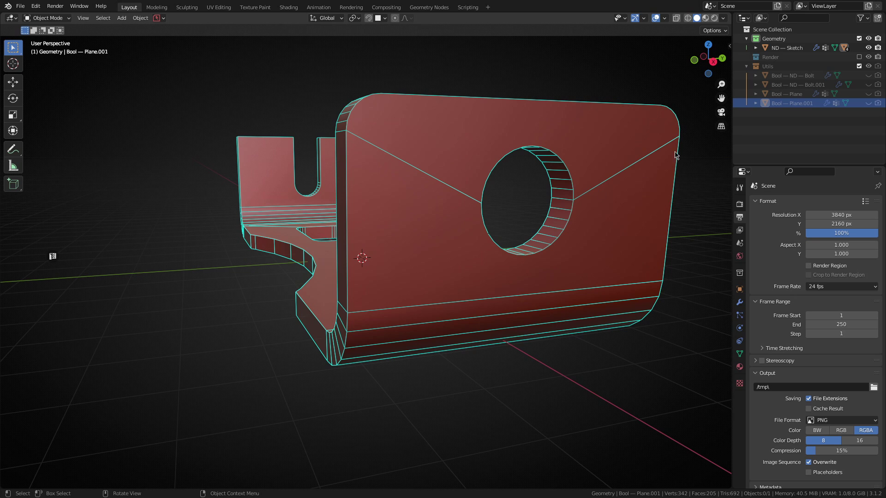
pyautogui.moveTo(571, 203); pyautogui.dragTo(408, 196, button='middle')
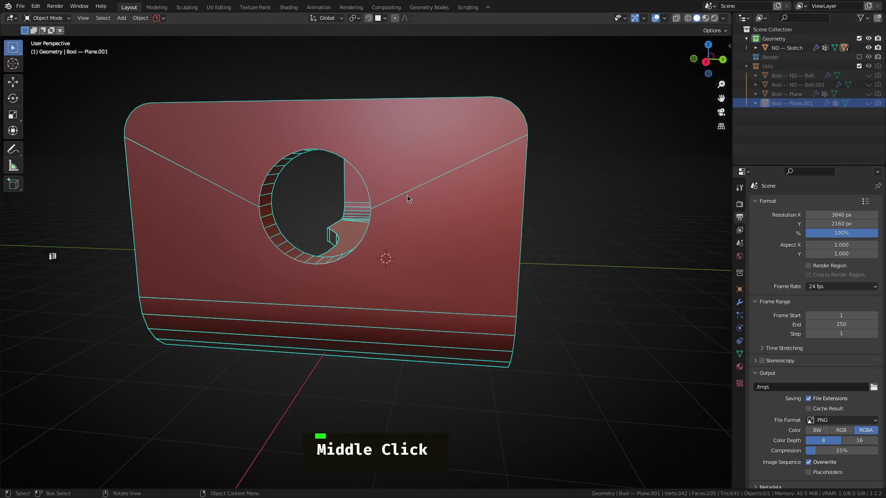
pyautogui.scroll(2, 337, 210)
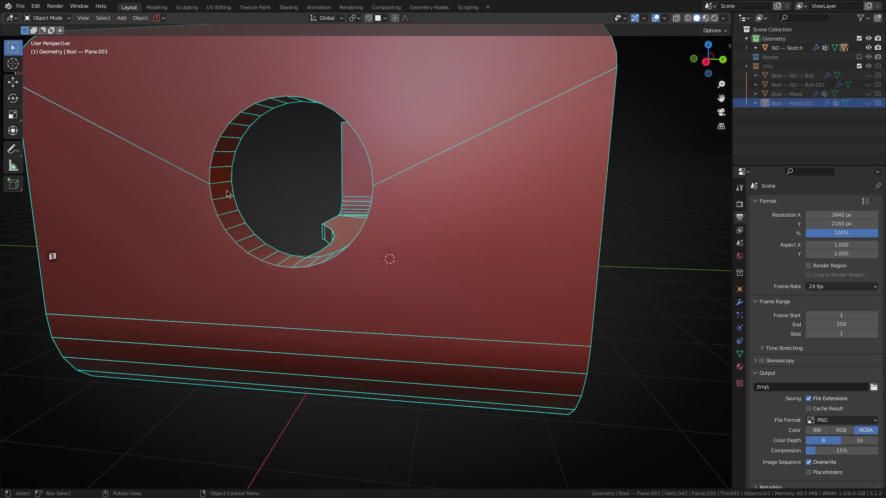
pyautogui.moveTo(278, 204); pyautogui.dragTo(323, 208, button='middle')
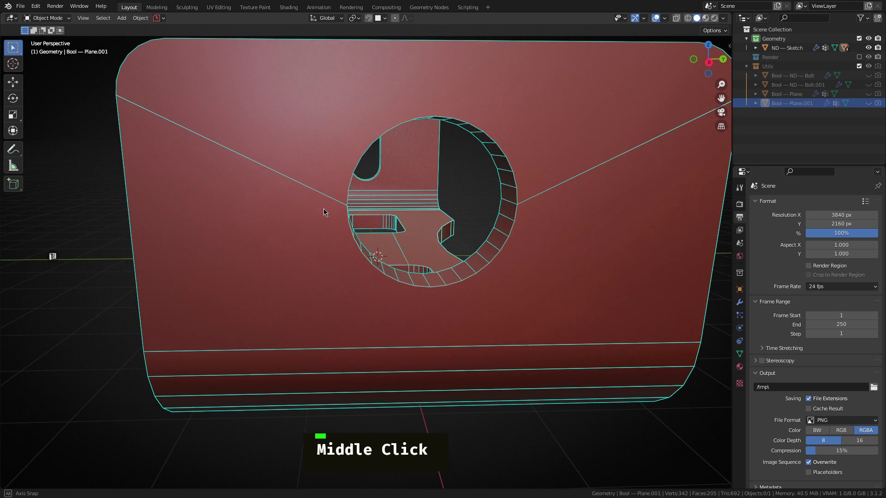
pyautogui.scroll(-3, 371, 200)
pyautogui.scroll(-2, 371, 202)
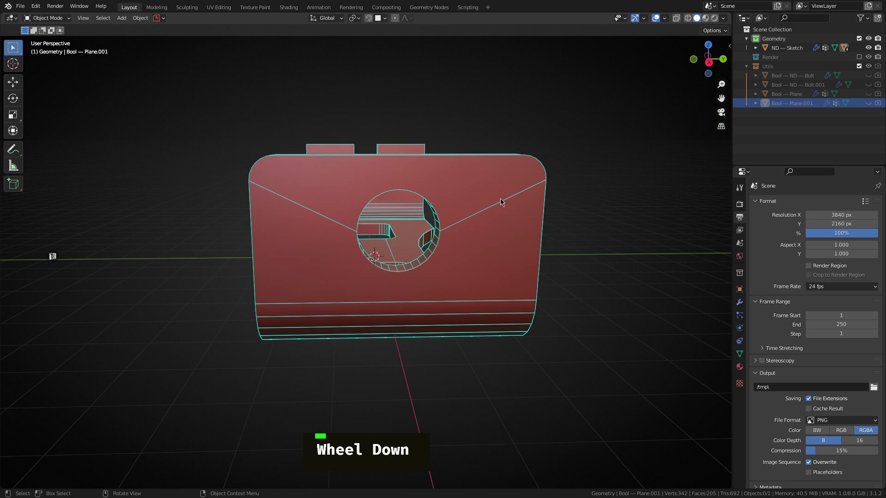
pyautogui.scroll(2, 503, 201)
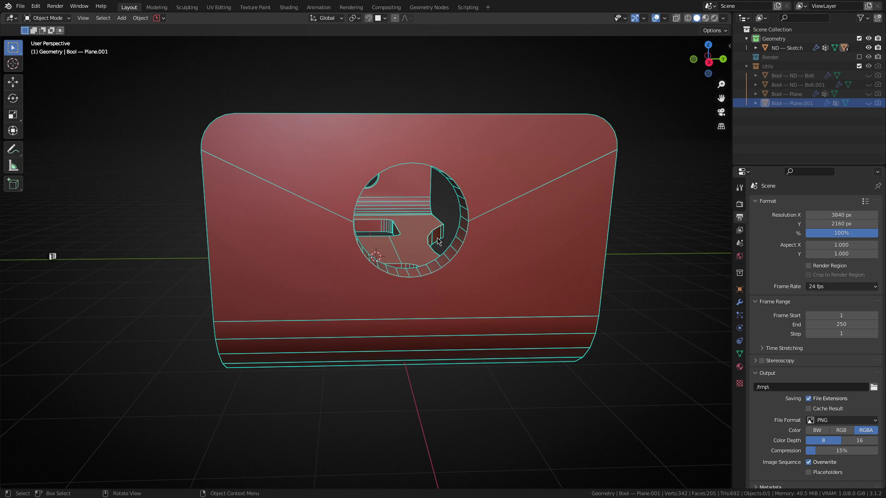
pyautogui.moveTo(437, 238); pyautogui.dragTo(392, 226, button='middle')
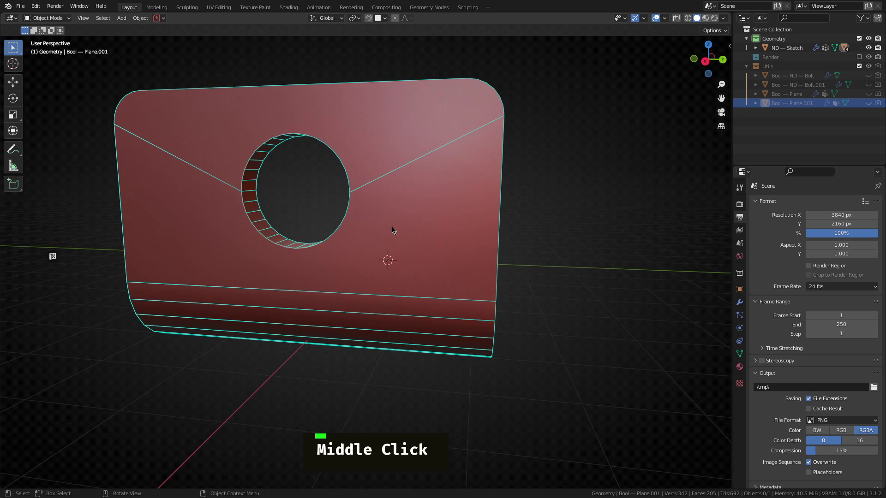
pyautogui.scroll(3, 355, 172)
pyautogui.keyDown('shift'); pyautogui.moveTo(354, 175); pyautogui.dragTo(346, 233, button='middle'); pyautogui.keyUp('shift')
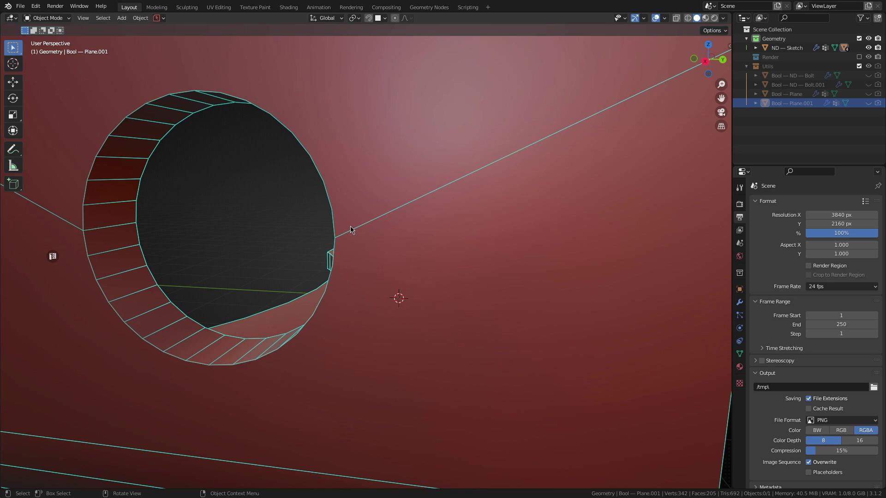
pyautogui.scroll(-5, 351, 229)
pyautogui.moveTo(294, 241); pyautogui.dragTo(429, 249, button='middle')
# Turn off the wireframe display and switch to the right orthographic view of the holed flange
pyautogui.hotkey('alt', 'v')
pyautogui.click(339, 274)
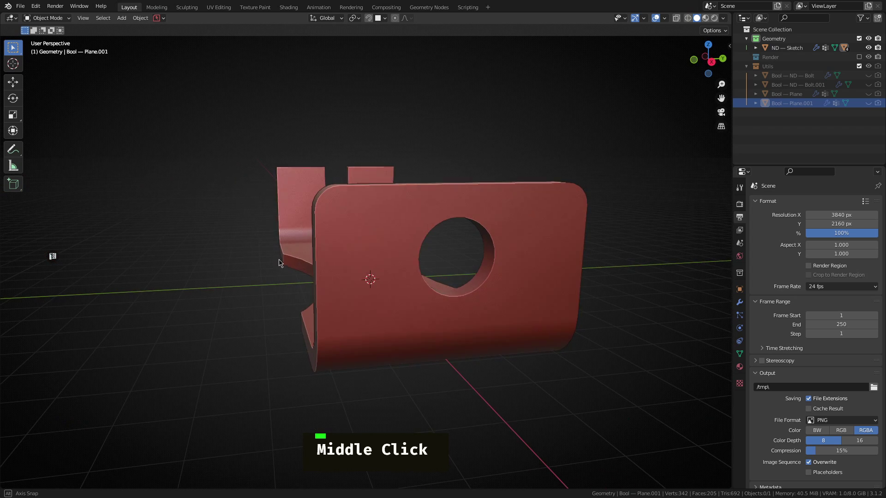
pyautogui.press('`')
pyautogui.click(412, 252)
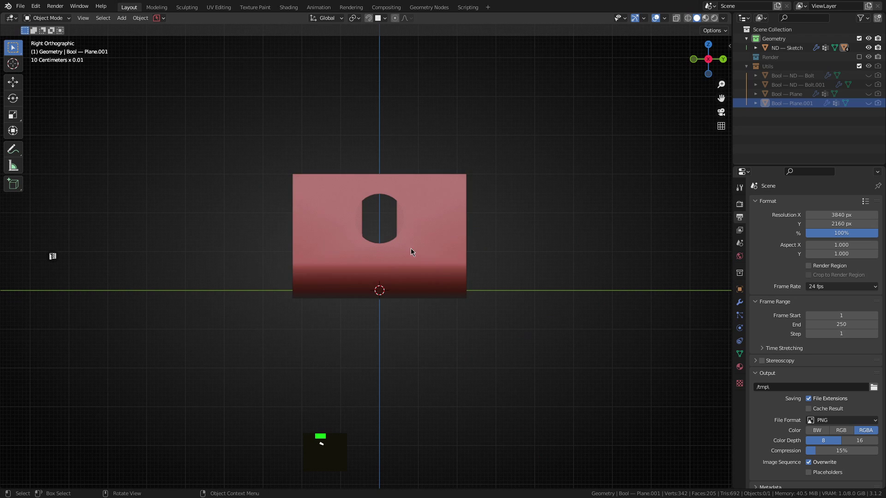
# Place the 3D cursor near the flange's upper left corner, beside the large central hole
pyautogui.scroll(3, 407, 248)
pyautogui.keyDown('shift'); pyautogui.moveTo(406, 248); pyautogui.dragTo(396, 287, button='middle'); pyautogui.keyUp('shift')
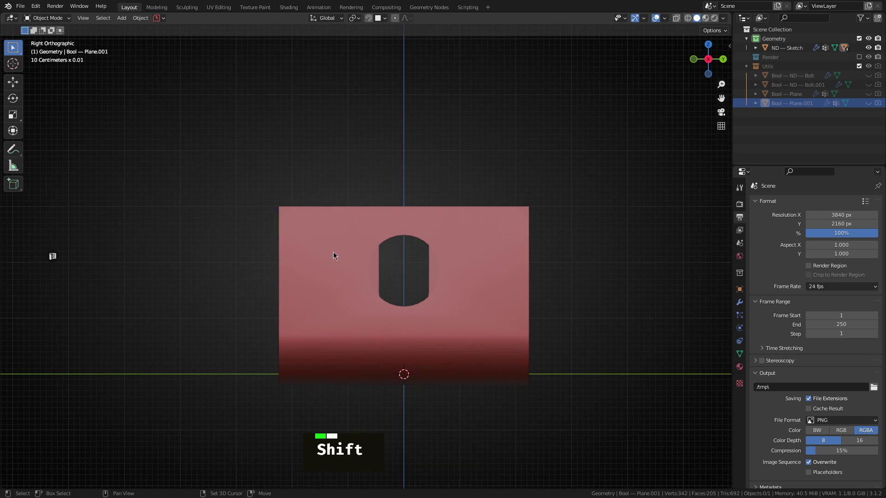
pyautogui.press('shift')
pyautogui.keyDown('shift'); pyautogui.rightClick(319, 237); pyautogui.keyUp('shift')
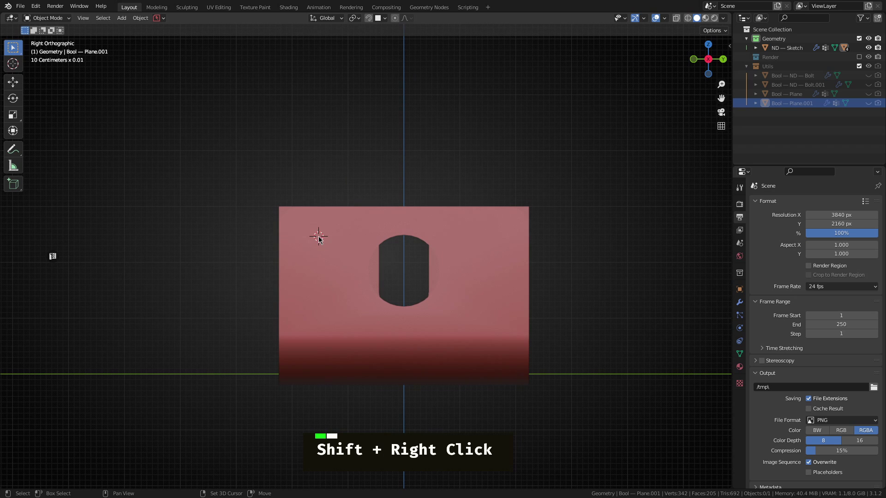
# Add a Recon Poly circle at the 3D cursor with a radius of about 5, 18 segments and inner radius 0
pyautogui.scroll(3, 320, 233)
pyautogui.keyDown('shift'); pyautogui.moveTo(322, 229); pyautogui.dragTo(344, 237, button='middle'); pyautogui.keyUp('shift')
pyautogui.hotkey('shift', '2')
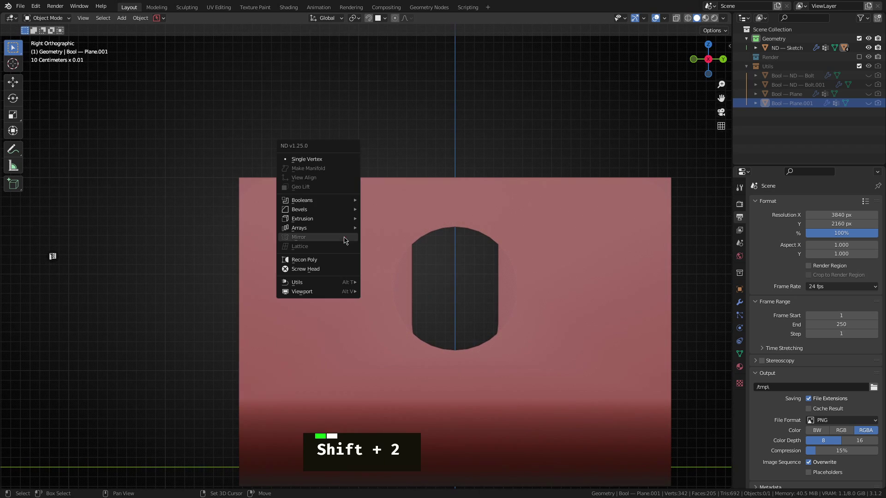
pyautogui.click(336, 261)
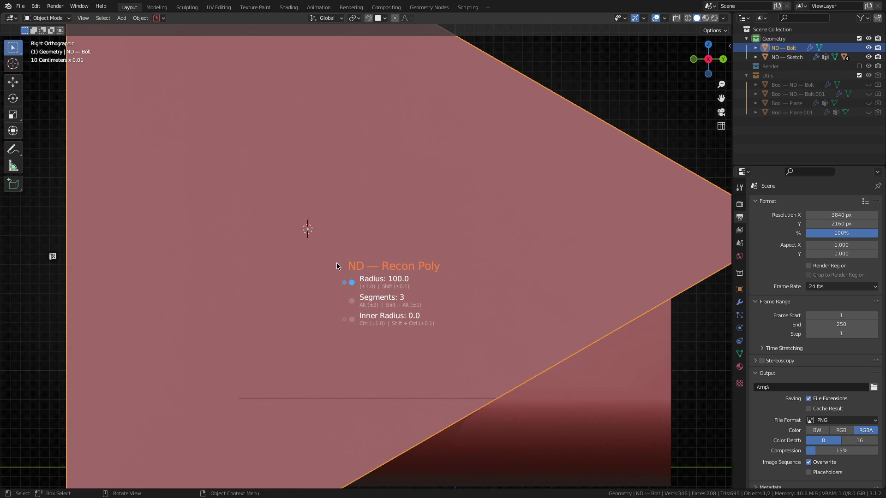
pyautogui.keyDown('shift'); pyautogui.scroll(-5, 336, 267); pyautogui.keyUp('shift')
pyautogui.scroll(-20, 337, 264)
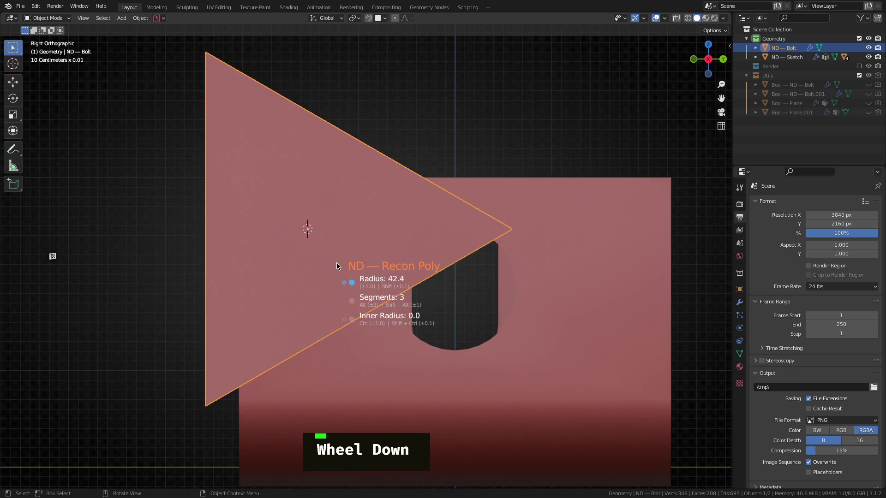
pyautogui.scroll(-2, 336, 266)
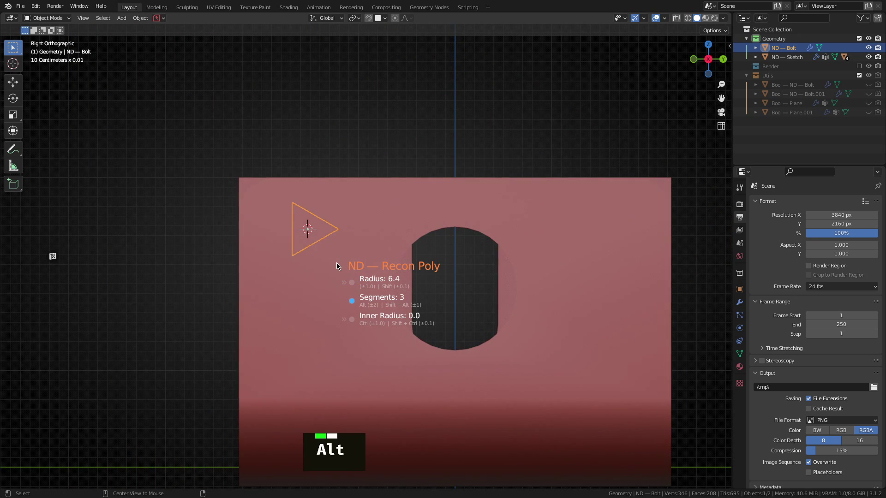
pyautogui.keyDown('alt'); pyautogui.scroll(6, 336, 266); pyautogui.keyUp('alt')
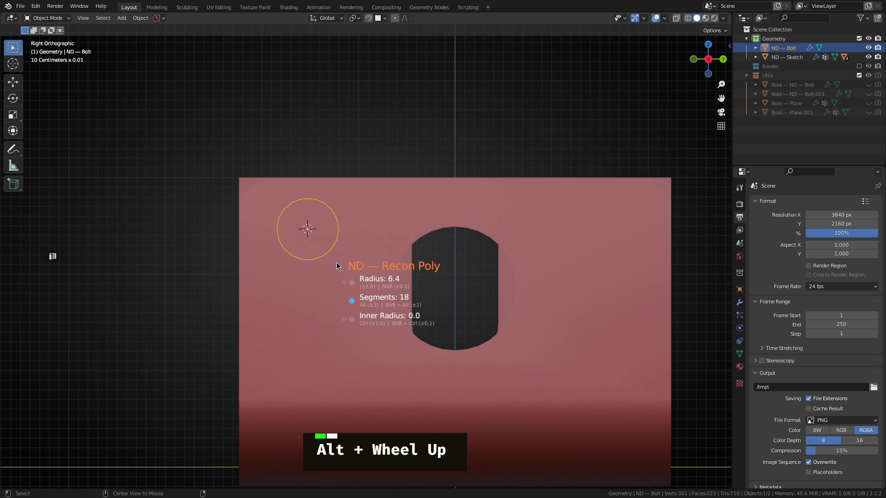
pyautogui.keyDown('shift'); pyautogui.scroll(-2, 337, 266); pyautogui.keyUp('shift')
pyautogui.keyDown('shift'); pyautogui.scroll(-4, 336, 266); pyautogui.keyUp('shift')
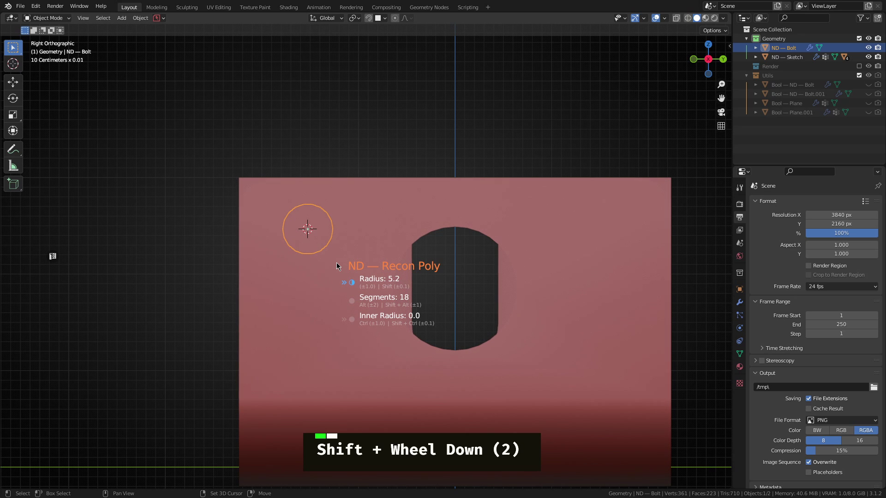
pyautogui.click(337, 262)
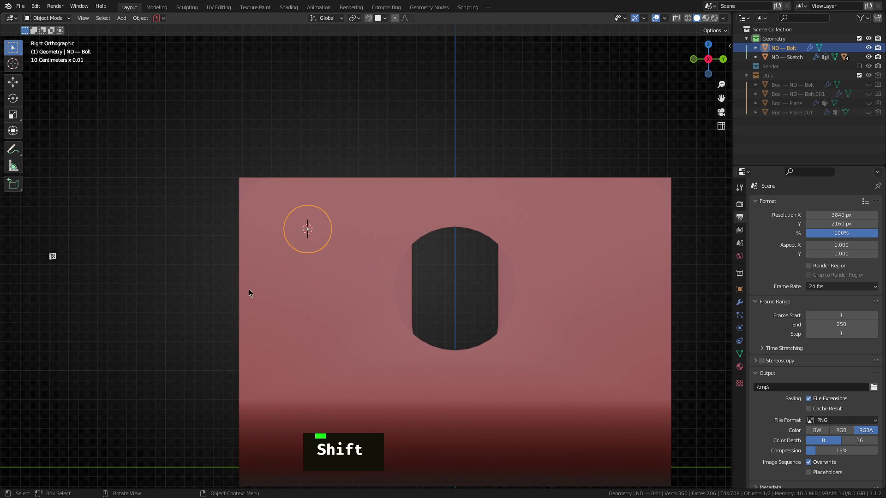
# Snap the 3D cursor back to the world origin
pyautogui.moveTo(247, 292); pyautogui.dragTo(320, 286, button='middle')
pyautogui.scroll(-3, 320, 286)
pyautogui.keyDown('shift'); pyautogui.moveTo(374, 288); pyautogui.dragTo(393, 272, button='middle'); pyautogui.keyUp('shift')
pyautogui.scroll(5, 396, 325)
pyautogui.hotkey('shift', 's')
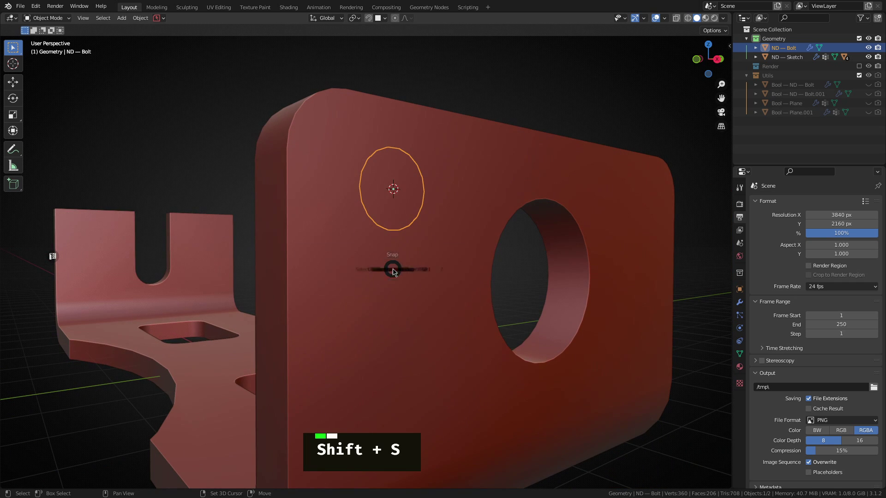
pyautogui.click(339, 303)
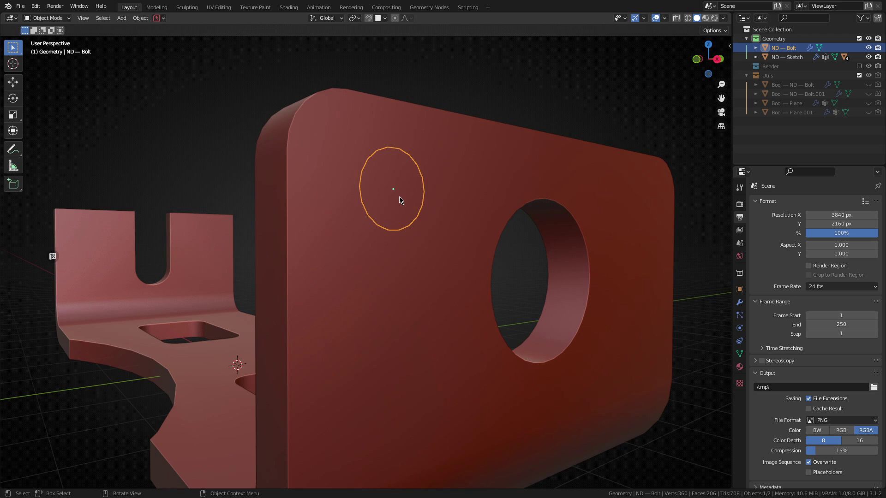
# Solidify the circle into a cylinder that passes through both sides of the flange
pyautogui.scroll(-2, 399, 199)
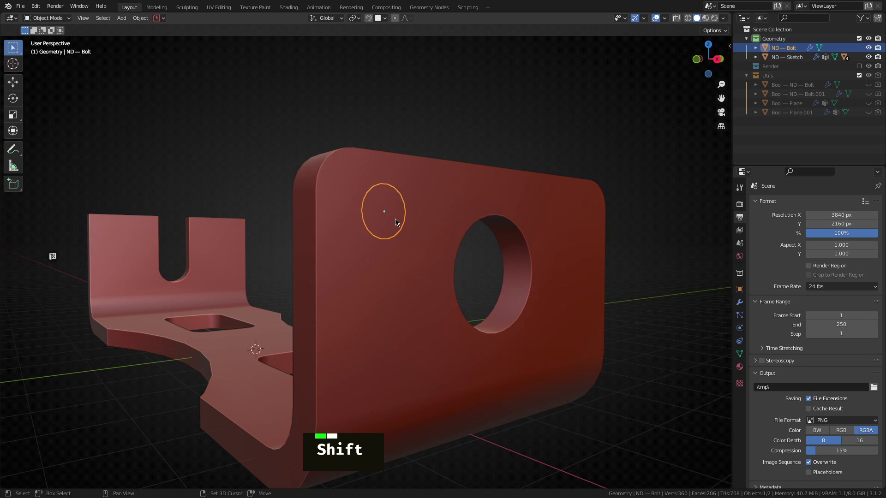
pyautogui.hotkey('shift', '2')
pyautogui.moveTo(388, 182)
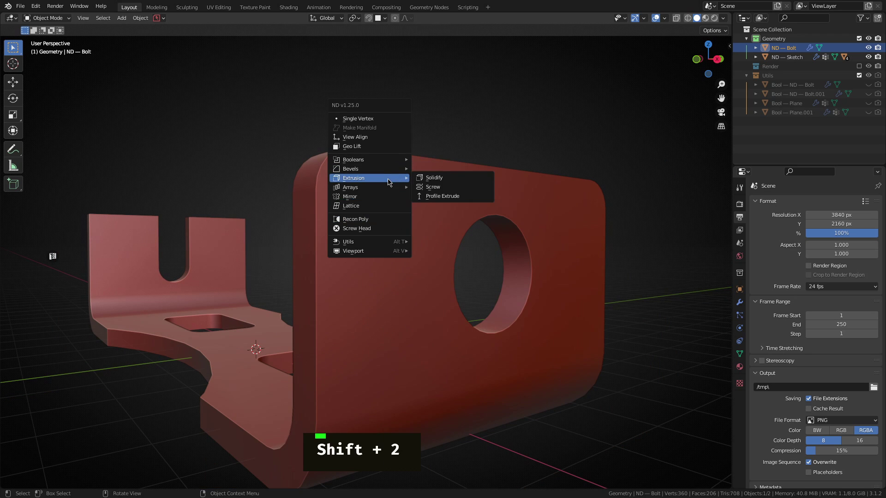
pyautogui.click(425, 178)
pyautogui.click(425, 178)
pyautogui.moveTo(425, 178); pyautogui.dragTo(334, 236, button='middle')
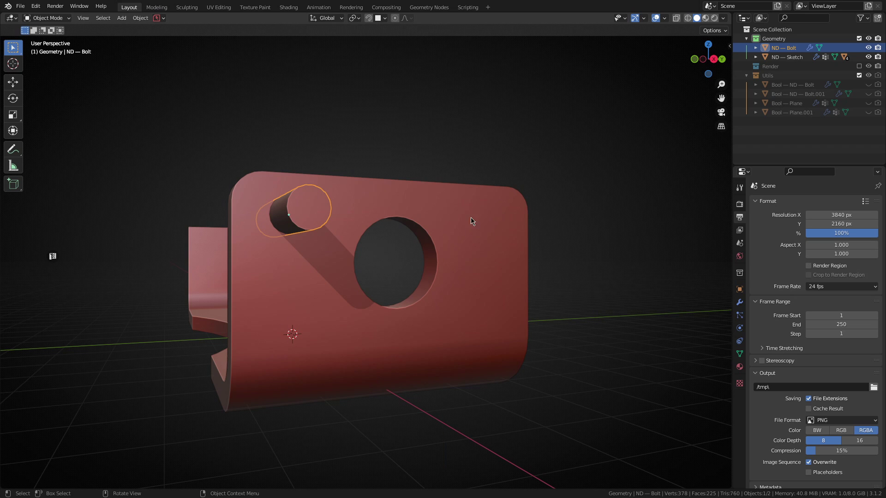
pyautogui.moveTo(294, 264); pyautogui.dragTo(339, 254, button='middle')
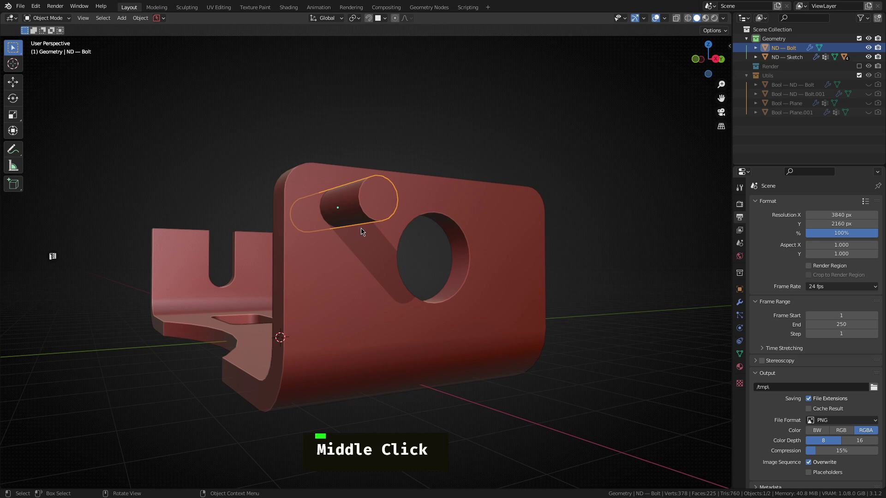
# Array the cylinder along its Y axis with a count of 2, offsetting the copy downward to just above the flange's bend
pyautogui.hotkey('shift', '2')
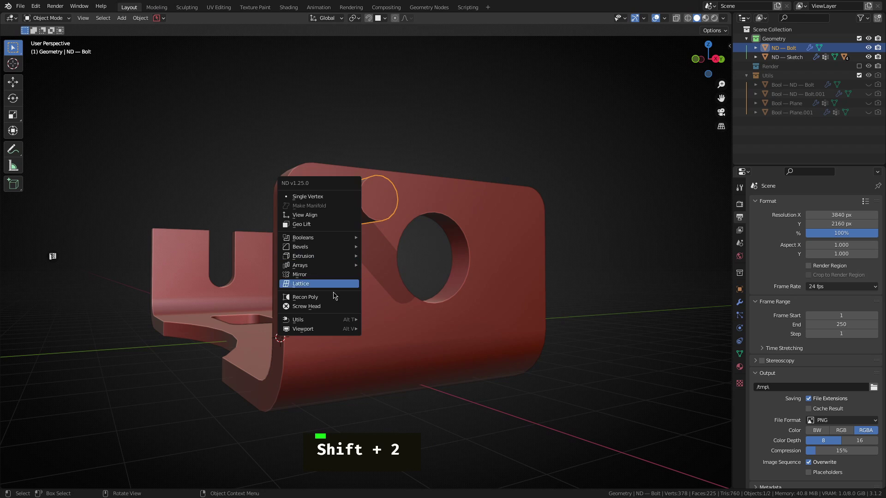
pyautogui.moveTo(349, 266)
pyautogui.click(384, 265)
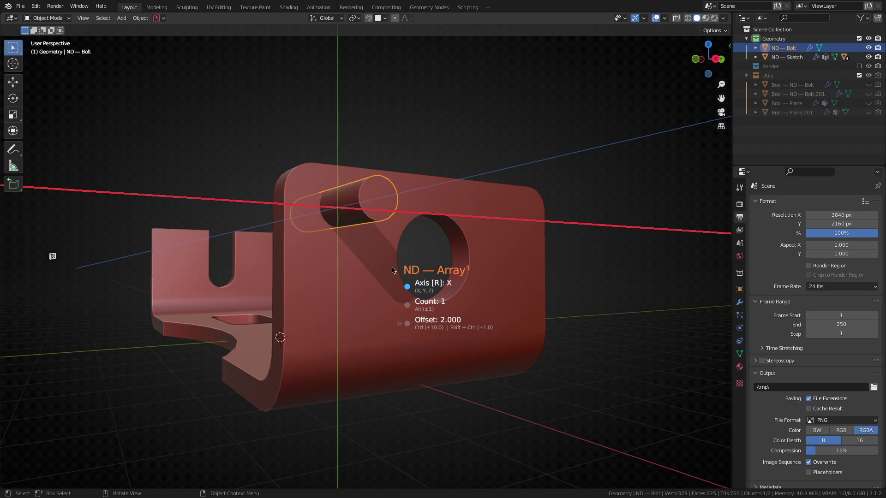
pyautogui.press('r')
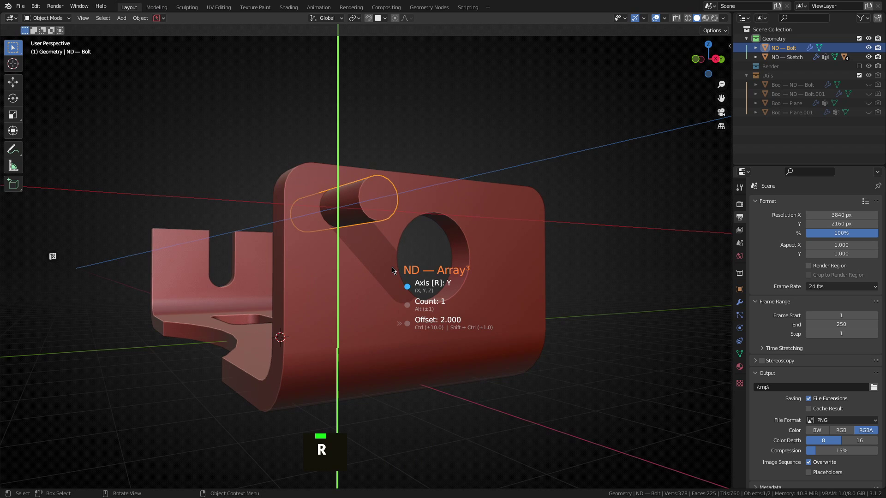
pyautogui.press('alt')
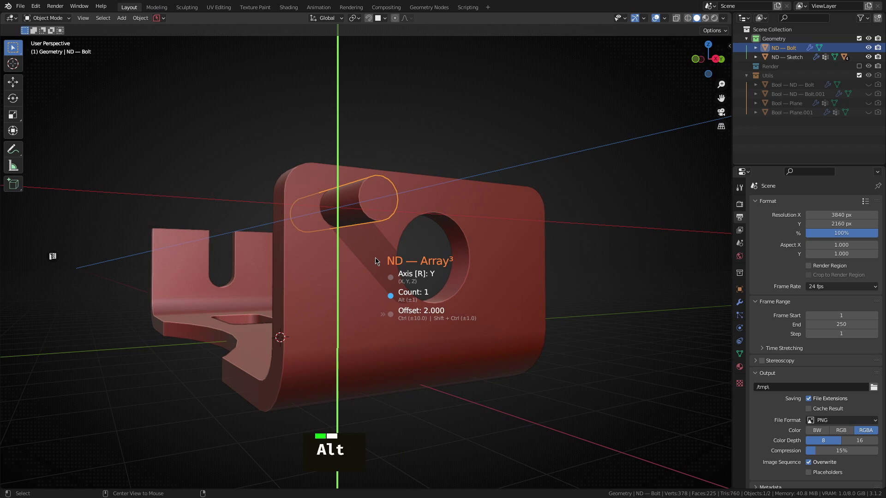
pyautogui.keyDown('alt'); pyautogui.scroll(1, 376, 262); pyautogui.keyUp('alt')
pyautogui.press('ctrl')
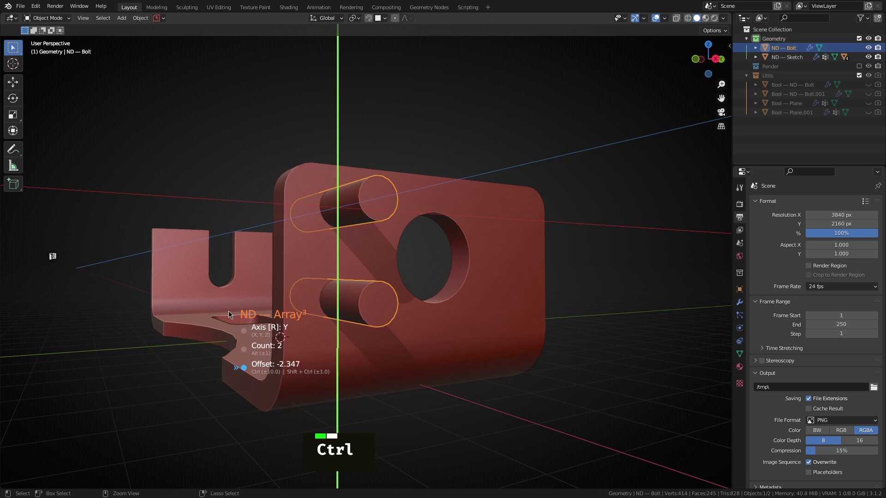
pyautogui.keyDown('ctrl'); pyautogui.click(168, 324); pyautogui.keyUp('ctrl')
# Mirror the two cylinders across the bracket on the Y axis with Flipped set to Yes
pyautogui.moveTo(181, 325); pyautogui.dragTo(300, 322, button='middle')
pyautogui.keyDown('shift'); pyautogui.click(403, 210); pyautogui.keyUp('shift')
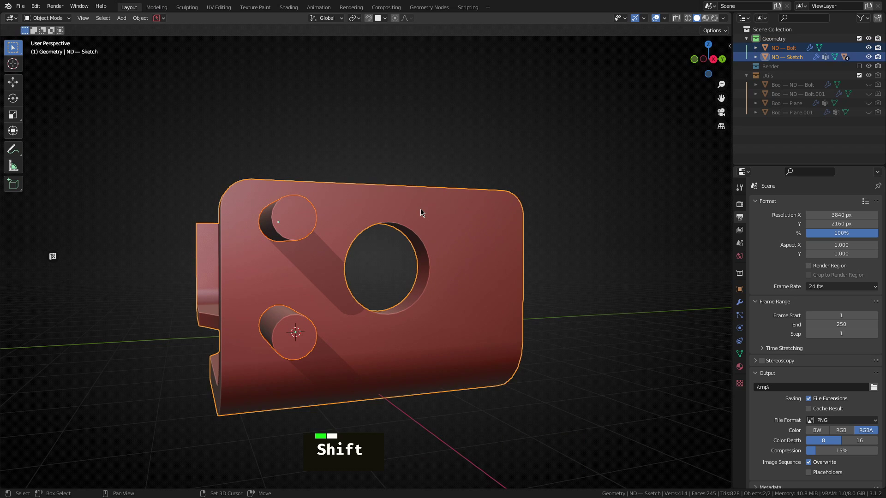
pyautogui.hotkey('shift', '2')
pyautogui.moveTo(421, 211)
pyautogui.click(397, 218)
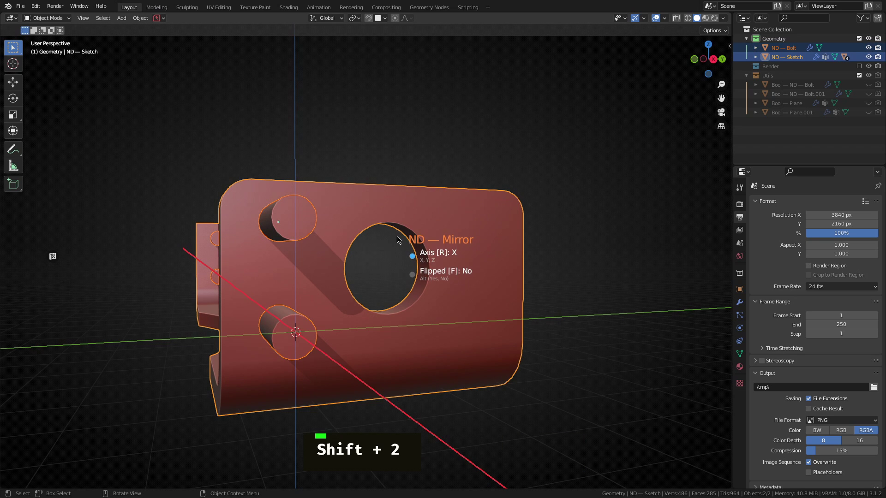
pyautogui.press('r')
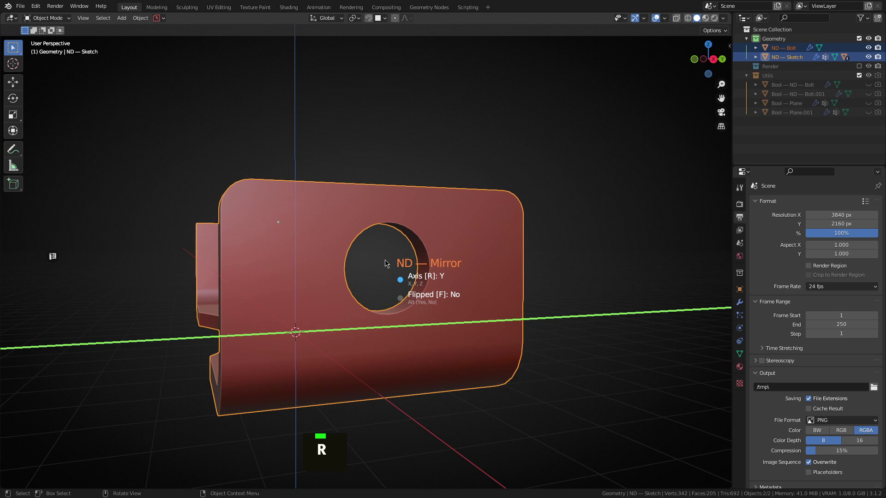
pyautogui.press('f')
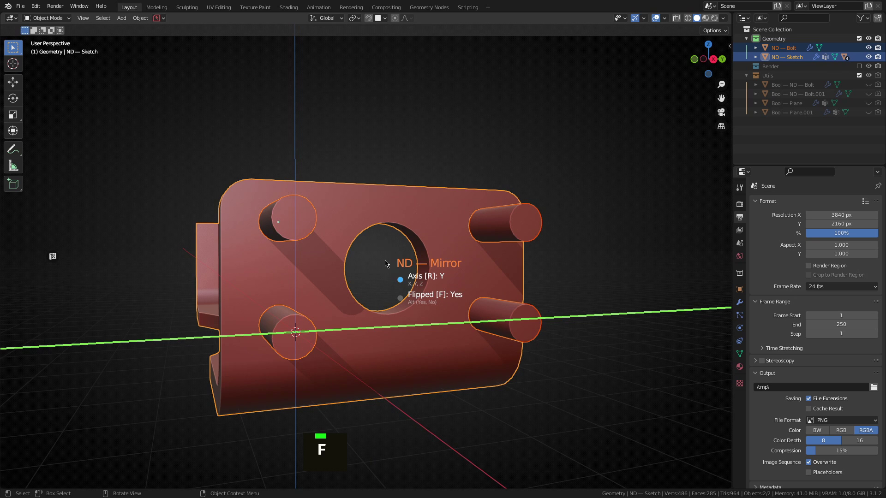
pyautogui.click(386, 264)
# Cut the four cylinders out of the bracket with a boolean difference to make the flange's corner holes
pyautogui.moveTo(447, 296); pyautogui.dragTo(408, 214, button='middle')
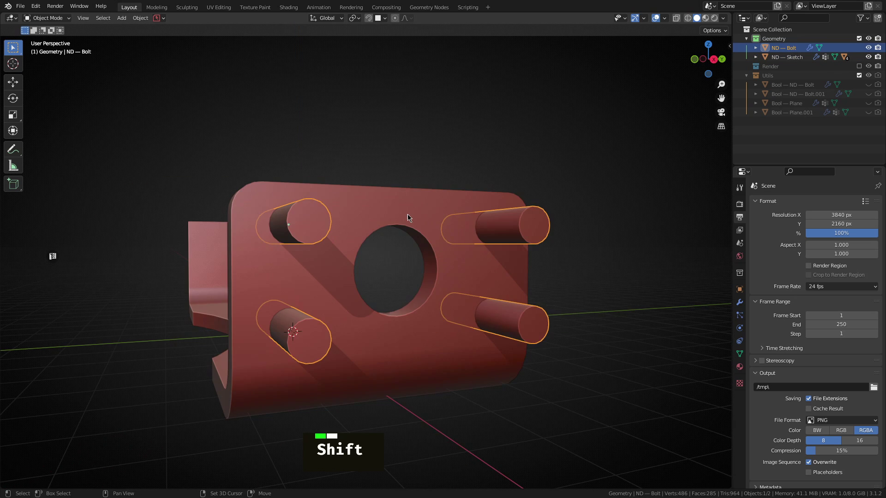
pyautogui.keyDown('shift'); pyautogui.click(408, 214); pyautogui.keyUp('shift')
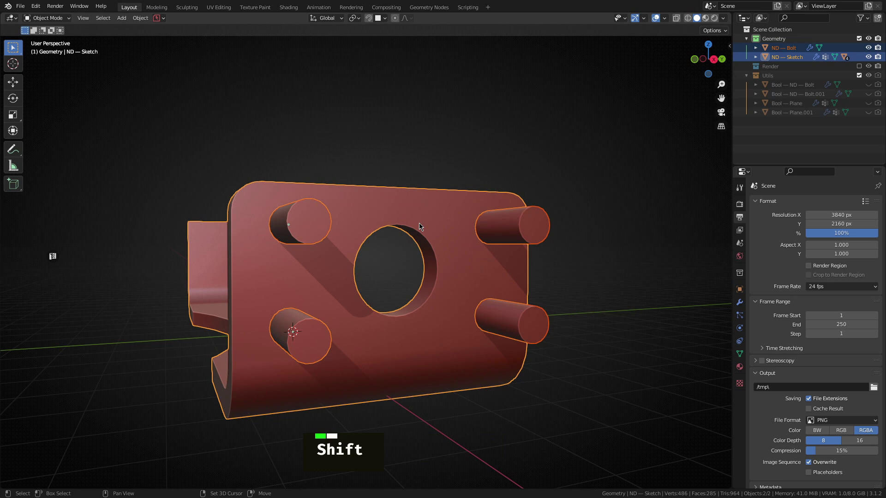
pyautogui.hotkey('shift', '2')
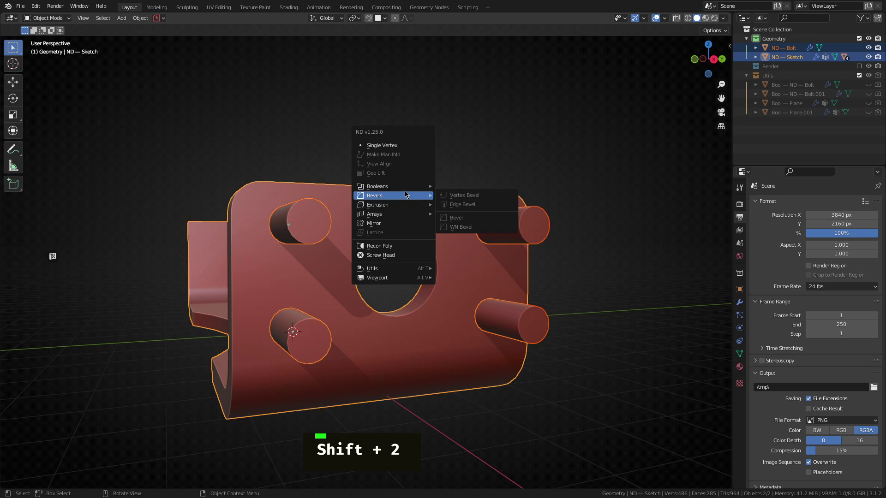
pyautogui.moveTo(398, 189)
pyautogui.click(464, 186)
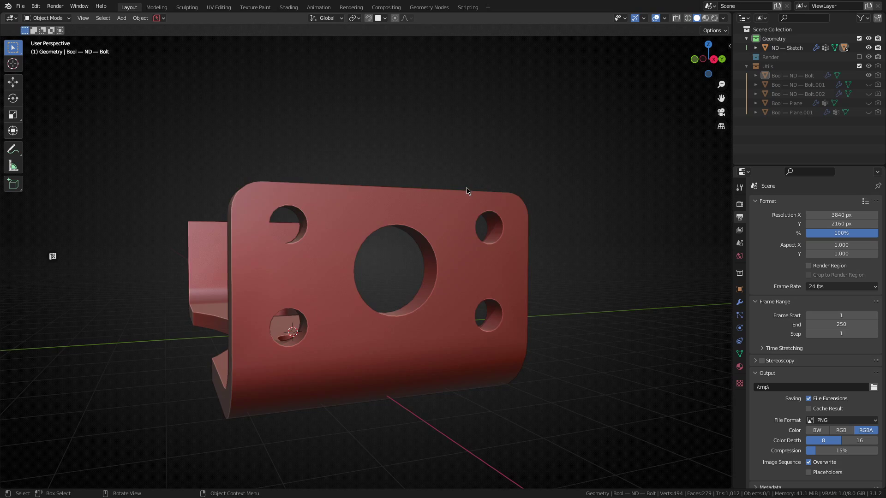
# Turn on the wireframe display for the bracket with the flange in view
pyautogui.moveTo(462, 245); pyautogui.dragTo(514, 259, button='middle')
pyautogui.scroll(-4, 514, 259)
pyautogui.moveTo(419, 277); pyautogui.dragTo(305, 298, button='middle')
pyautogui.scroll(2, 323, 296)
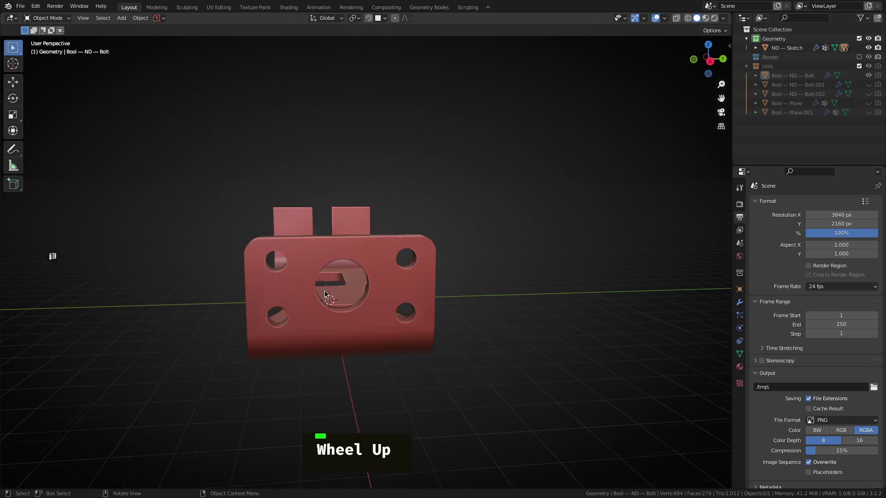
pyautogui.hotkey('alt', 'v')
pyautogui.click(324, 291)
# Examine the edge flow around the flange's four corner holes, the central hole and the bend
pyautogui.scroll(5, 325, 294)
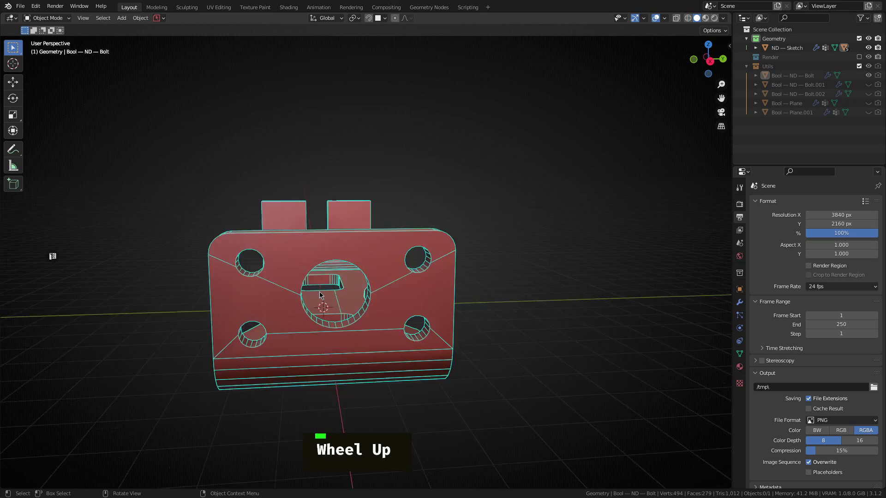
pyautogui.moveTo(325, 294); pyautogui.dragTo(352, 311, button='middle')
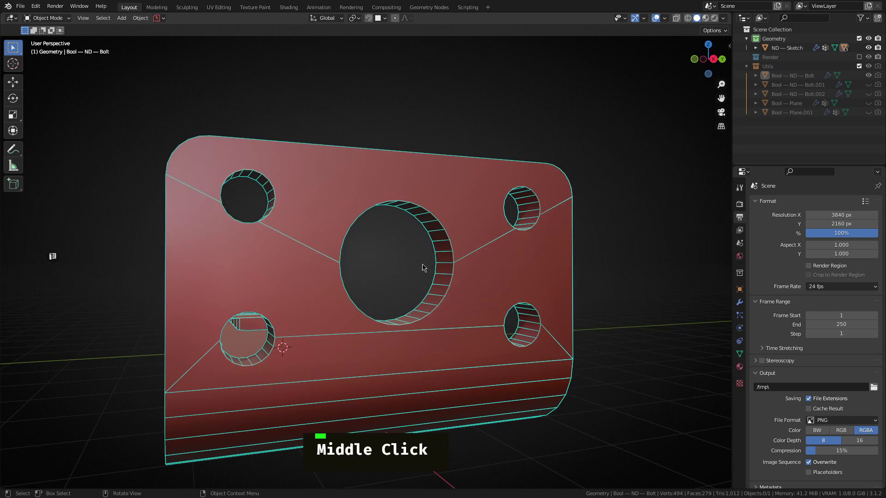
pyautogui.moveTo(421, 263); pyautogui.dragTo(360, 273, button='middle')
pyautogui.scroll(3, 362, 262)
pyautogui.scroll(2, 340, 280)
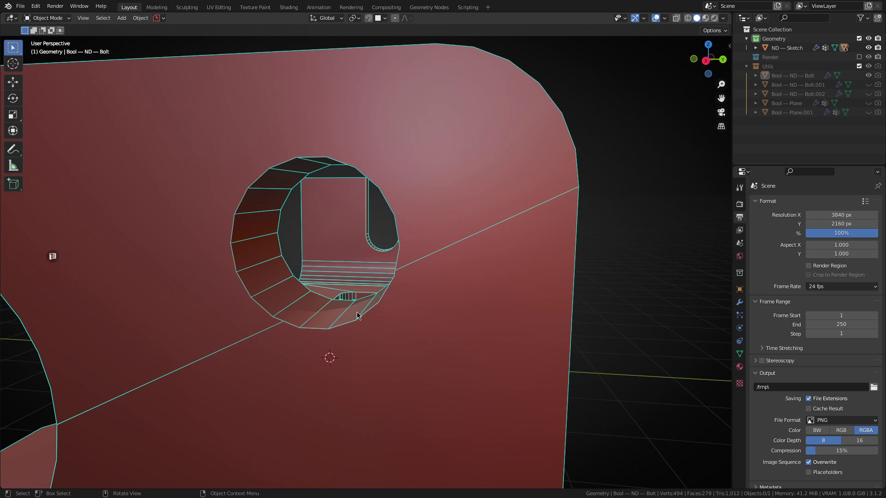
pyautogui.scroll(-2, 358, 315)
pyautogui.keyDown('shift'); pyautogui.moveTo(342, 309); pyautogui.dragTo(369, 254, button='middle'); pyautogui.keyUp('shift')
pyautogui.scroll(3, 340, 253)
pyautogui.scroll(-3, 359, 306)
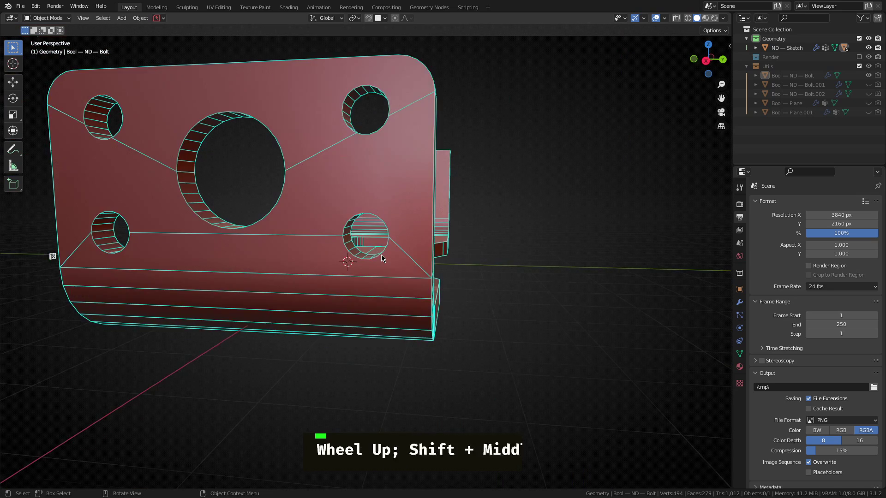
pyautogui.scroll(2, 381, 255)
pyautogui.moveTo(296, 226); pyautogui.dragTo(353, 240, button='middle')
pyautogui.scroll(-2, 325, 236)
pyautogui.keyDown('shift'); pyautogui.moveTo(353, 240); pyautogui.dragTo(388, 242, button='middle'); pyautogui.keyUp('shift')
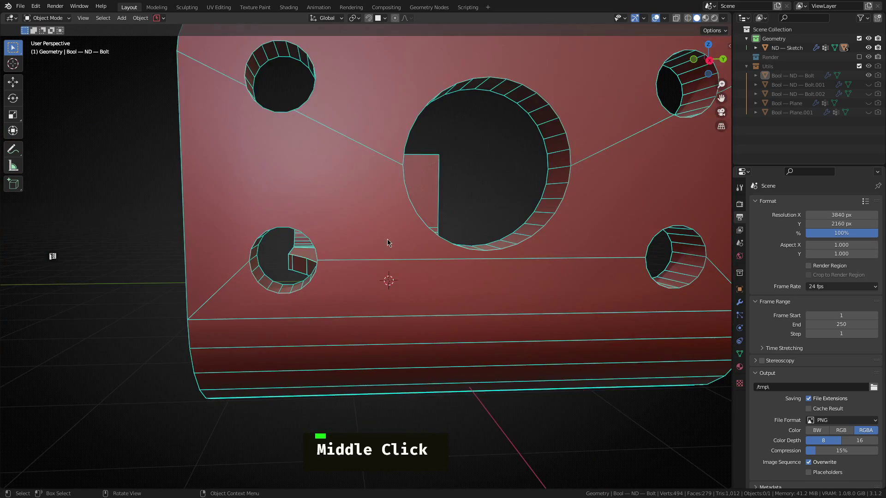
pyautogui.scroll(-3, 456, 226)
pyautogui.keyDown('shift'); pyautogui.moveTo(456, 225); pyautogui.dragTo(415, 247, button='middle'); pyautogui.keyUp('shift')
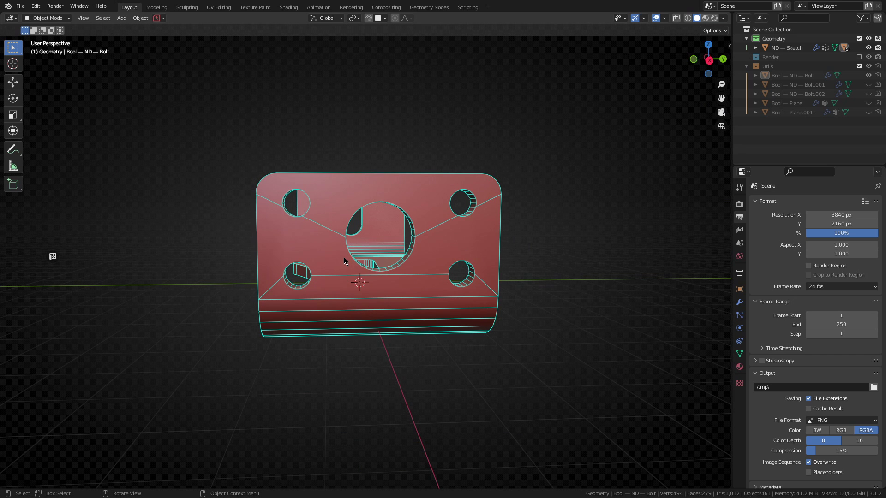
# Open the bracket's sketch for vertex editing and turn on edit-mode display for its whole modifier stack
pyautogui.scroll(-2, 344, 261)
pyautogui.scroll(5, 335, 261)
pyautogui.moveTo(335, 261); pyautogui.dragTo(361, 265, button='middle')
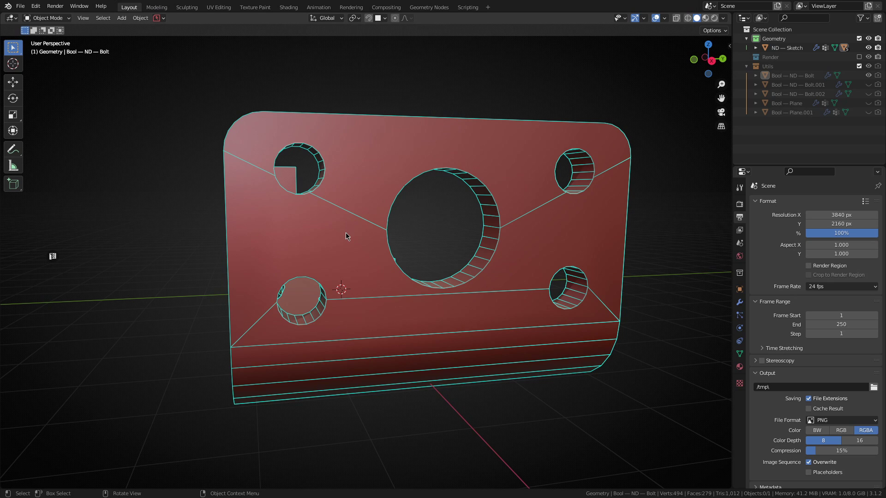
pyautogui.moveTo(348, 235); pyautogui.dragTo(435, 265, button='middle')
pyautogui.scroll(-2, 368, 243)
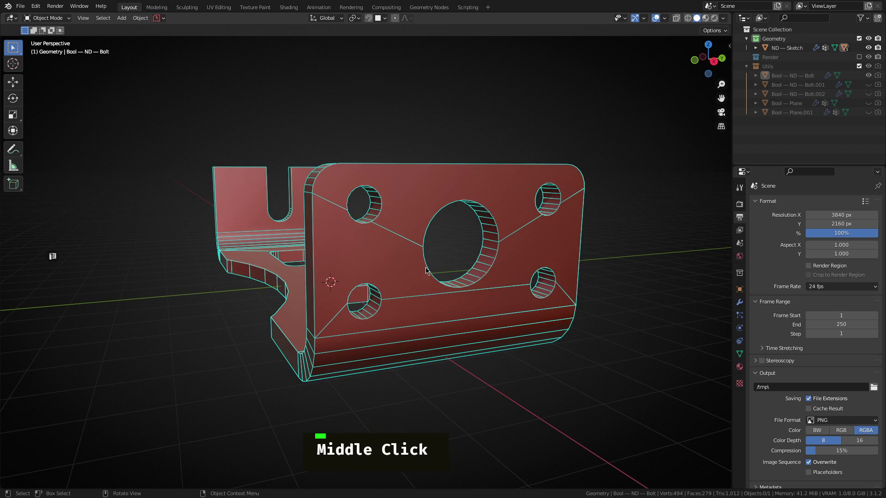
pyautogui.click(400, 263)
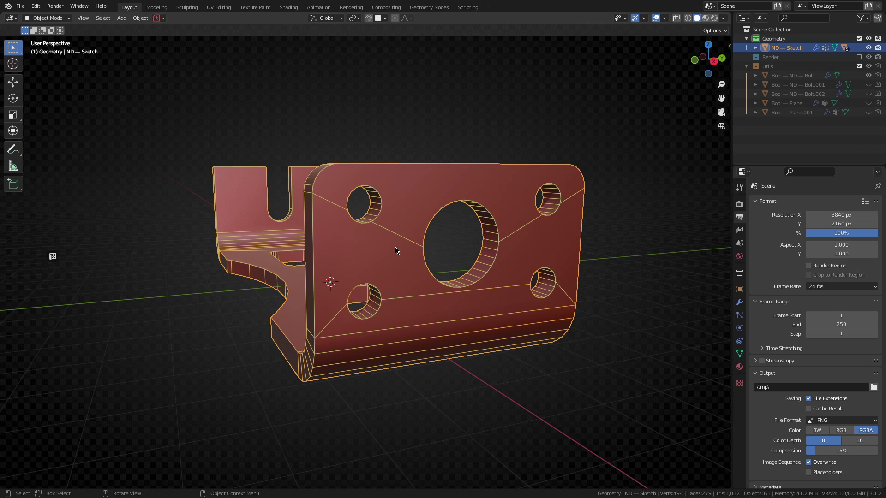
pyautogui.press('1')
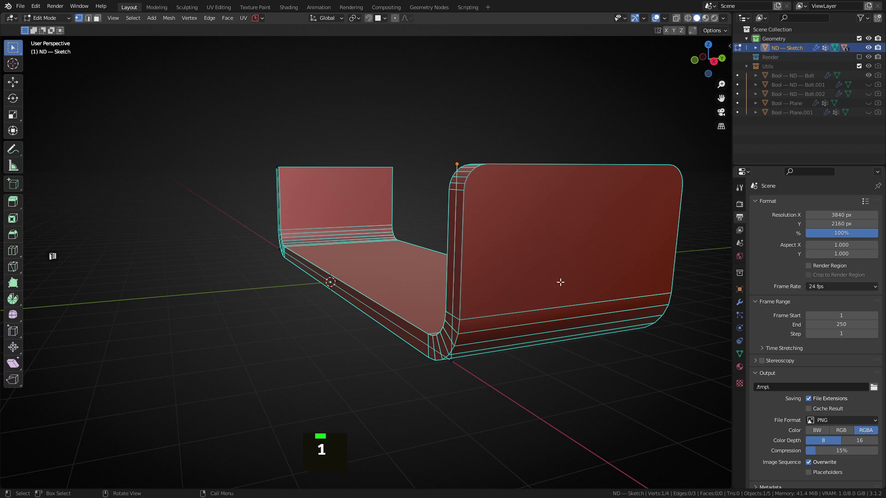
pyautogui.click(740, 302)
pyautogui.click(849, 212)
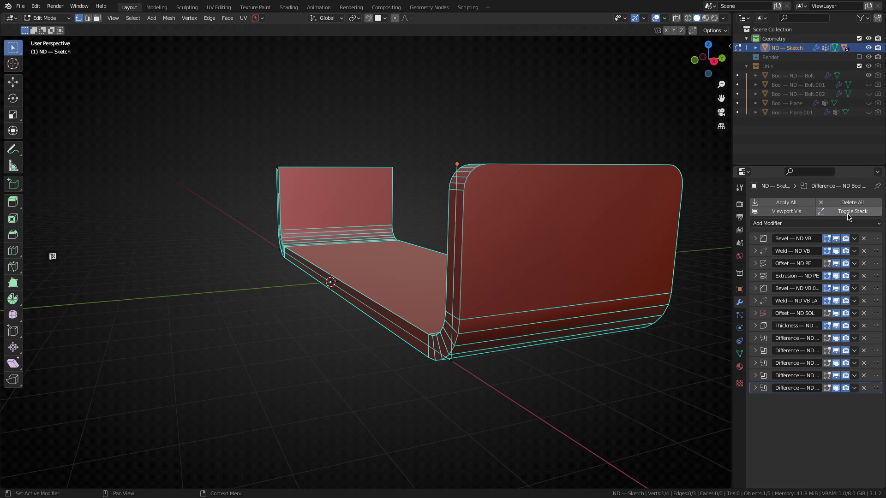
pyautogui.moveTo(826, 264); pyautogui.dragTo(829, 390)
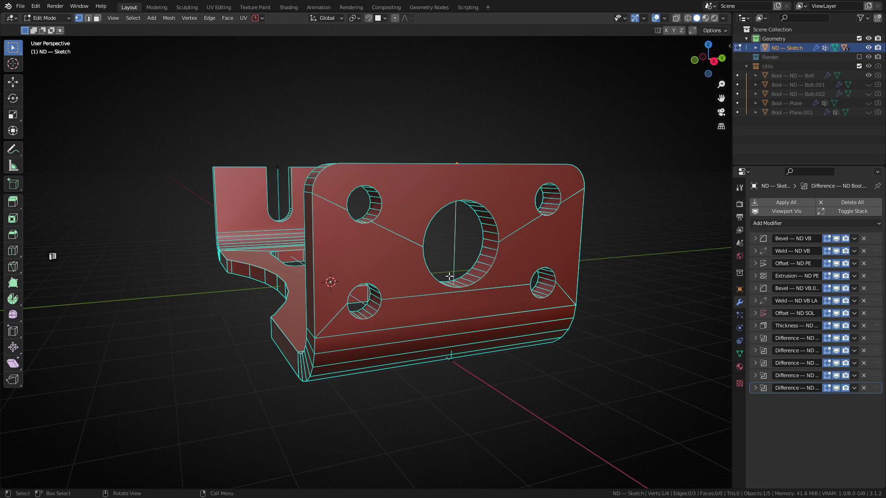
# With X-ray on, subdivide the sketch's vertical edge in the end flange with one cut
pyautogui.keyDown('shift'); pyautogui.moveTo(450, 275); pyautogui.dragTo(414, 275, button='middle'); pyautogui.keyUp('shift')
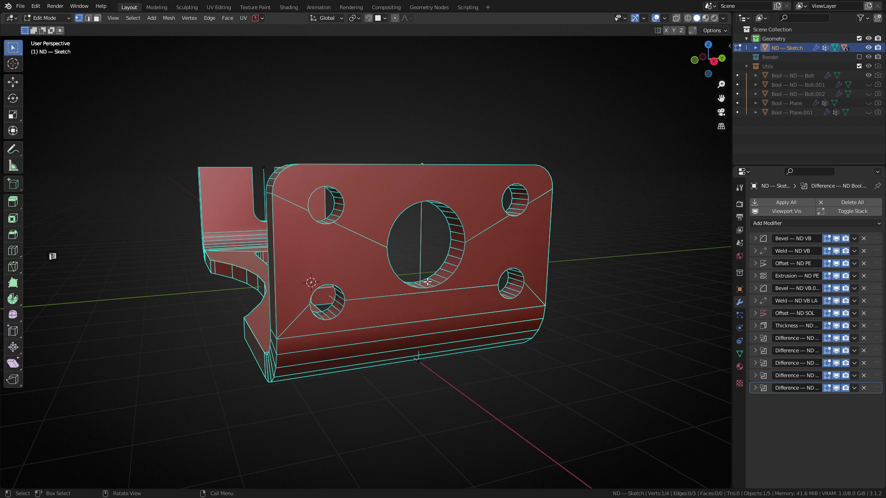
pyautogui.press('2')
pyautogui.click(423, 249)
pyautogui.hotkey('alt', 'z')
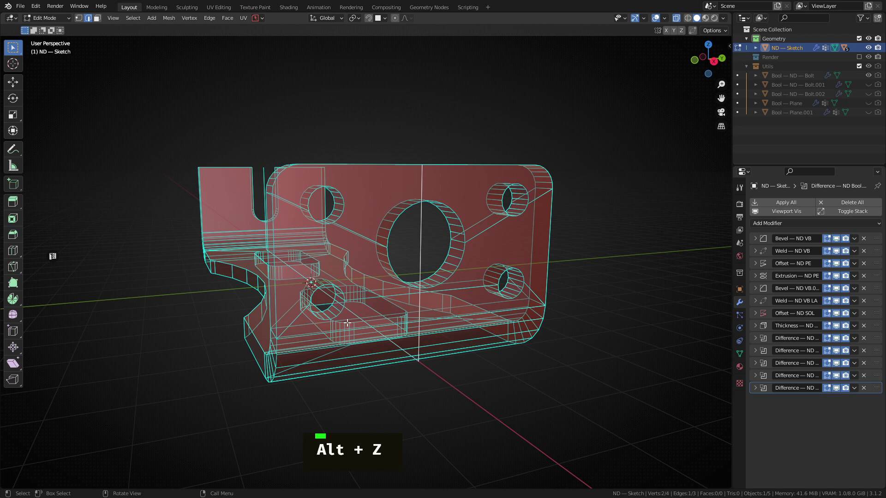
pyautogui.moveTo(347, 323); pyautogui.dragTo(412, 253, button='middle')
pyautogui.scroll(2, 412, 254)
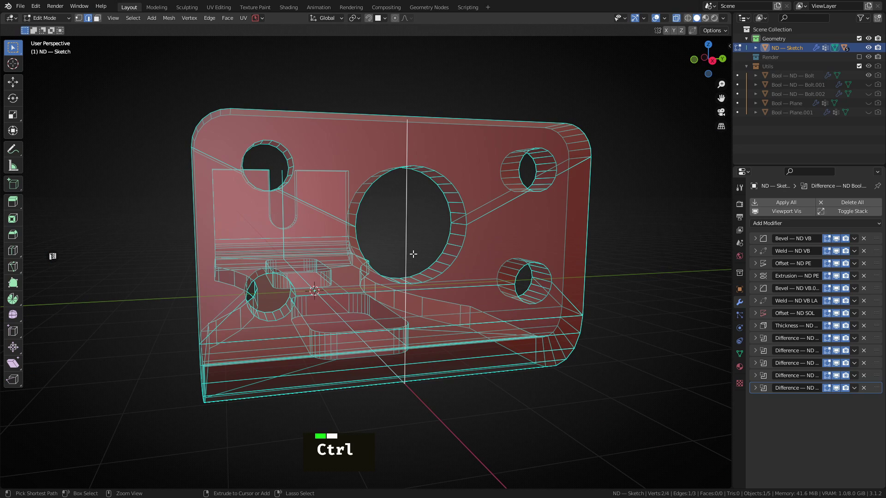
pyautogui.hotkey('ctrl', 'e')
pyautogui.click(384, 294)
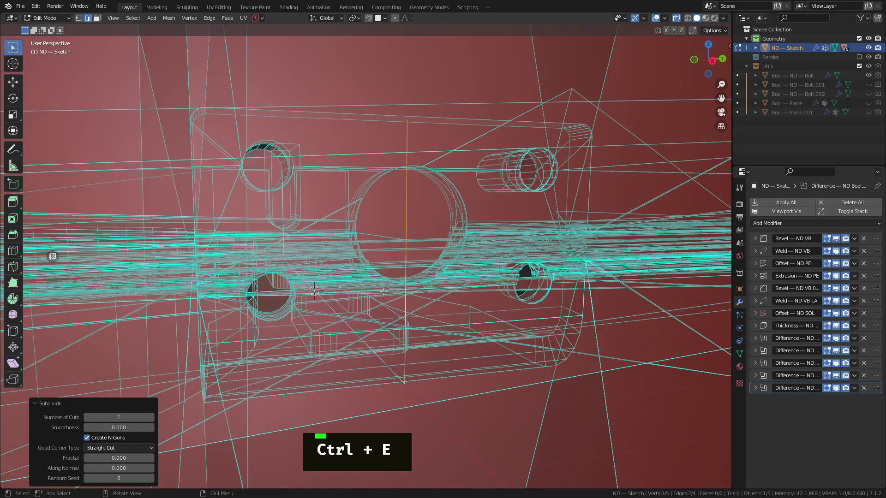
# Clear the vertex groups from the new midpoint vertex on the flange's vertical edge
pyautogui.scroll(-5, 443, 278)
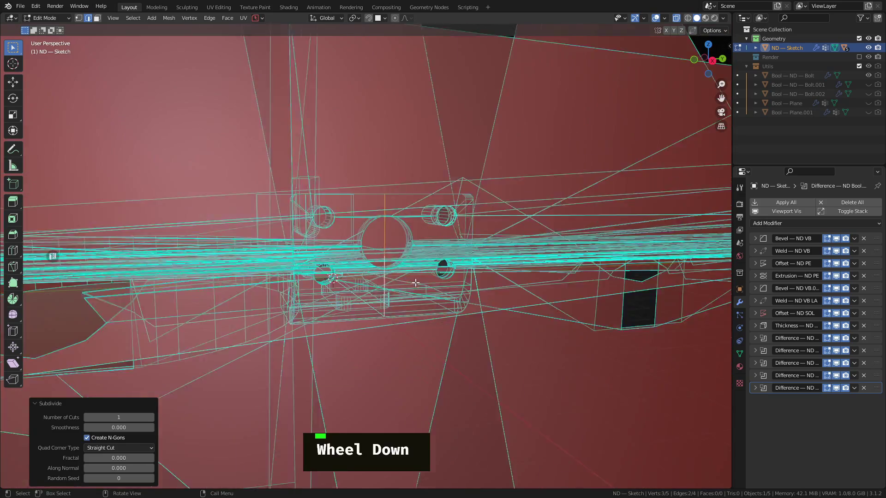
pyautogui.moveTo(436, 278); pyautogui.dragTo(368, 274, button='middle')
pyautogui.scroll(6, 368, 274)
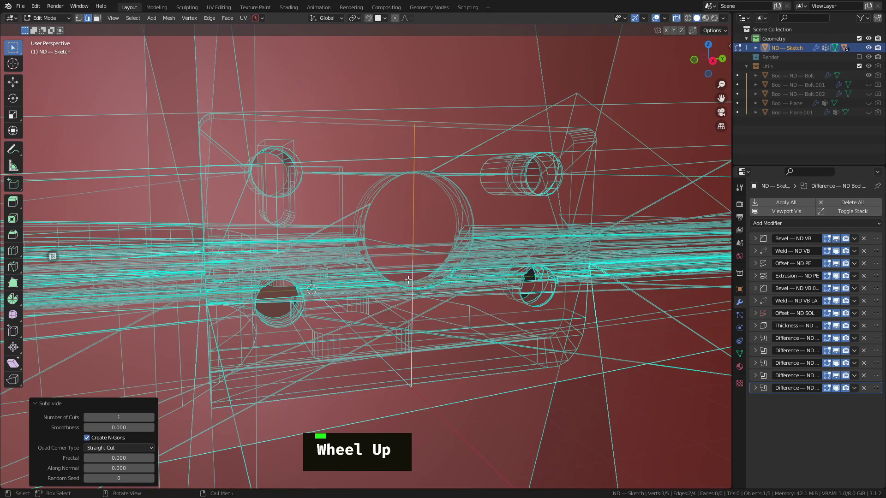
pyautogui.scroll(-1, 408, 276)
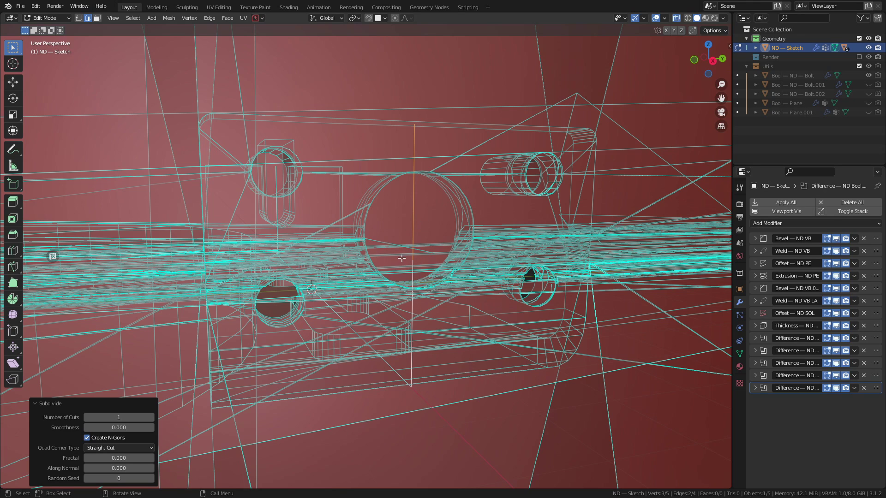
pyautogui.press('1')
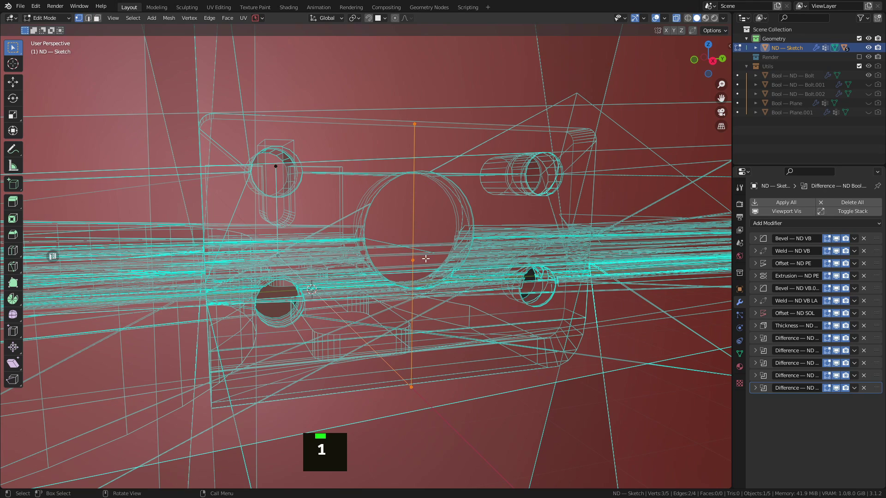
pyautogui.click(425, 259)
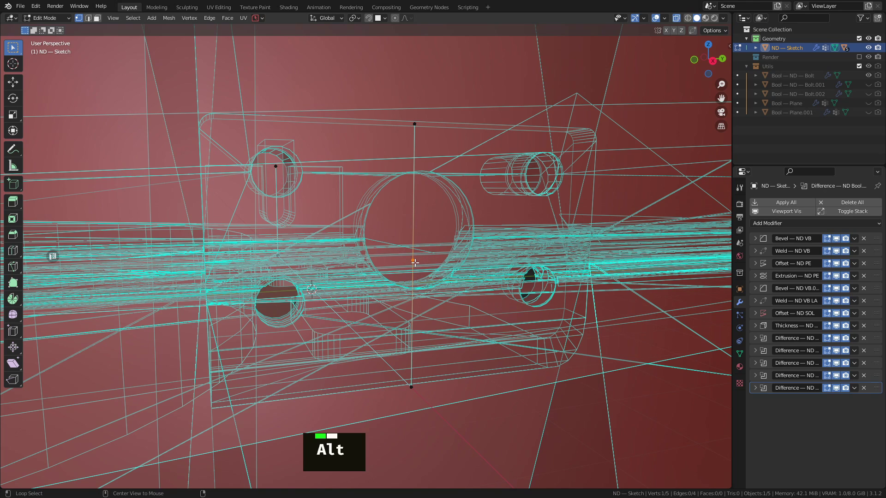
pyautogui.hotkey('alt', 't')
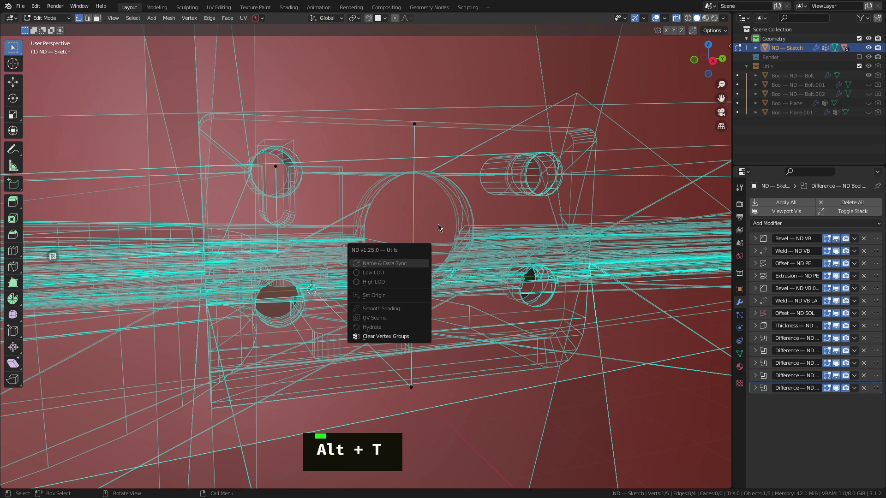
pyautogui.hotkey('shift', '2')
pyautogui.moveTo(399, 345)
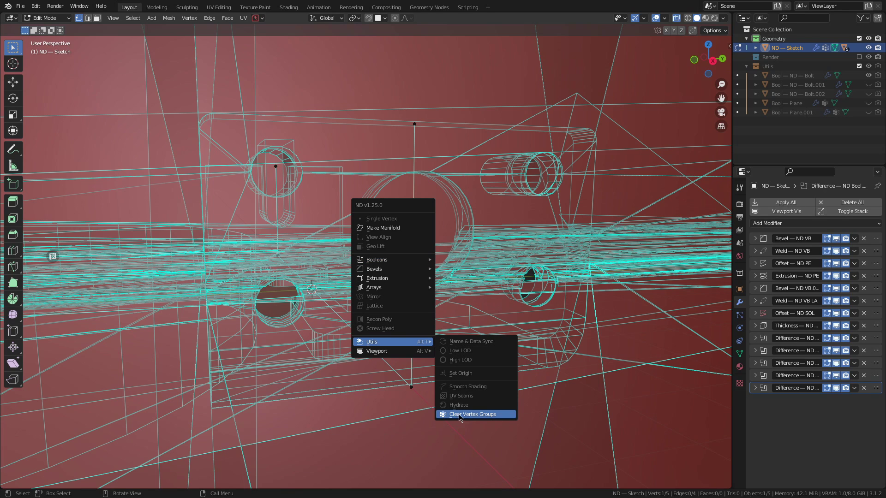
pyautogui.click(480, 416)
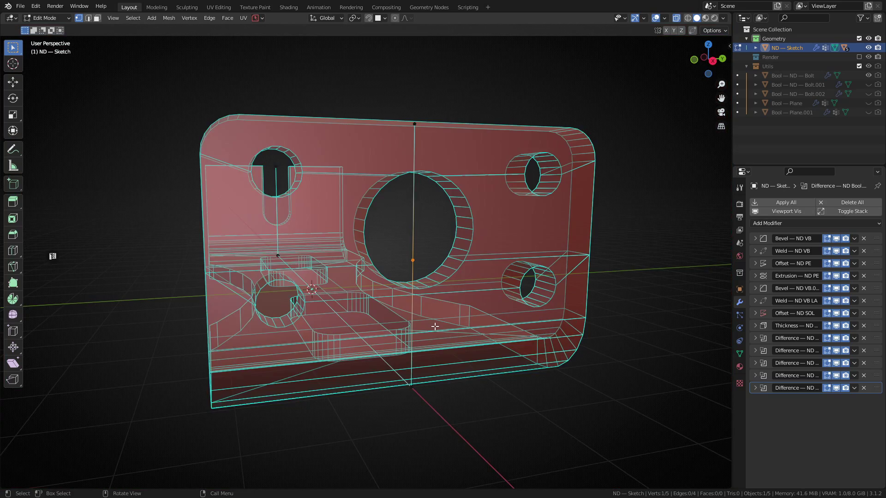
# Examine the edge flow across the flange, its holes and the bend from several angles
pyautogui.moveTo(435, 327); pyautogui.dragTo(427, 282, button='middle')
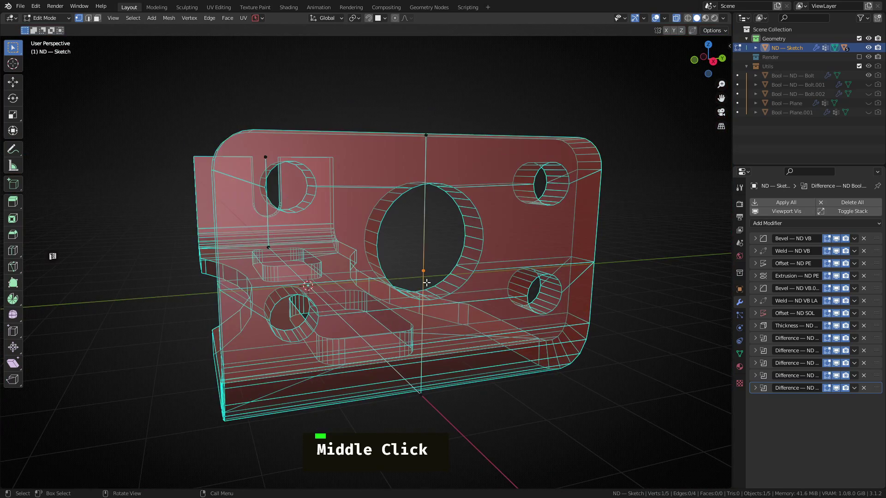
pyautogui.moveTo(425, 166); pyautogui.dragTo(441, 238, button='middle')
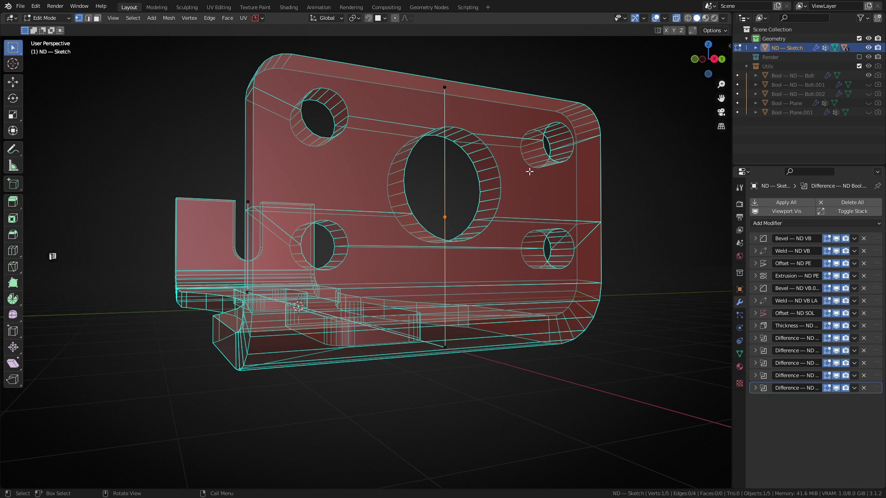
pyautogui.moveTo(529, 171)
pyautogui.mouseDown(button='middle')
pyautogui.moveTo(524, 150)
pyautogui.moveTo(519, 167)
pyautogui.mouseUp(button='middle')
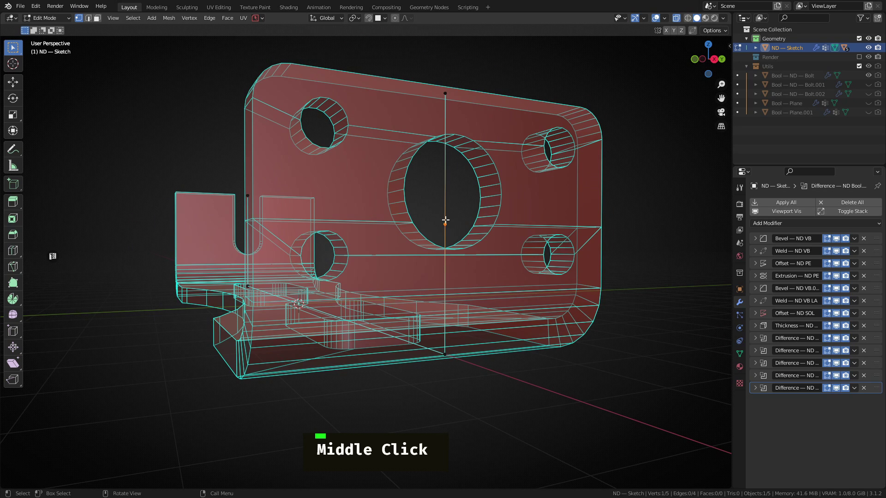
pyautogui.moveTo(442, 225); pyautogui.dragTo(460, 194, button='middle')
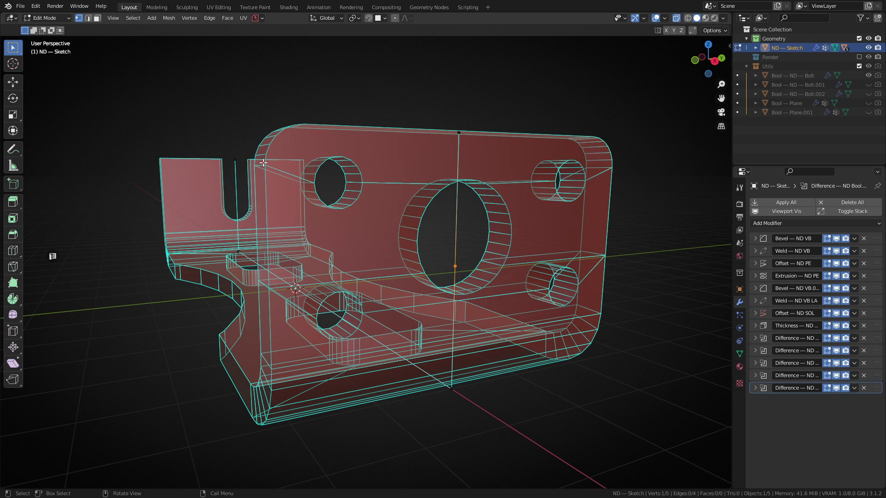
pyautogui.moveTo(327, 229); pyautogui.dragTo(356, 180, button='middle')
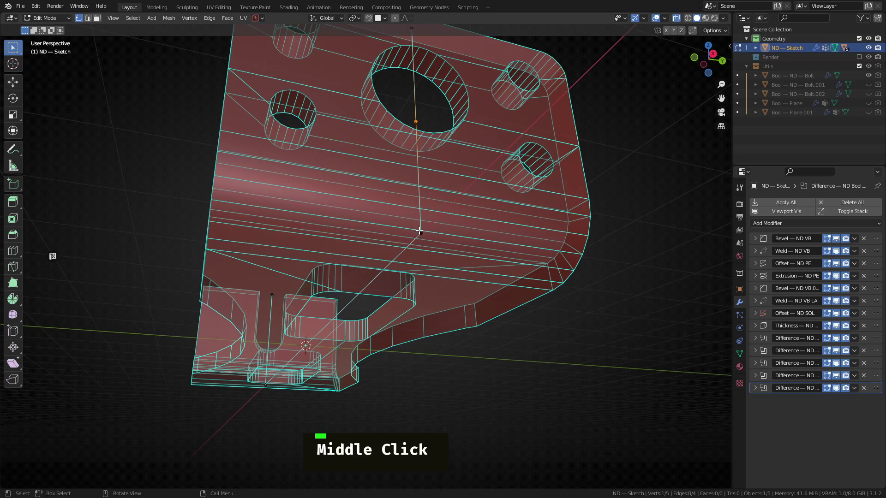
pyautogui.moveTo(420, 237); pyautogui.dragTo(499, 232, button='middle')
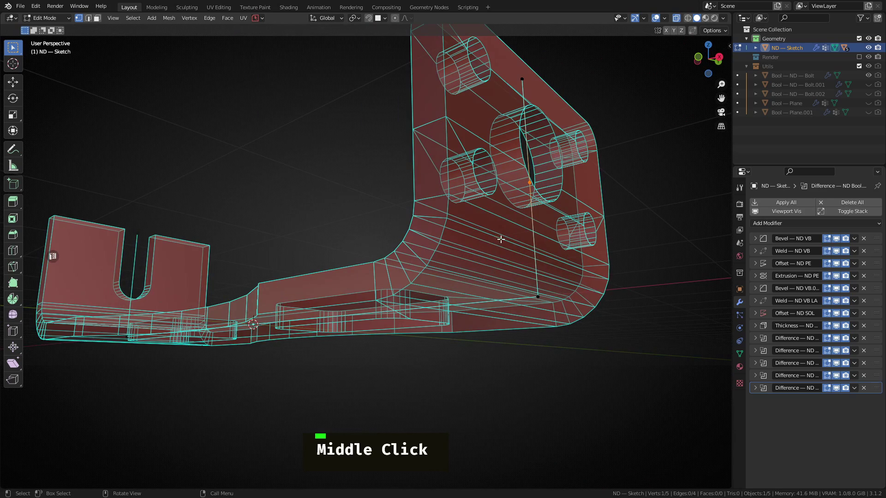
pyautogui.moveTo(476, 277); pyautogui.dragTo(452, 223, button='middle')
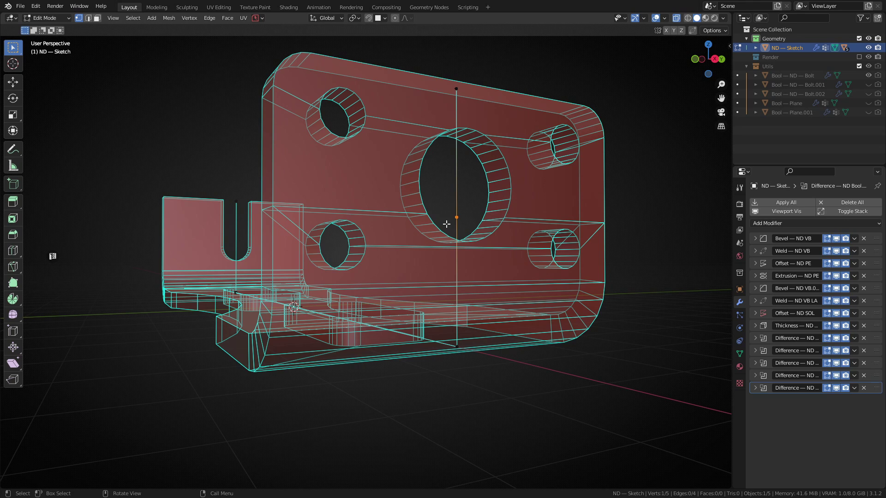
# Run Clear Vertex Groups once more on the selected flange midpoint vertex
pyautogui.hotkey('alt', 't')
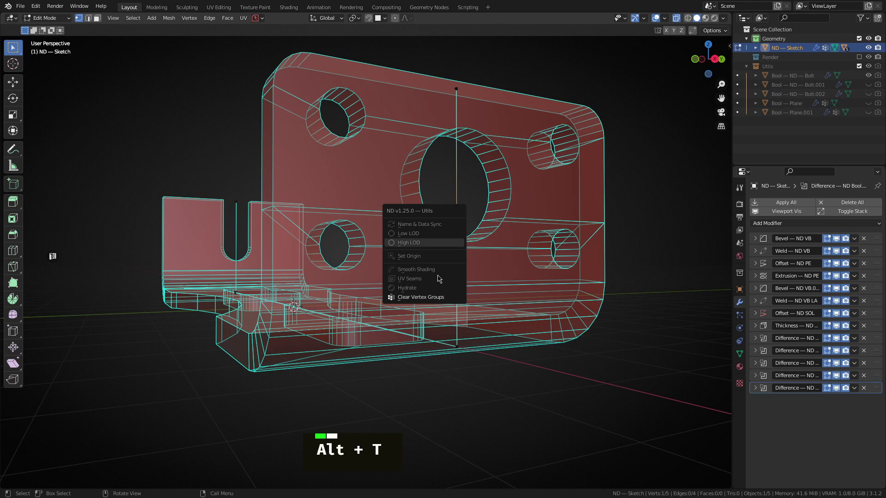
pyautogui.click(425, 298)
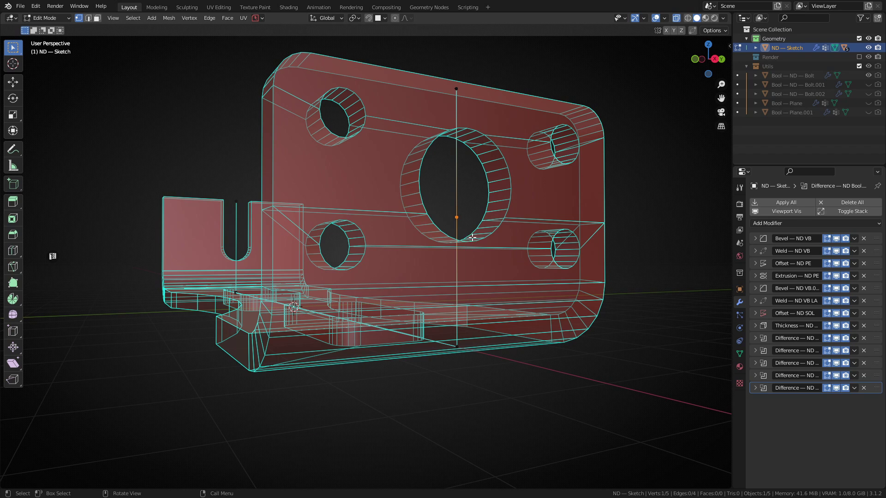
pyautogui.moveTo(472, 238); pyautogui.dragTo(419, 258, button='middle')
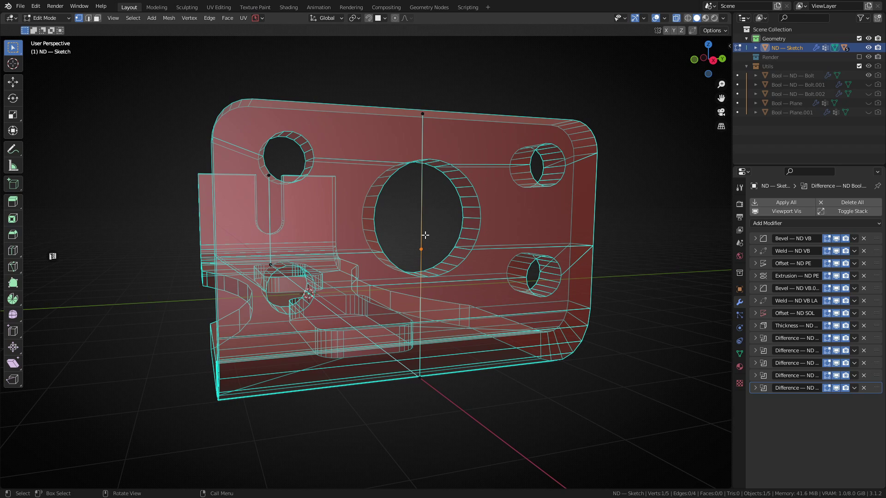
# Add a Weld modifier to the end of the bracket's stack and set its distance to 0.1 mm
pyautogui.scroll(2, 448, 261)
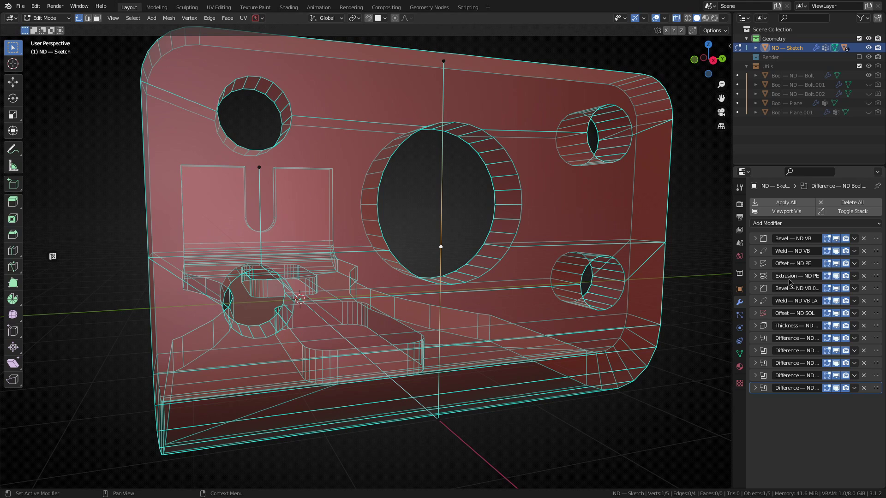
pyautogui.click(773, 225)
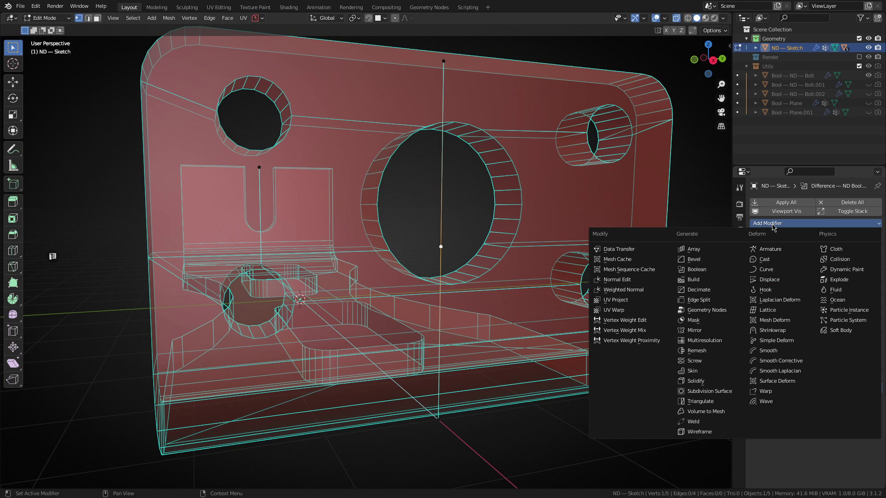
pyautogui.click(696, 423)
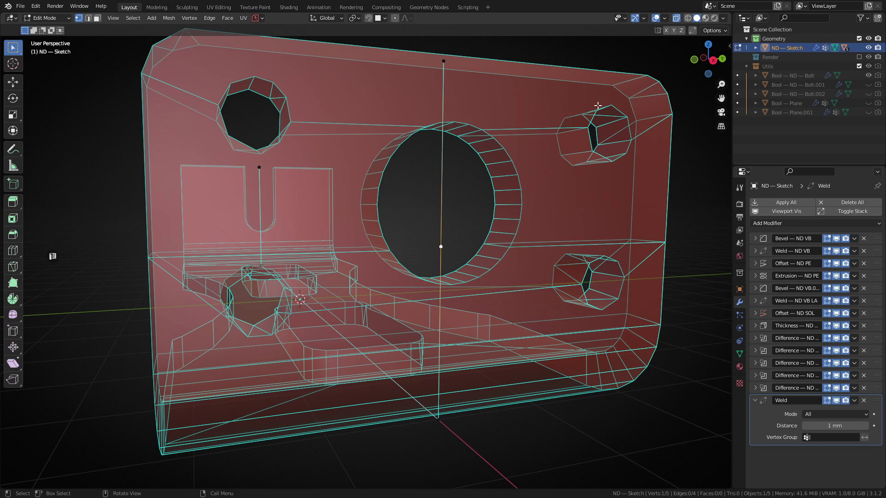
pyautogui.click(835, 426)
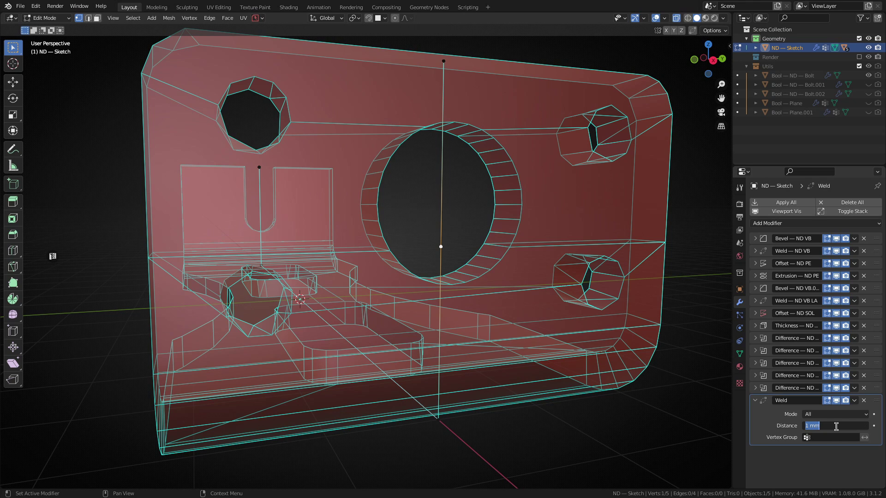
pyautogui.write('.1')
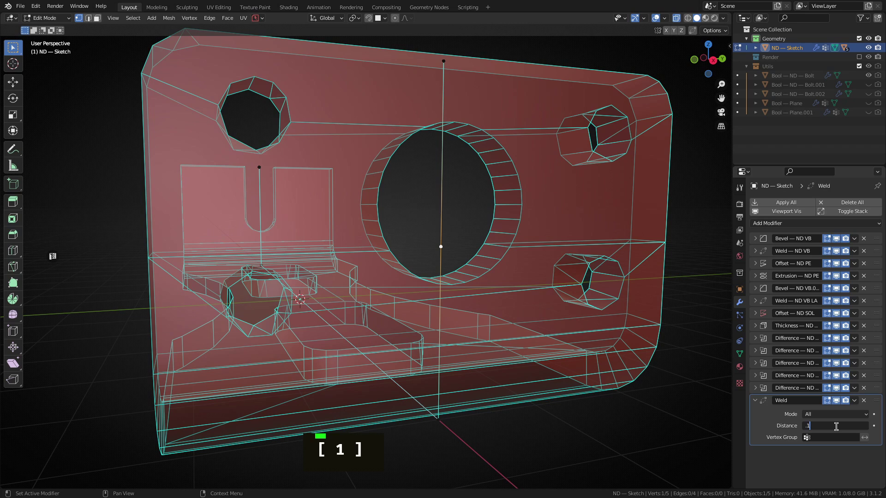
pyautogui.press('Return')
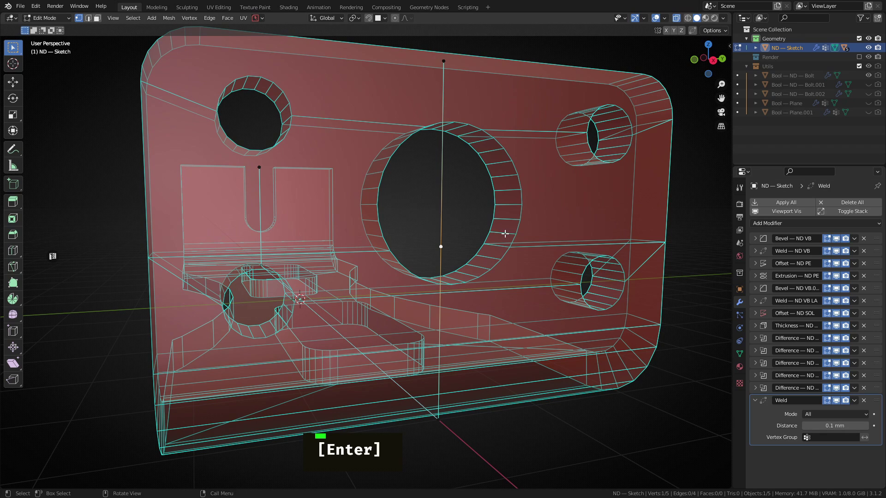
pyautogui.moveTo(504, 233); pyautogui.dragTo(515, 215, button='middle')
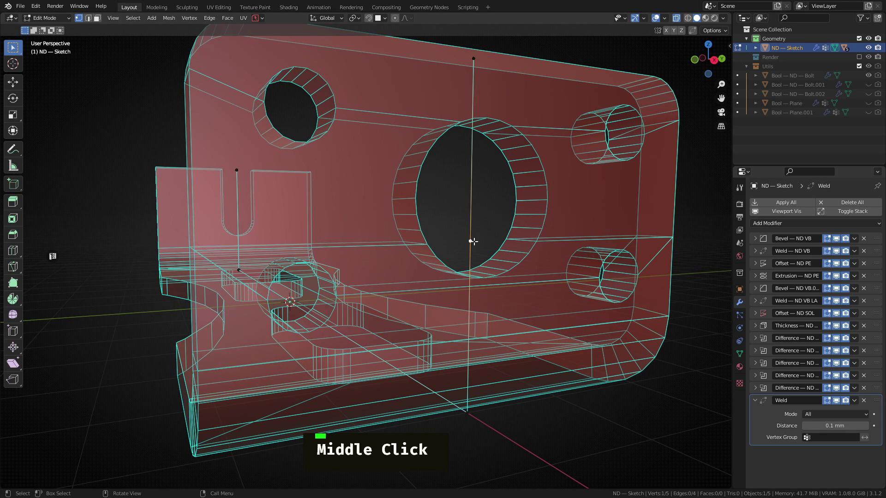
# Slide the flange's midpoint vertex up its vertical edge by a factor of 0.228, to the middle of the large hole
pyautogui.doubleClick(473, 241)
pyautogui.moveTo(472, 239); pyautogui.dragTo(479, 239, button='middle')
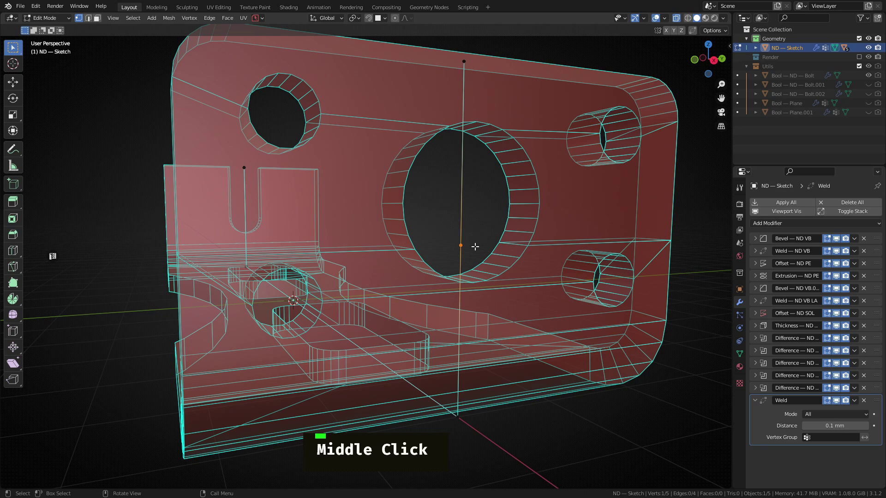
pyautogui.press('g')
pyautogui.press('g')
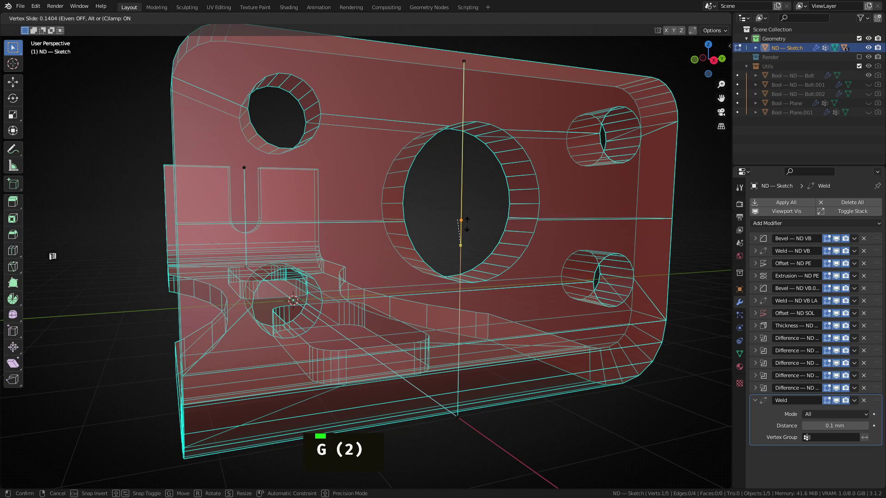
pyautogui.click(520, 202)
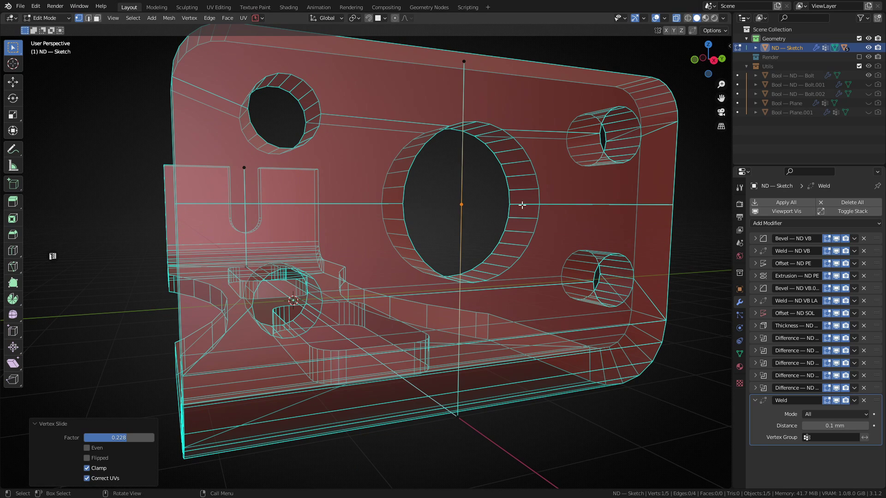
# Fine-tune the midpoint vertex's height with a further upward vertex slide of factor 0.005, lining its edges up with the large hole's vertices
pyautogui.scroll(4, 537, 204)
pyautogui.keyDown('shift'); pyautogui.moveTo(537, 204); pyautogui.dragTo(495, 203, button='middle'); pyautogui.keyUp('shift')
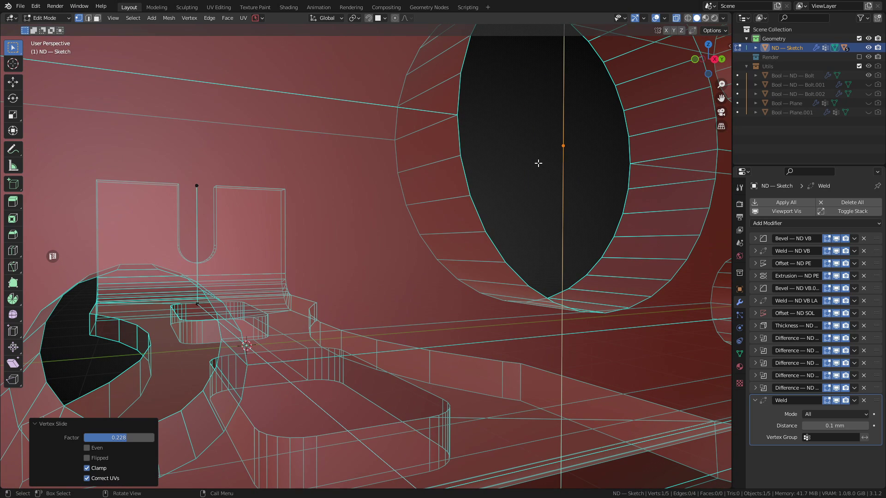
pyautogui.press('g')
pyautogui.press('g')
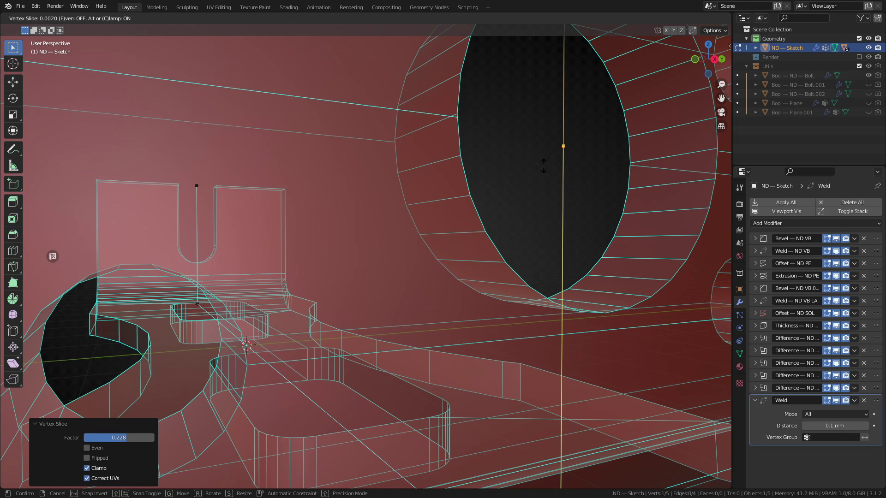
pyautogui.click(543, 167)
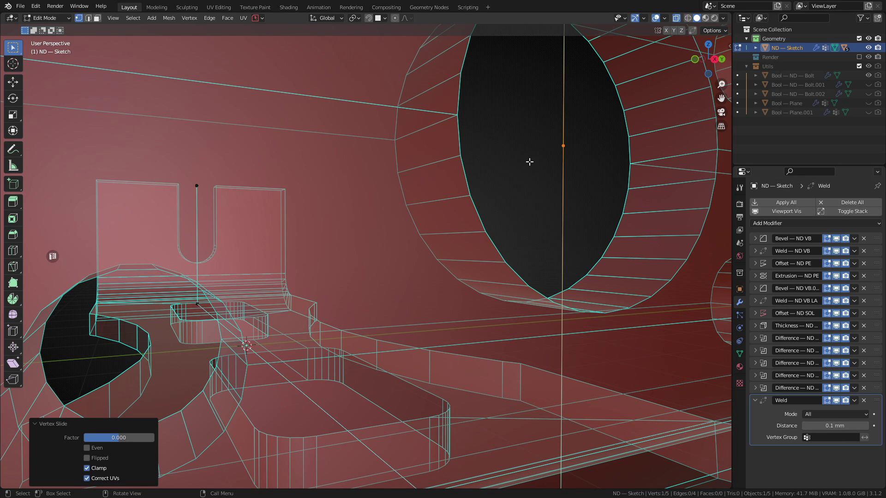
pyautogui.press('g')
pyautogui.press('g')
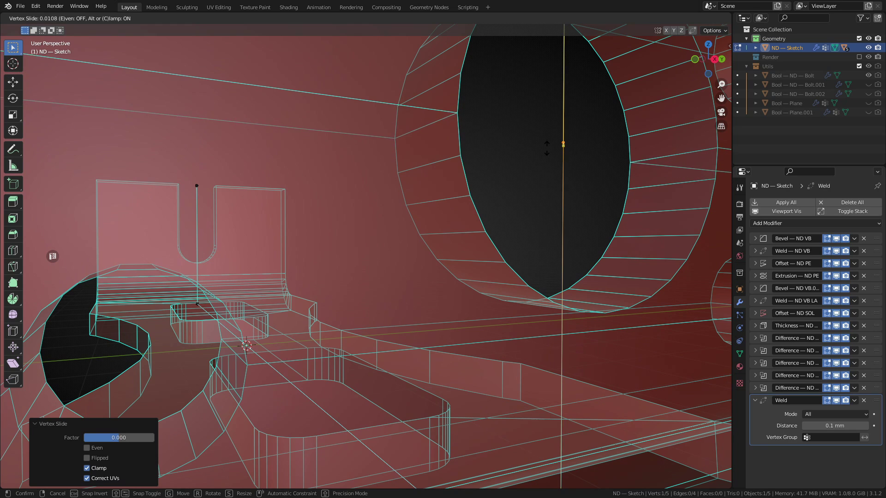
pyautogui.click(547, 149)
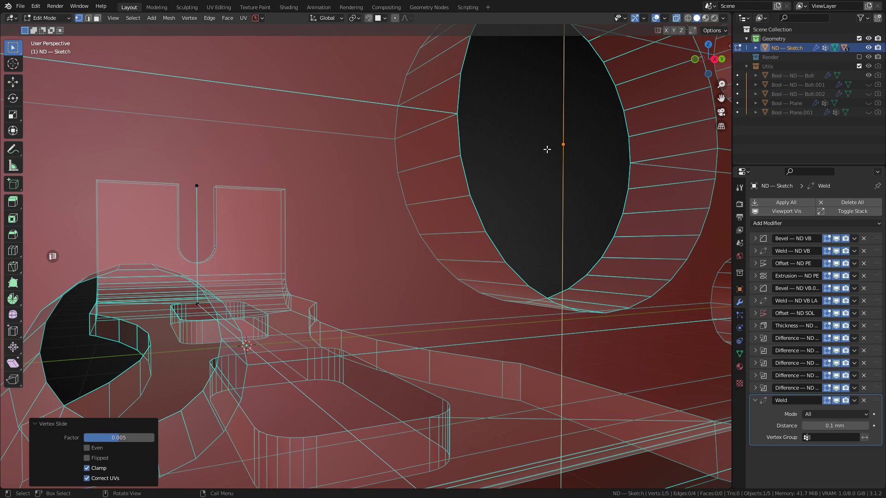
# Examine how the horizontal edges meet the large hole and the bolt holes on the flange, with X-ray turned off
pyautogui.scroll(-5, 547, 149)
pyautogui.moveTo(546, 149); pyautogui.dragTo(487, 202, button='middle')
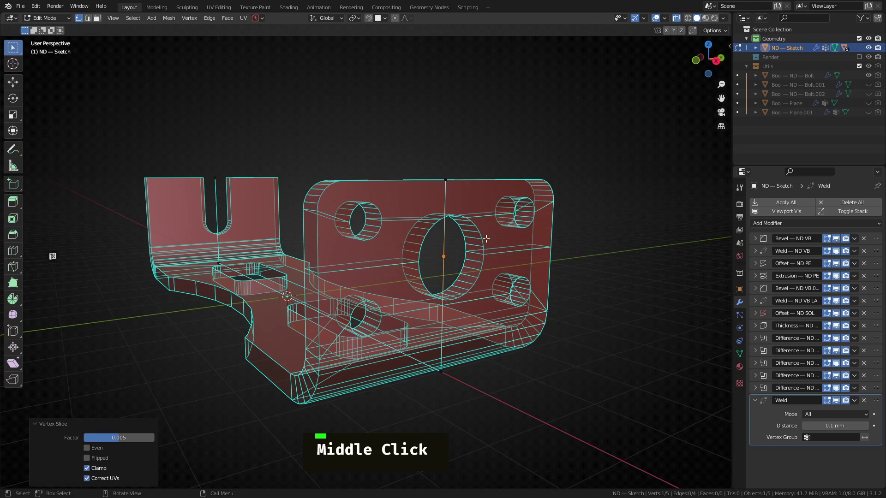
pyautogui.hotkey('alt', 'z')
pyautogui.moveTo(473, 329); pyautogui.dragTo(447, 311, button='middle')
pyautogui.scroll(4, 350, 290)
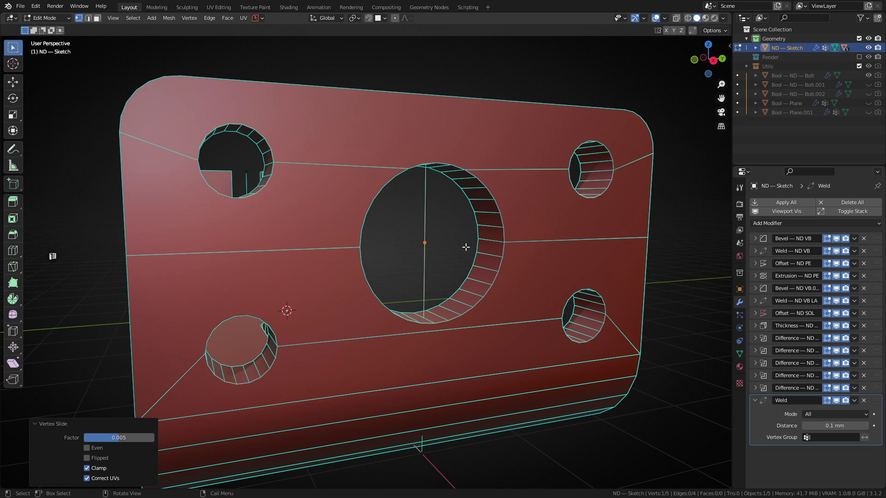
pyautogui.moveTo(610, 245); pyautogui.dragTo(542, 234, button='middle')
pyautogui.scroll(4, 309, 179)
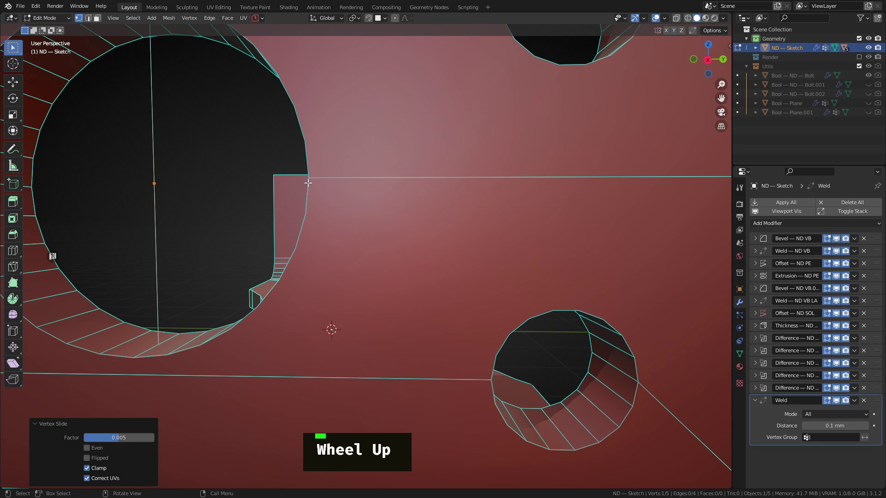
pyautogui.moveTo(307, 182); pyautogui.dragTo(428, 200, button='middle')
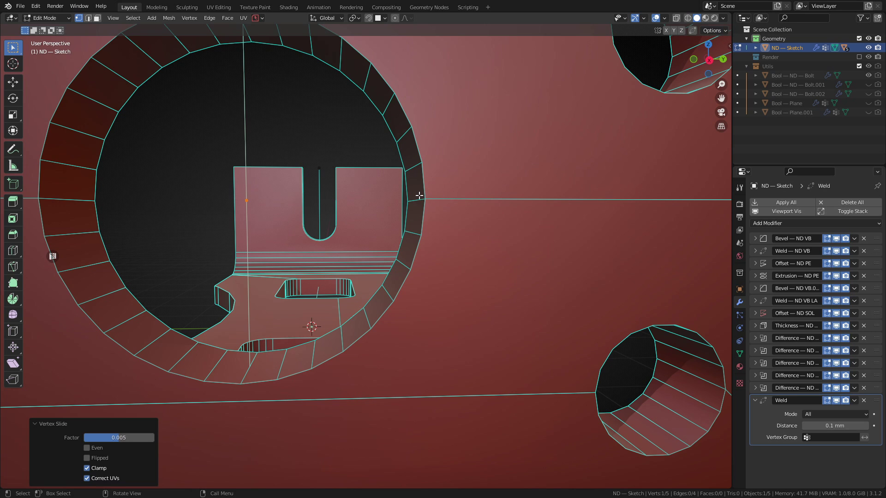
pyautogui.scroll(-3, 368, 230)
pyautogui.moveTo(335, 214); pyautogui.dragTo(370, 214, button='middle')
pyautogui.scroll(-2, 432, 206)
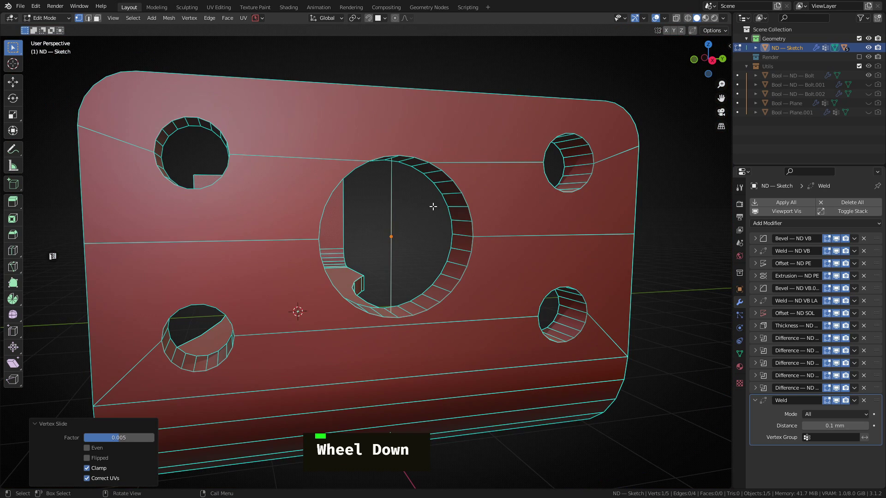
pyautogui.moveTo(430, 217); pyautogui.dragTo(446, 221, button='middle')
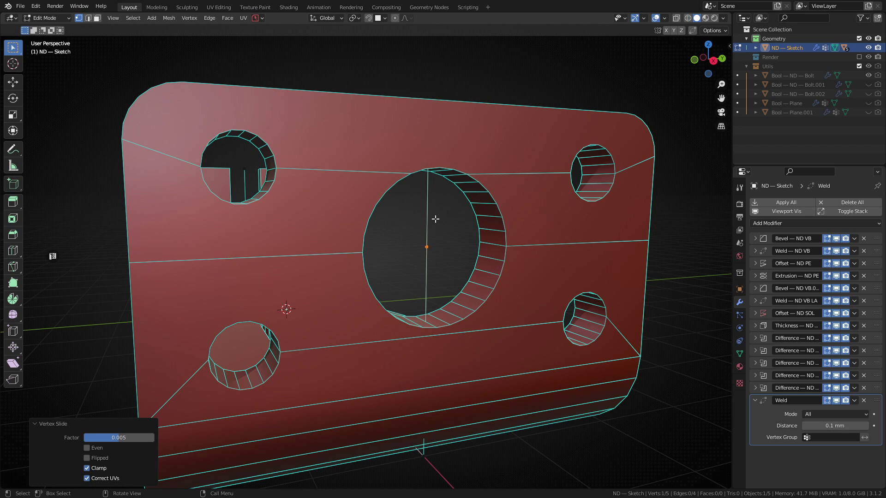
# Subdivide the sketch edge above the flange's midpoint vertex with one cut
pyautogui.press('2')
pyautogui.click(429, 204)
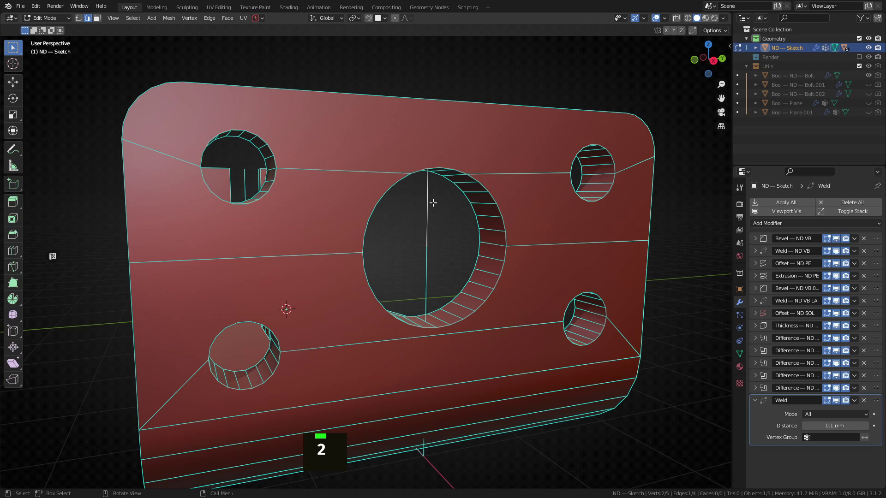
pyautogui.hotkey('ctrl', 'e')
pyautogui.click(398, 202)
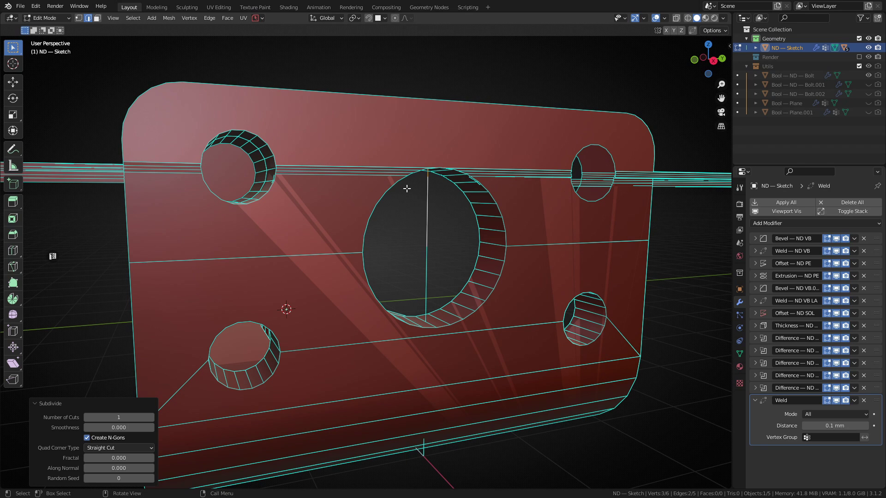
# Turn on X-ray and clear the vertex groups from the new vertex above the flange's midpoint
pyautogui.press('1')
pyautogui.hotkey('alt', 'z')
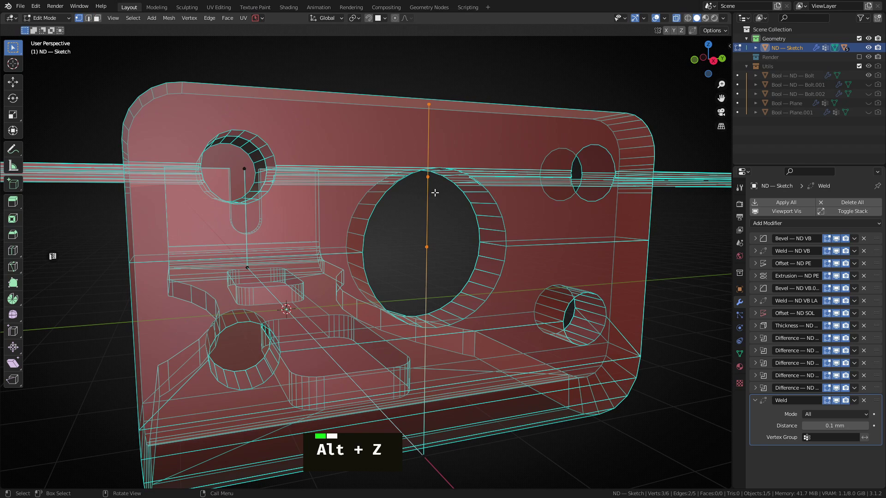
pyautogui.doubleClick(438, 185)
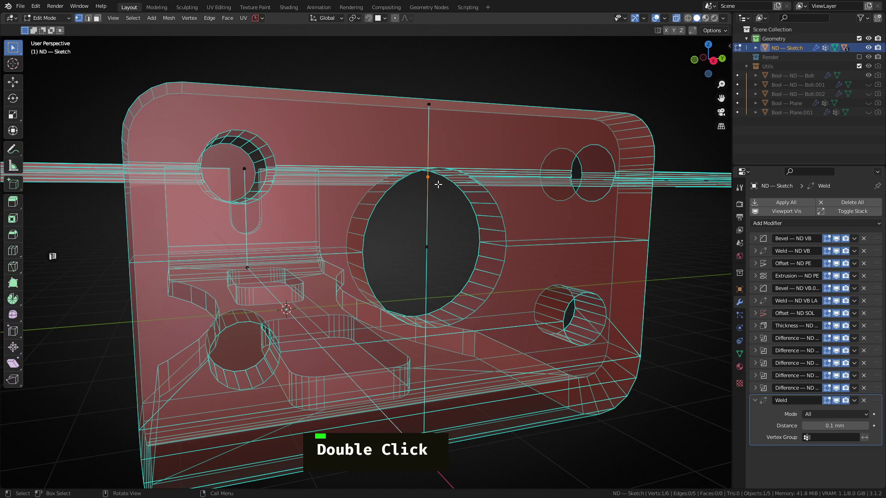
pyautogui.hotkey('alt', 't')
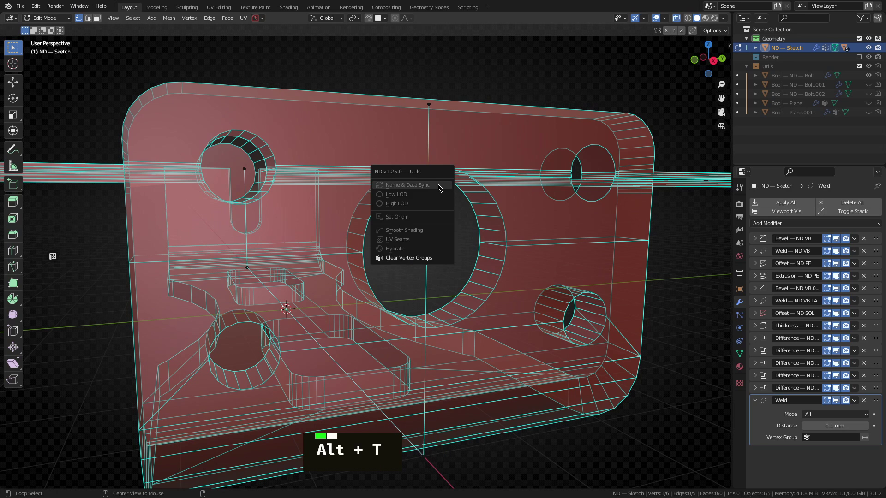
pyautogui.click(409, 258)
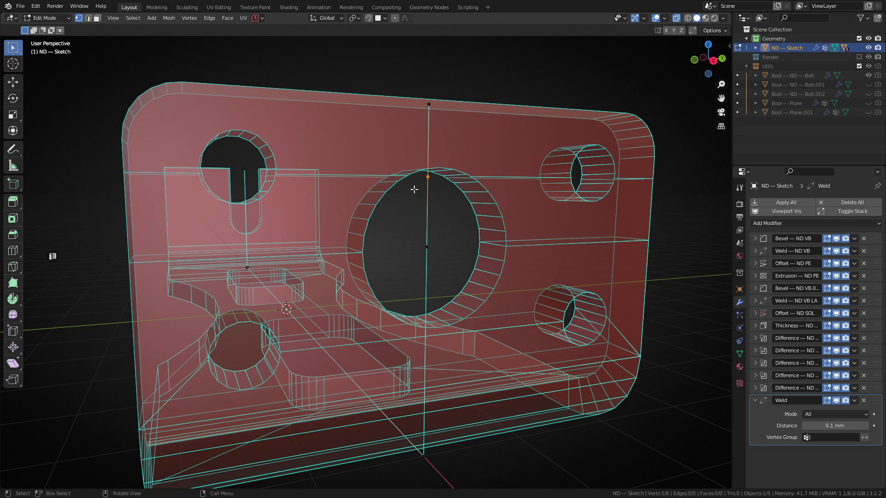
# Slide the new upper vertex up along the flange's vertical edge by a factor of 0.210, towards the upper bolt holes' level
pyautogui.scroll(2, 425, 179)
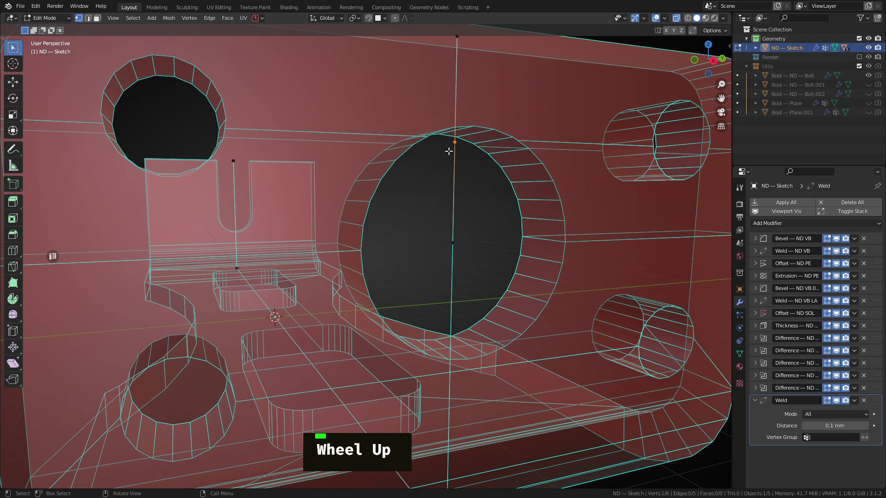
pyautogui.press('g')
pyautogui.press('g')
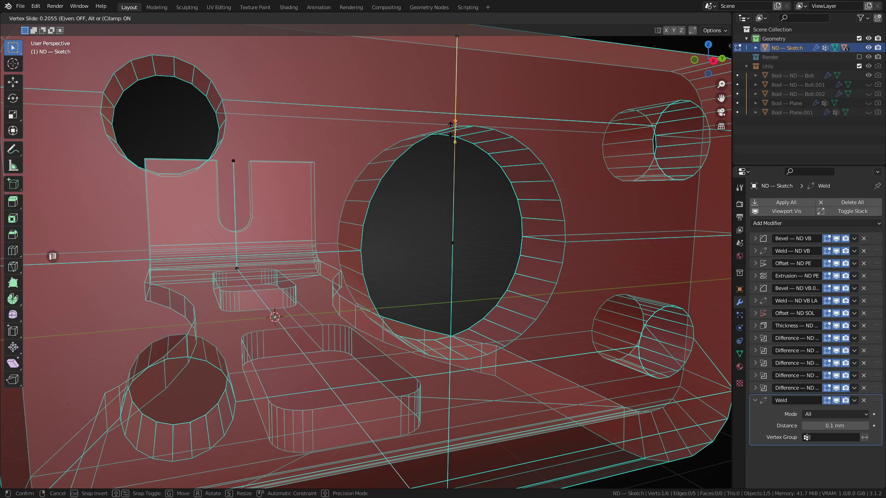
pyautogui.click(451, 127)
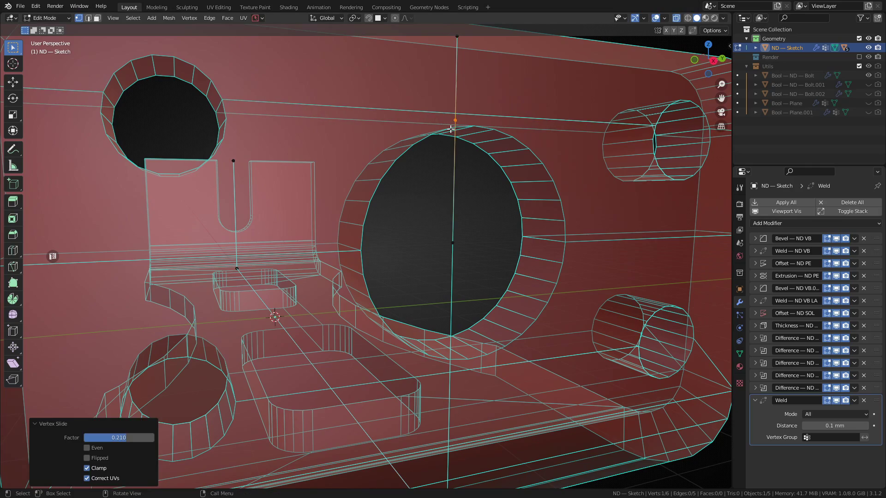
pyautogui.scroll(-2, 248, 112)
pyautogui.moveTo(253, 158); pyautogui.dragTo(392, 176, button='middle')
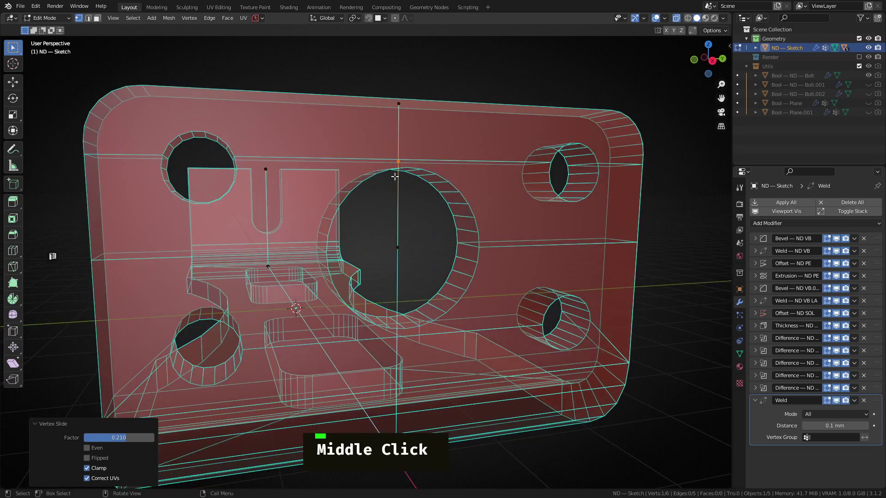
# Subdivide the sketch edge below the flange's midpoint vertex with one cut
pyautogui.click(429, 231)
pyautogui.moveTo(429, 232); pyautogui.dragTo(523, 295, button='middle')
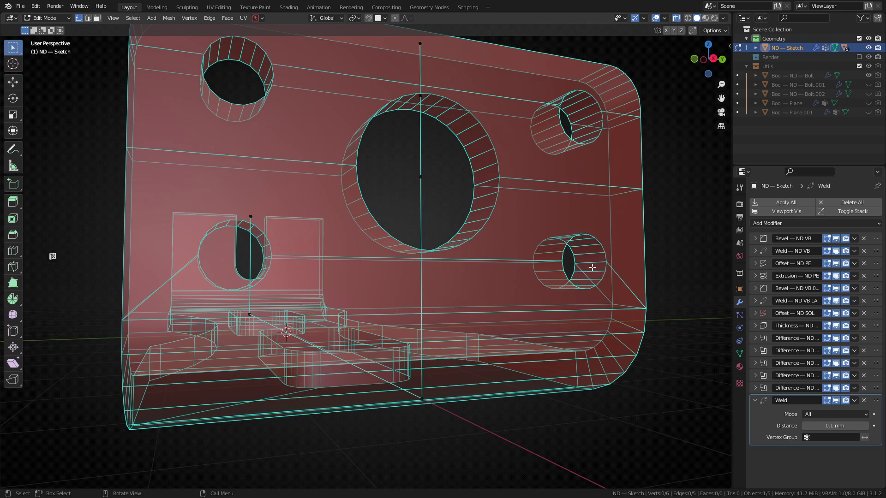
pyautogui.press('2')
pyautogui.click(424, 216)
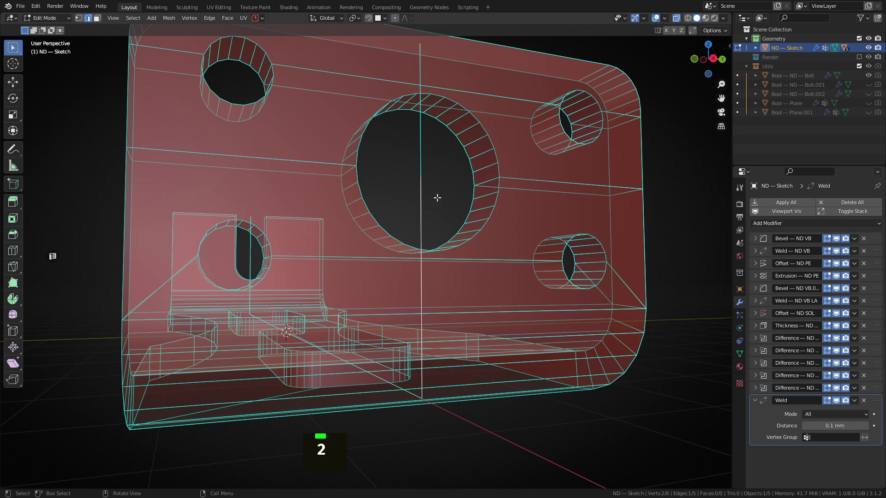
pyautogui.hotkey('ctrl', 'e')
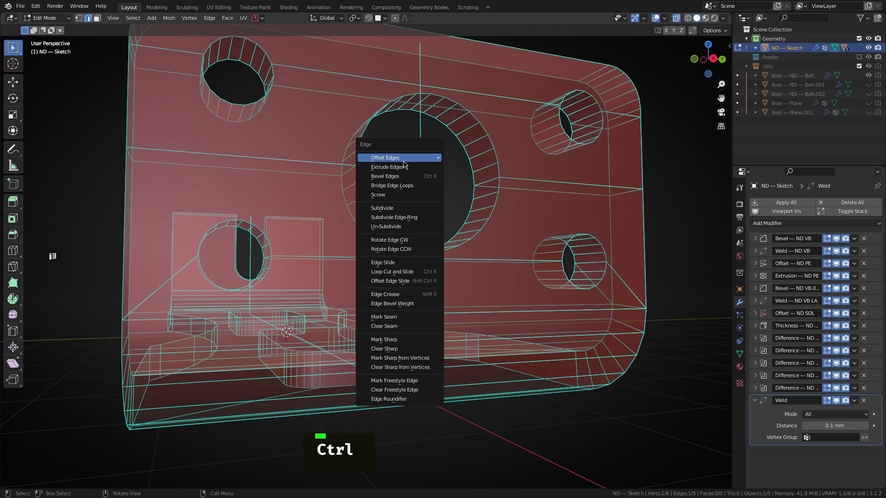
pyautogui.click(390, 213)
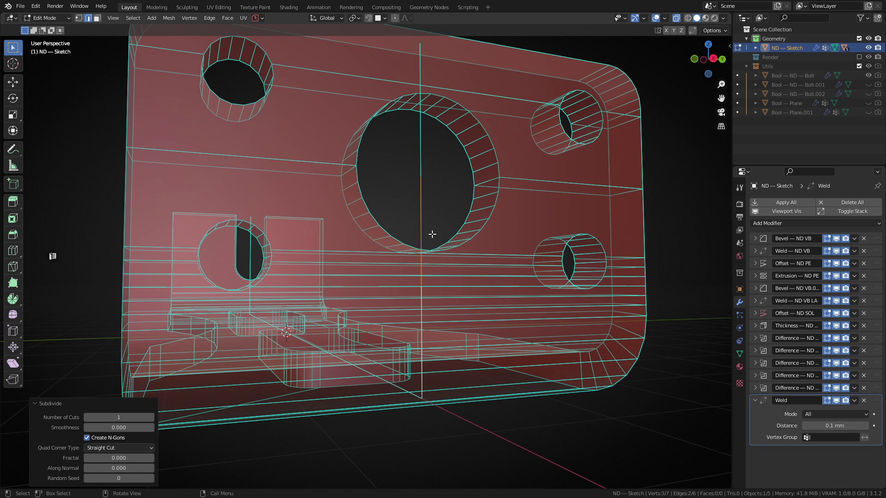
# Clear the vertex groups from the new vertex below the flange's midpoint
pyautogui.press('1')
pyautogui.click(419, 284)
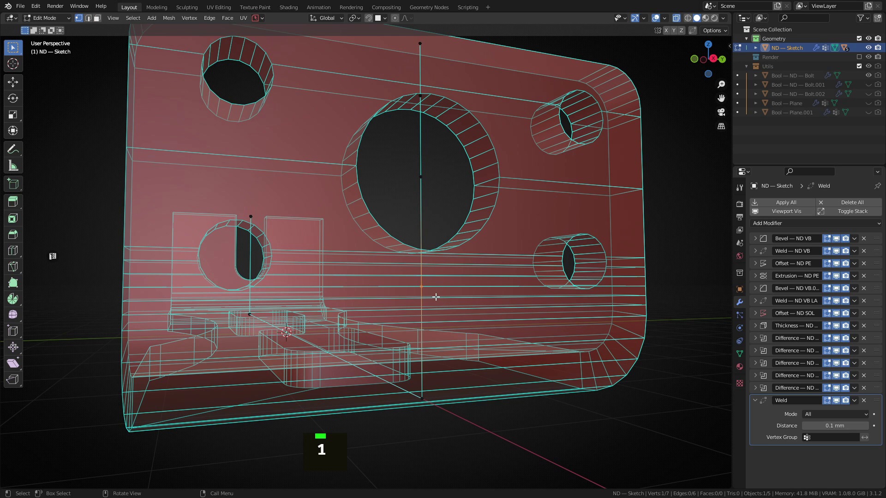
pyautogui.hotkey('alt', 't')
pyautogui.click(436, 297)
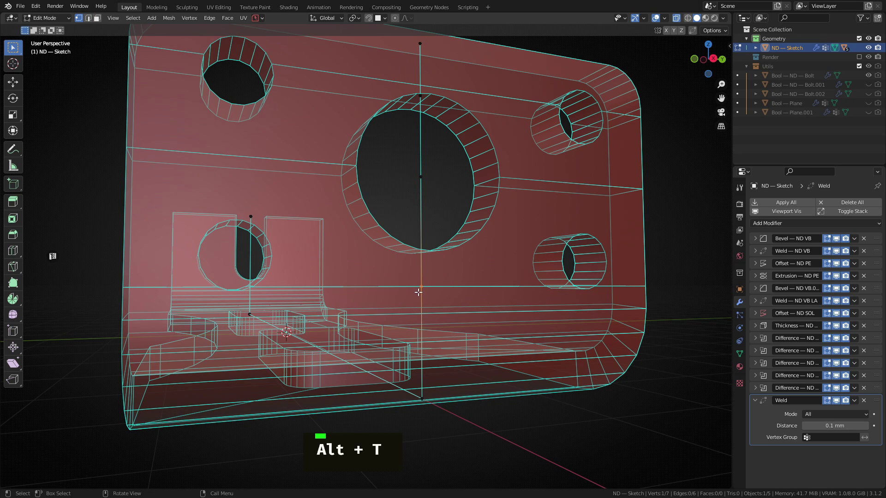
# Slide the new lower vertex up along the flange's vertical edge by a factor of 0.238, level with the lower bolt holes
pyautogui.scroll(2, 399, 281)
pyautogui.moveTo(399, 281); pyautogui.dragTo(430, 286, button='middle')
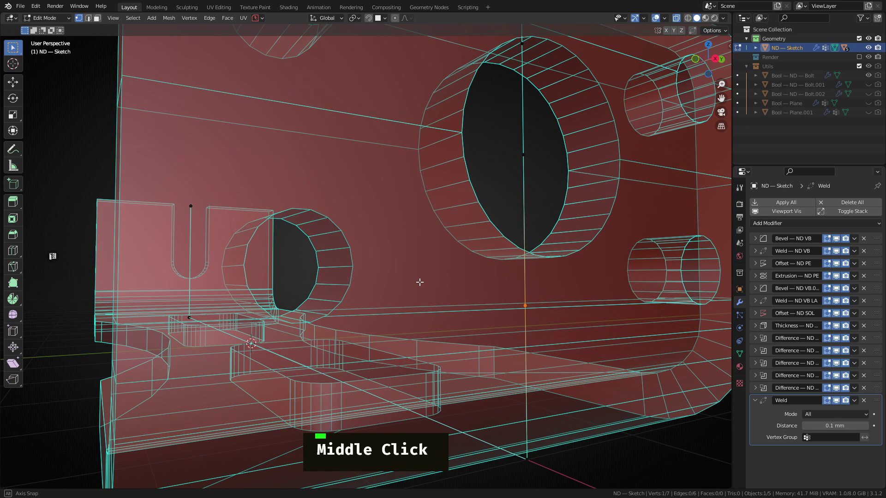
pyautogui.press('g')
pyautogui.press('g')
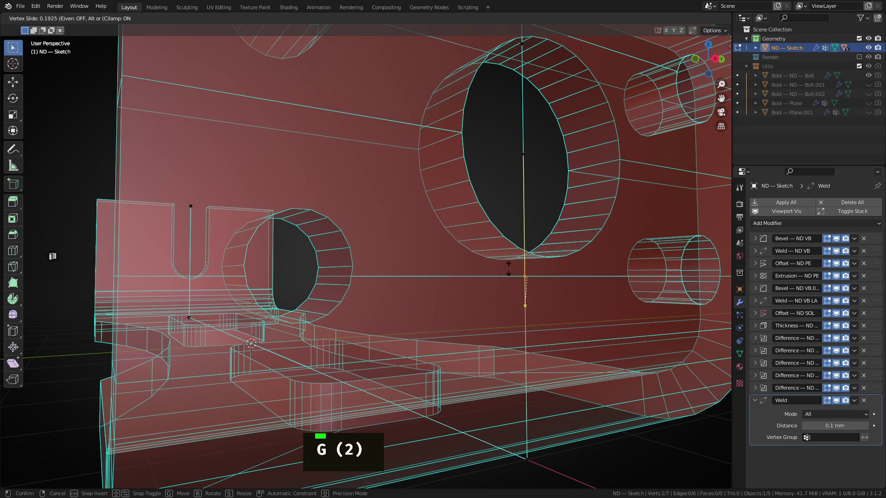
pyautogui.click(508, 262)
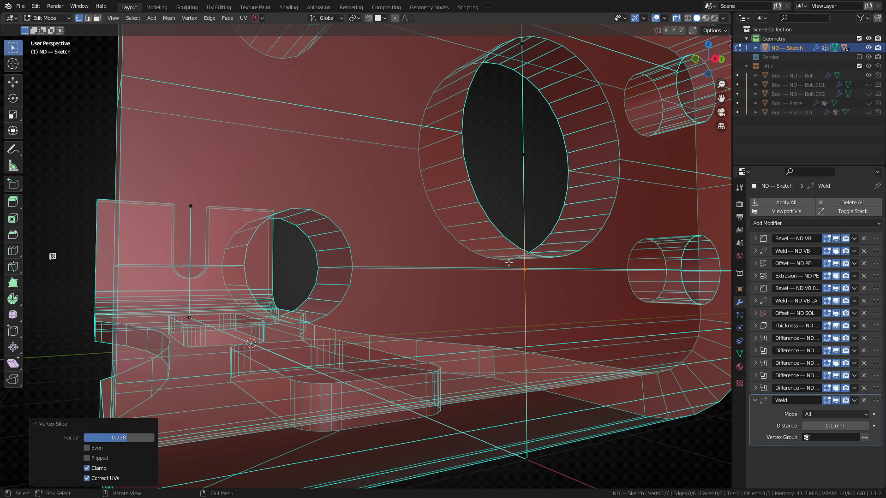
# Turn off X-ray and return the bracket to Object Mode to view it whole
pyautogui.moveTo(353, 266); pyautogui.dragTo(302, 219, button='middle')
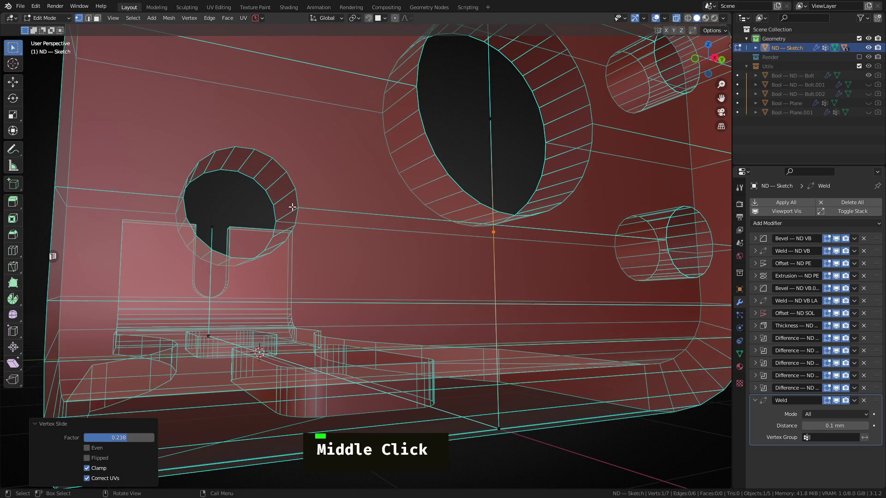
pyautogui.scroll(-4, 376, 240)
pyautogui.moveTo(455, 286); pyautogui.dragTo(456, 307, button='middle')
pyautogui.hotkey('alt', 'z')
pyautogui.press('Escape')
pyautogui.scroll(-4, 418, 331)
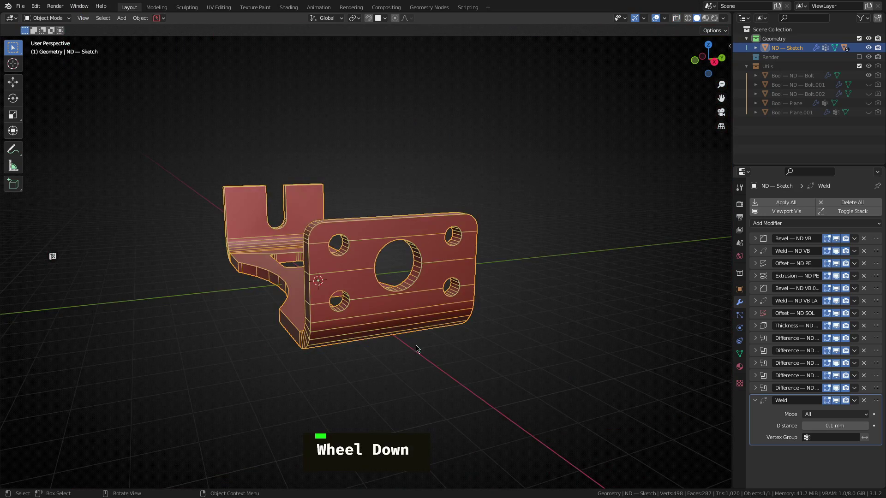
# Examine the bracket's flange and base from several angles, checking the edges where the curved side cut meets the straight side
pyautogui.click(375, 350)
pyautogui.moveTo(375, 353); pyautogui.dragTo(363, 248, button='middle')
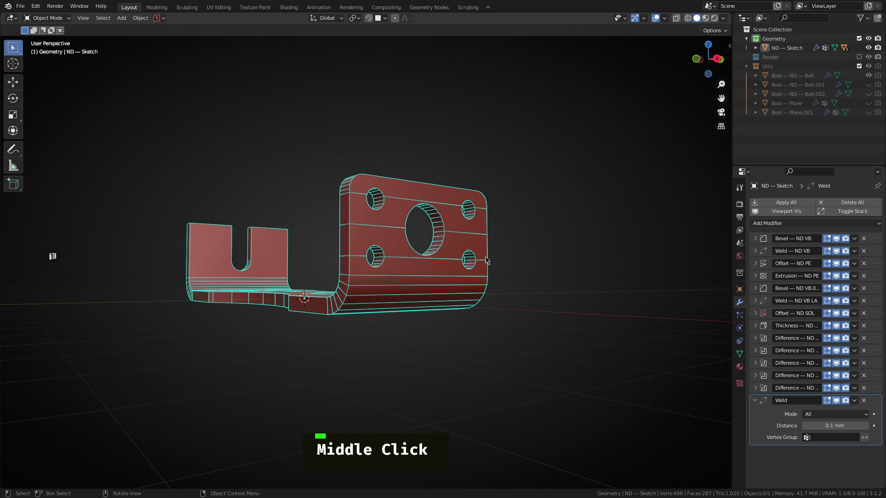
pyautogui.moveTo(450, 216); pyautogui.dragTo(402, 259, button='middle')
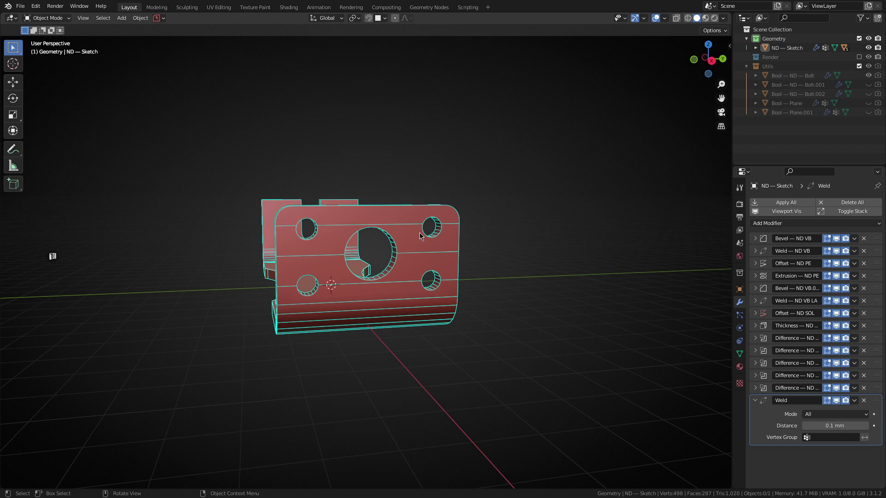
pyautogui.moveTo(343, 277); pyautogui.dragTo(393, 217, button='middle')
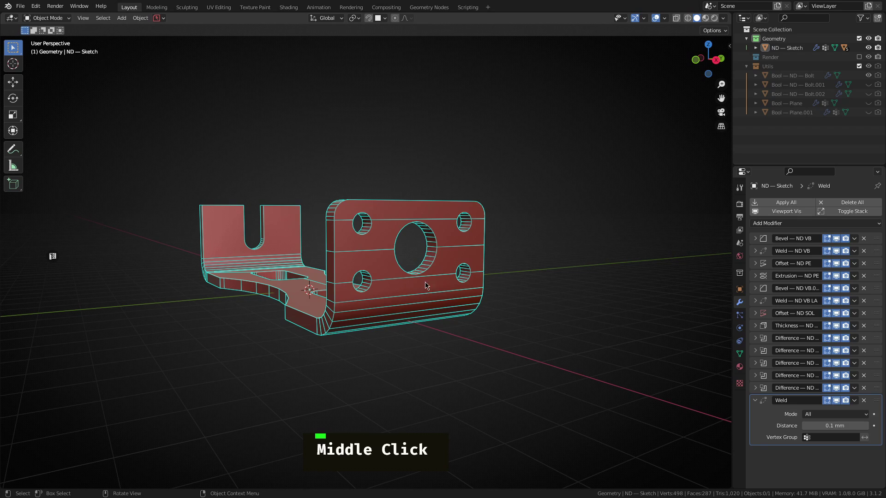
pyautogui.moveTo(410, 270)
pyautogui.mouseDown(button='middle')
pyautogui.moveTo(505, 283)
pyautogui.moveTo(360, 250)
pyautogui.moveTo(322, 271)
pyautogui.moveTo(406, 272)
pyautogui.moveTo(419, 252)
pyautogui.moveTo(415, 259)
pyautogui.mouseUp(button='middle')
pyautogui.moveTo(362, 305); pyautogui.dragTo(427, 244, button='middle')
pyautogui.scroll(4, 462, 315)
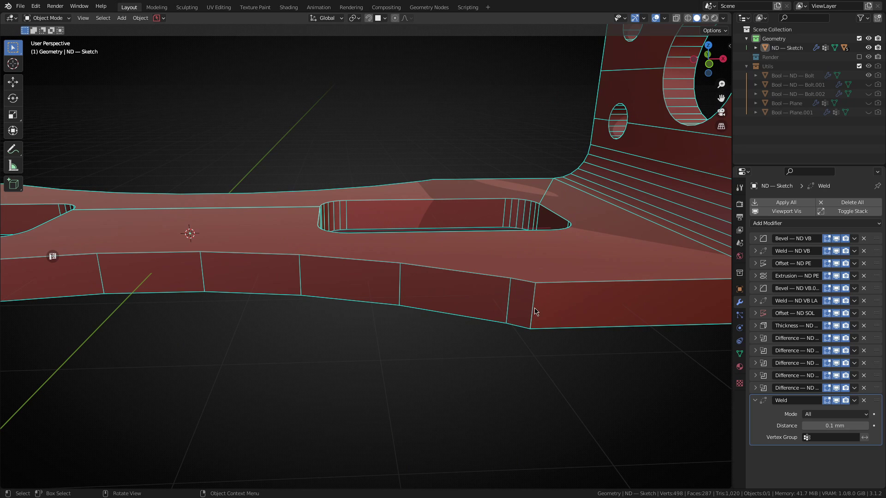
pyautogui.moveTo(519, 308); pyautogui.dragTo(606, 232, button='middle')
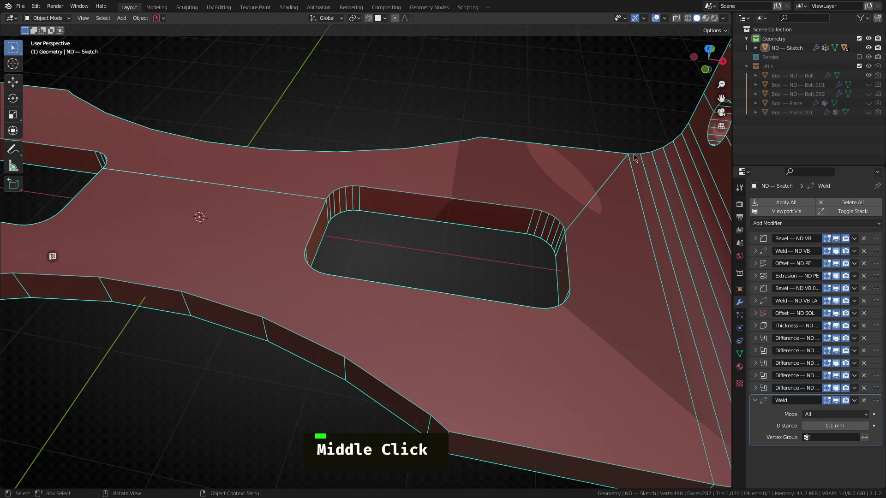
pyautogui.moveTo(446, 272); pyautogui.dragTo(425, 249, button='middle')
pyautogui.scroll(-3, 388, 306)
pyautogui.keyDown('shift'); pyautogui.moveTo(388, 306); pyautogui.dragTo(421, 284, button='middle'); pyautogui.keyUp('shift')
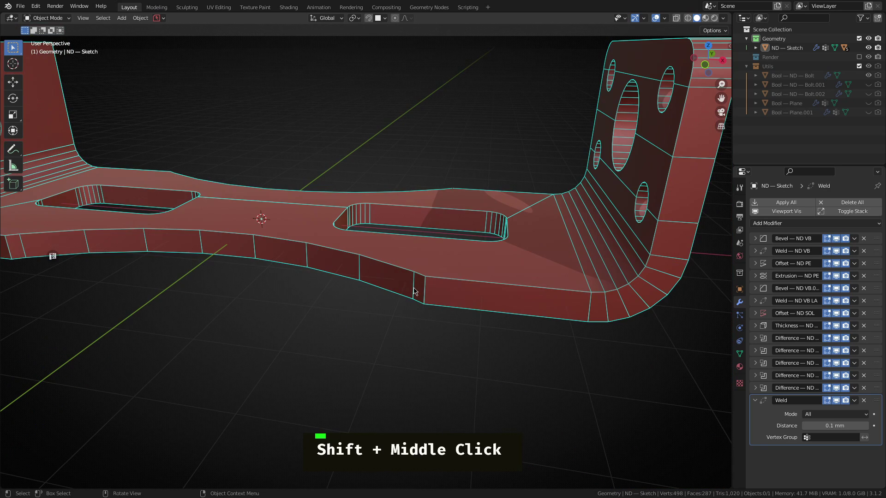
# Make the hidden boolean cutter objects visible around the bracket
pyautogui.hotkey('alt', 'v')
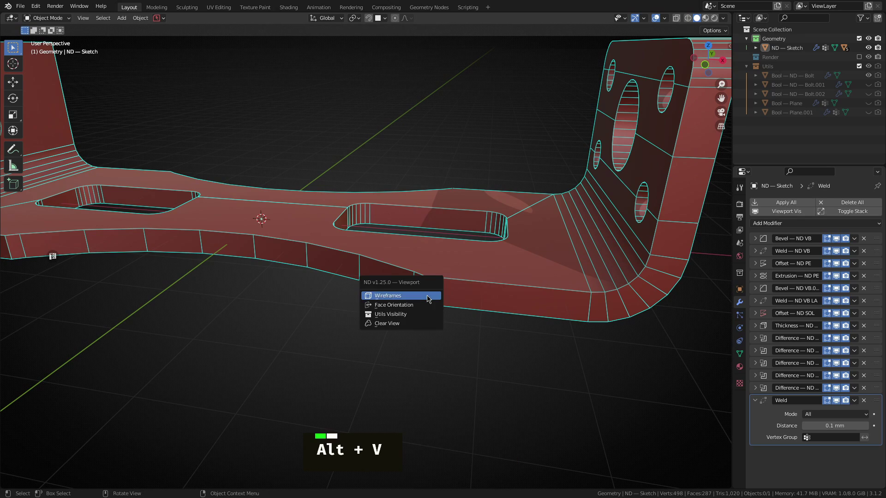
pyautogui.click(413, 316)
pyautogui.click(418, 264)
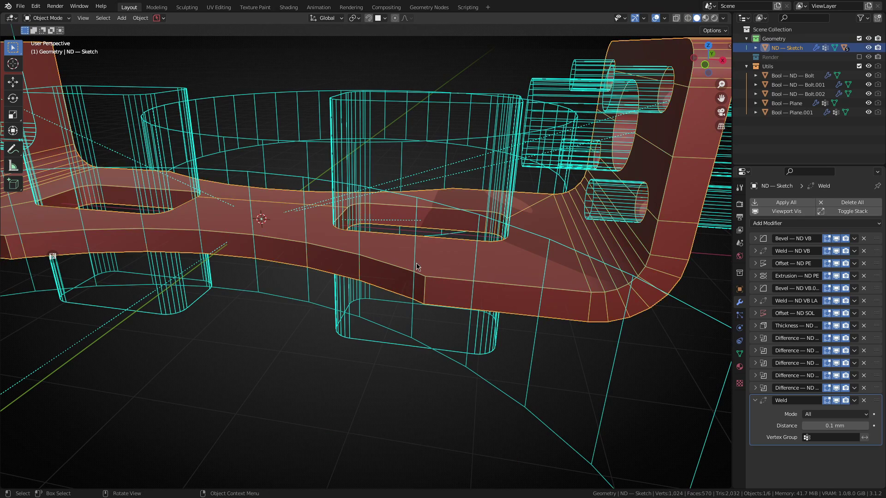
# Move the large round side cutter -1.0863 mm along the global Y axis to remove the extra narrow edge segment
pyautogui.moveTo(419, 264); pyautogui.dragTo(392, 302, button='middle')
pyautogui.doubleClick(310, 365)
pyautogui.press('g')
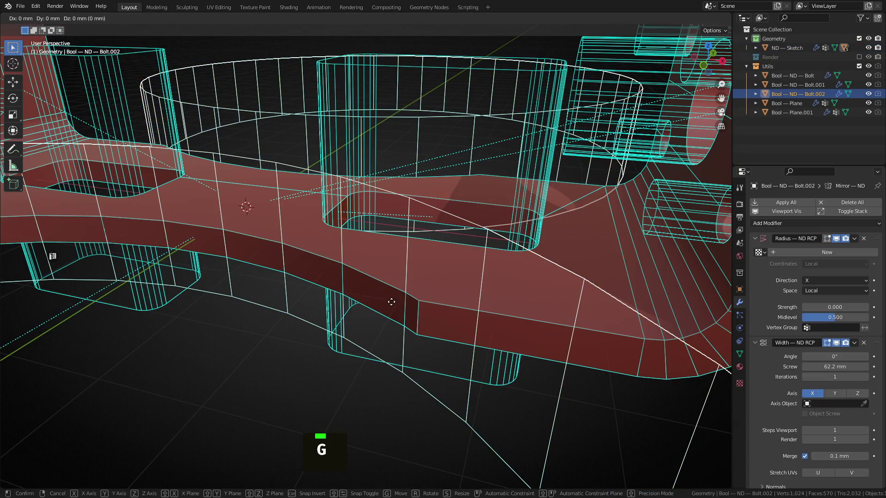
pyautogui.press('y')
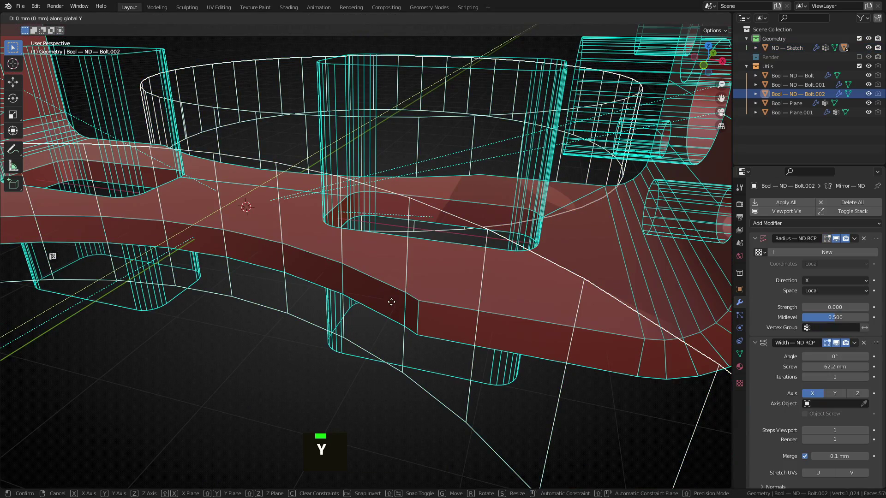
pyautogui.press('shift')
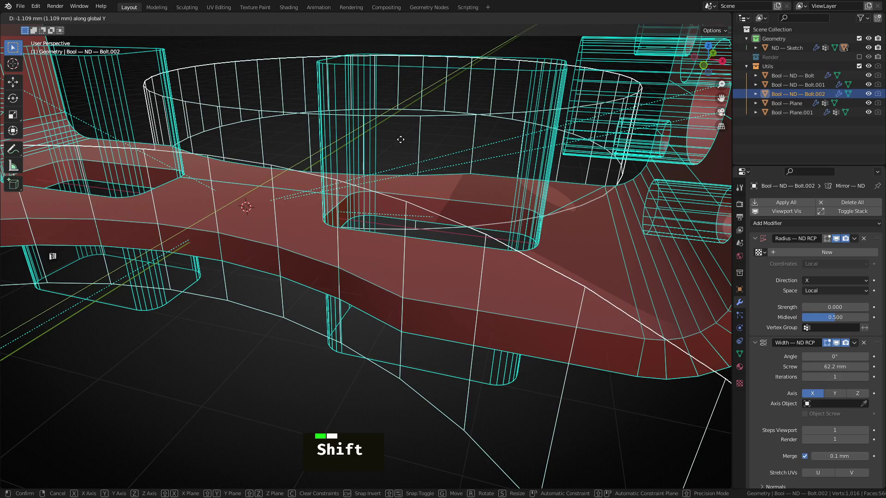
pyautogui.keyDown('shift'); pyautogui.click(400, 146); pyautogui.keyUp('shift')
pyautogui.scroll(-5, 393, 323)
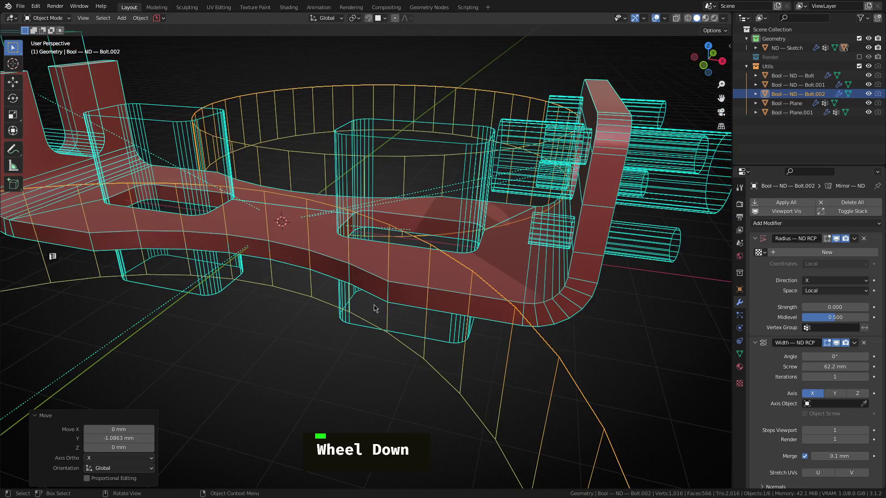
# Hide the boolean cutters again and examine the bracket's curved side edge and the flat faces around the slots
pyautogui.scroll(3, 392, 328)
pyautogui.hotkey('alt', 'v')
pyautogui.click(391, 329)
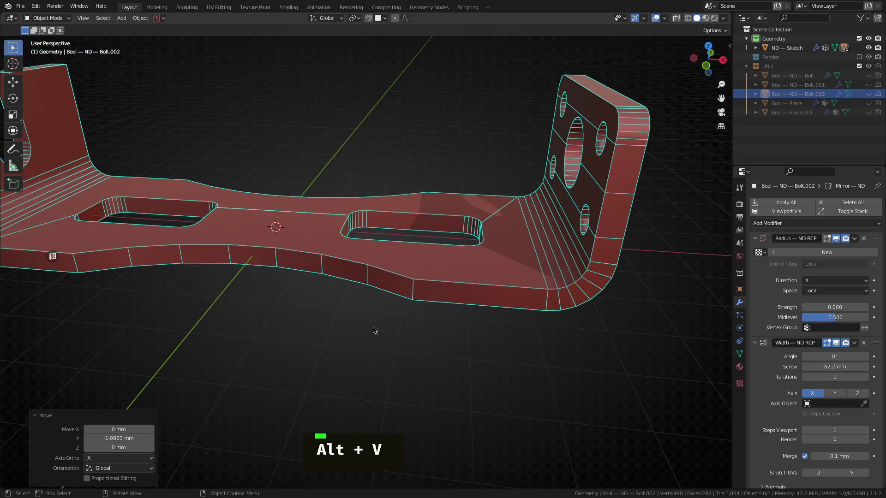
pyautogui.scroll(-3, 371, 254)
pyautogui.scroll(6, 371, 254)
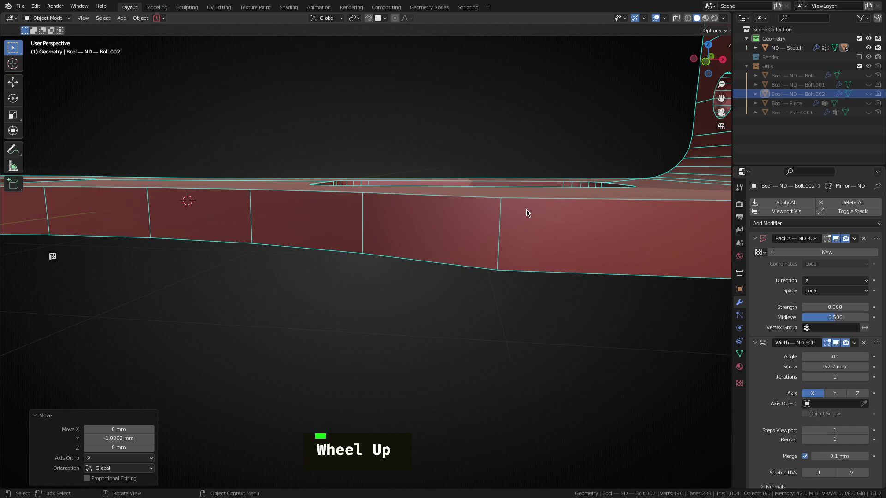
pyautogui.scroll(-3, 502, 239)
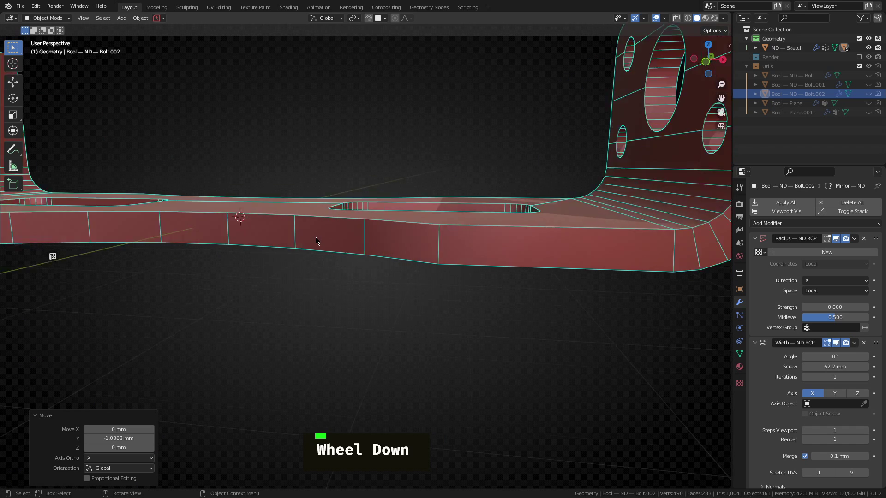
pyautogui.moveTo(316, 242); pyautogui.dragTo(405, 308, button='middle')
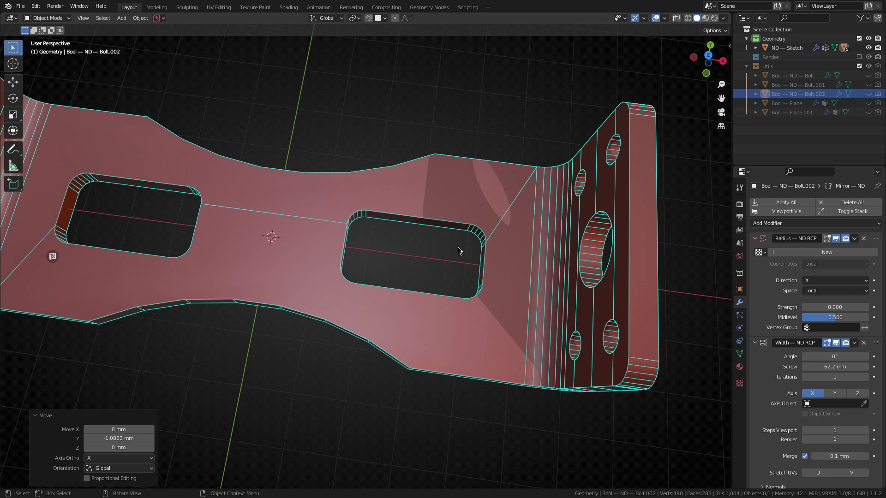
pyautogui.moveTo(460, 250); pyautogui.dragTo(472, 246, button='middle')
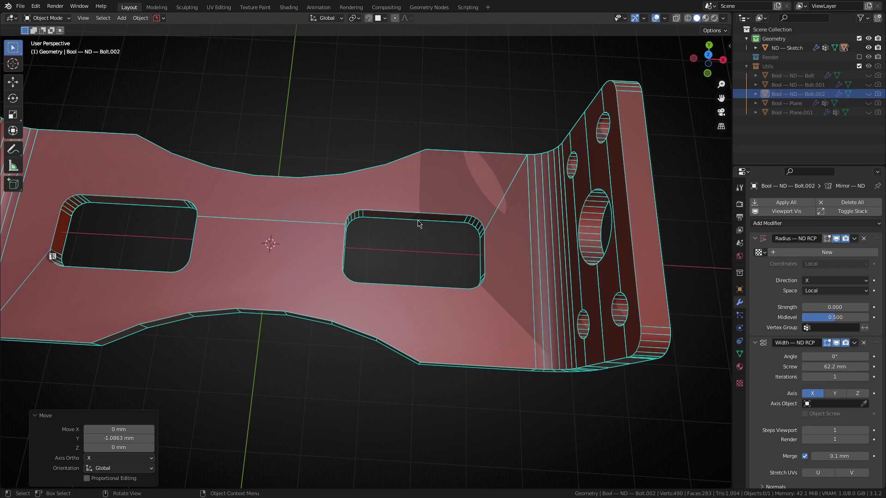
# Enter Edit Mode on the sketch and subdivide its long base edge with one cut
pyautogui.click(404, 200)
pyautogui.press('Tab')
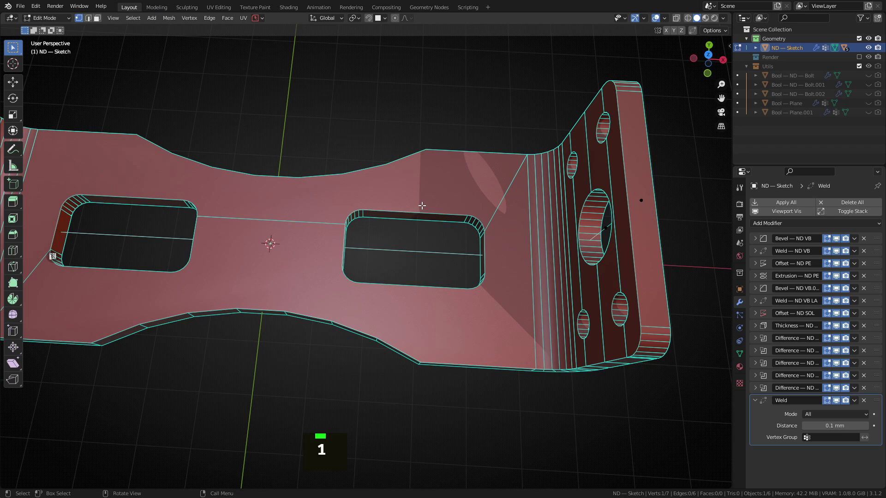
pyautogui.press('2')
pyautogui.click(409, 251)
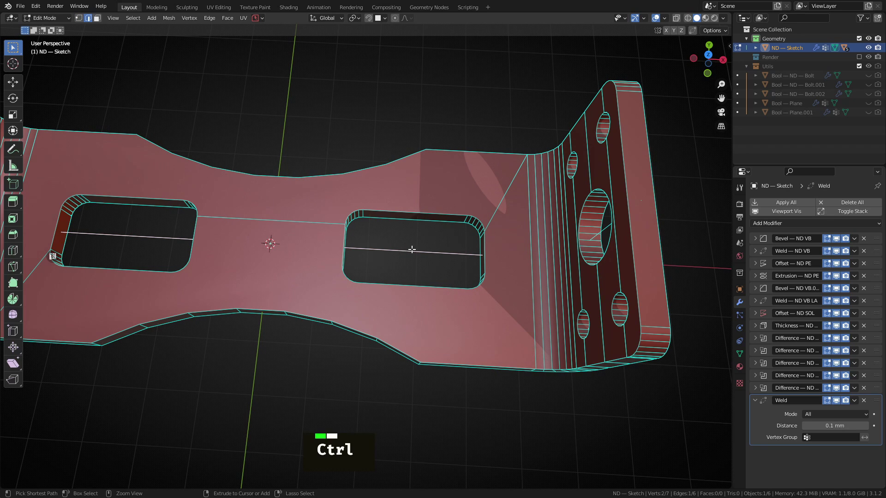
pyautogui.hotkey('ctrl', 'e')
pyautogui.click(386, 250)
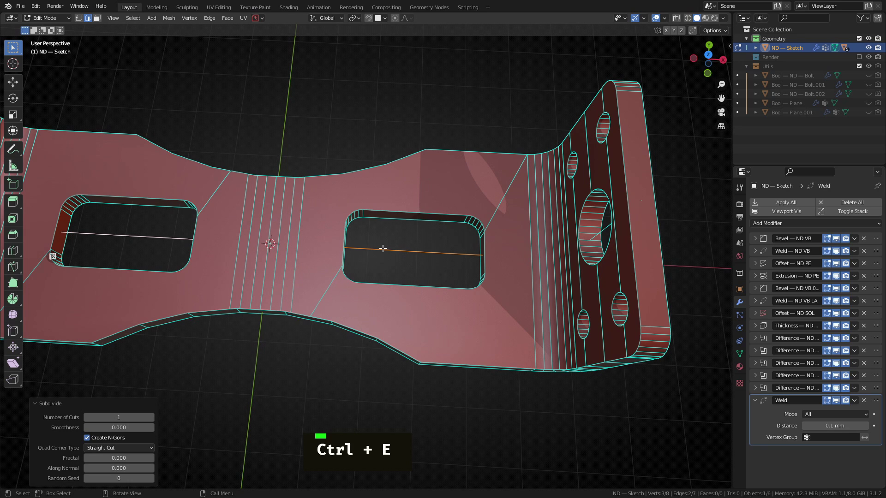
# Turn on X-ray and clear the vertex groups from the new vertex at the middle of the base
pyautogui.press('1')
pyautogui.hotkey('alt', 'z')
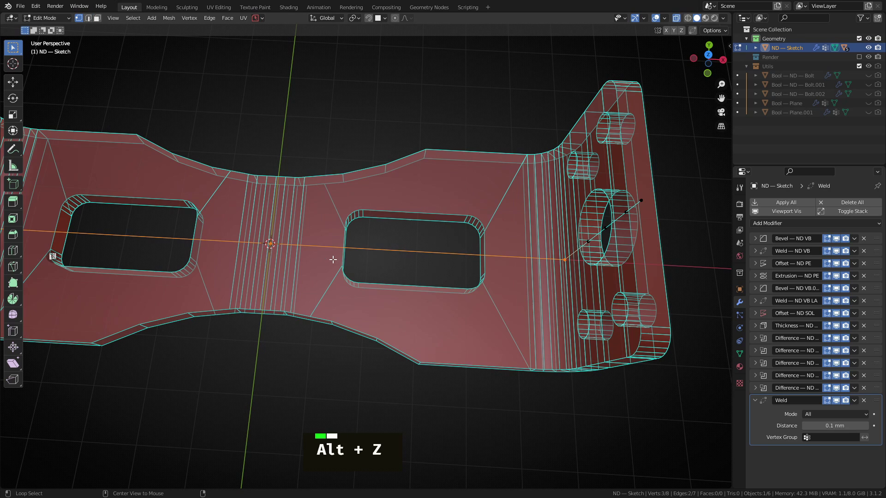
pyautogui.click(271, 244)
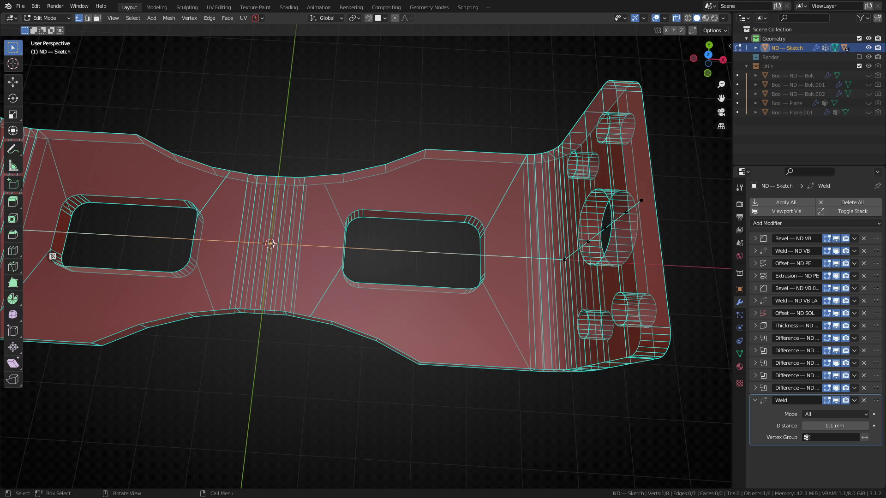
pyautogui.hotkey('alt', 't')
pyautogui.click(271, 243)
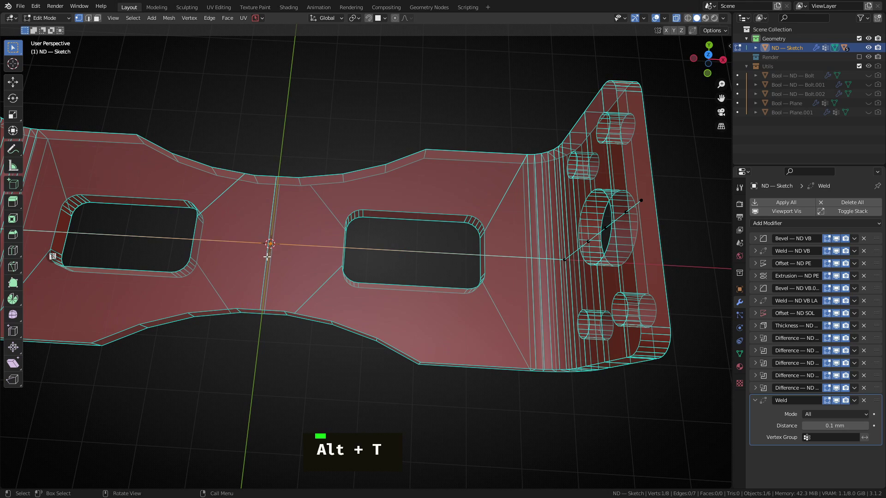
# Slide the base's new vertex along its edge by a factor of 0.519 towards the flange with the bolt holes
pyautogui.press('g')
pyautogui.press('g')
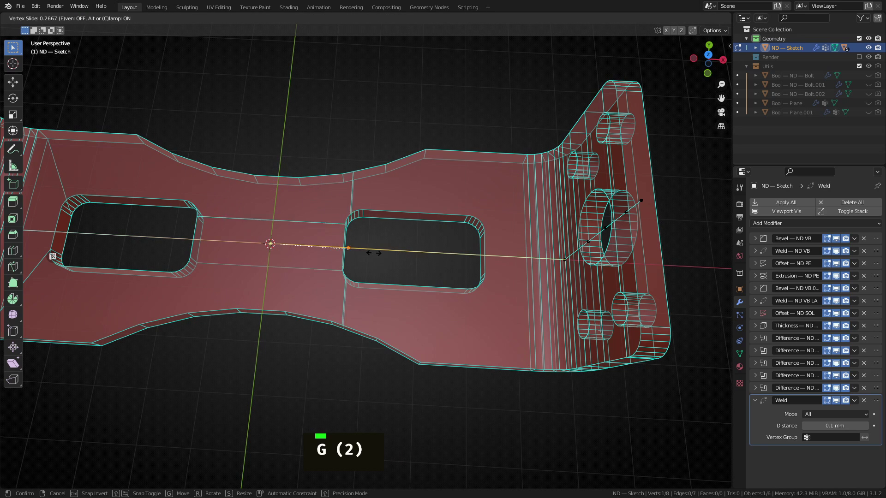
pyautogui.click(446, 254)
pyautogui.moveTo(443, 231); pyautogui.dragTo(381, 263, button='middle')
pyautogui.scroll(2, 381, 262)
pyautogui.scroll(1, 381, 263)
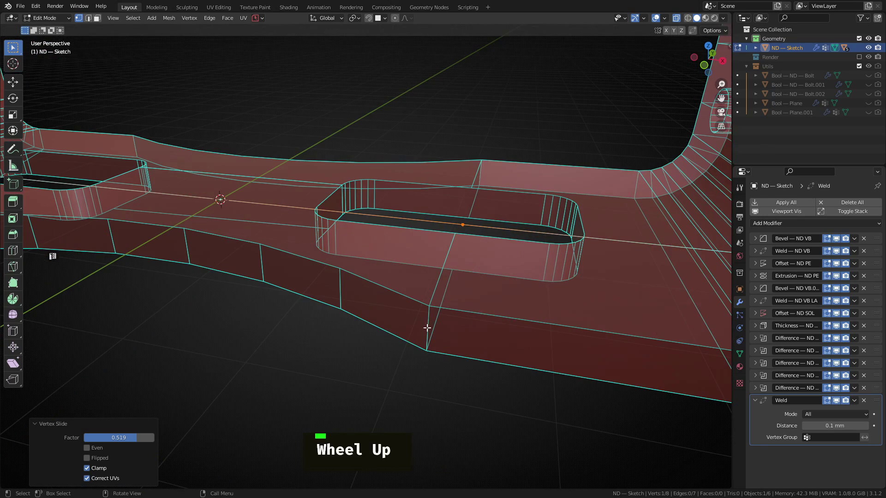
# Fine-tune the base vertex by sliding it a further factor of 0.002, in line with the end corners of the side cuts
pyautogui.press('g')
pyautogui.press('g')
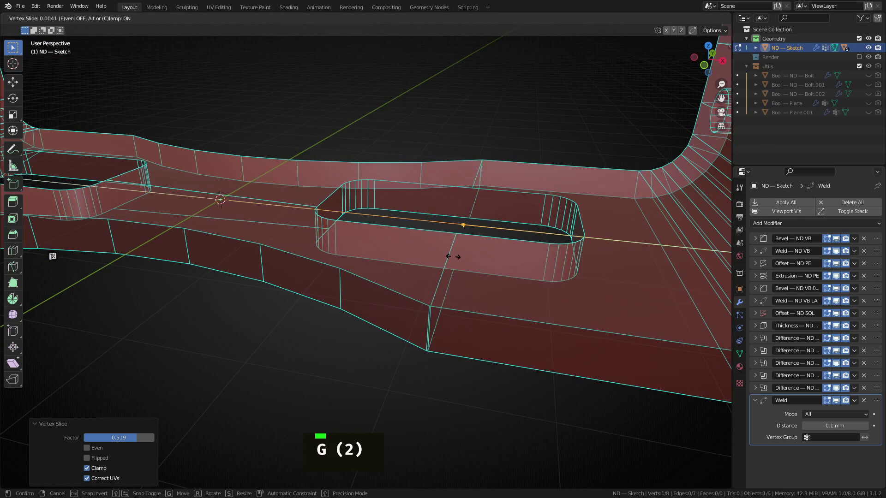
pyautogui.click(452, 257)
pyautogui.moveTo(452, 257); pyautogui.dragTo(447, 327, button='middle')
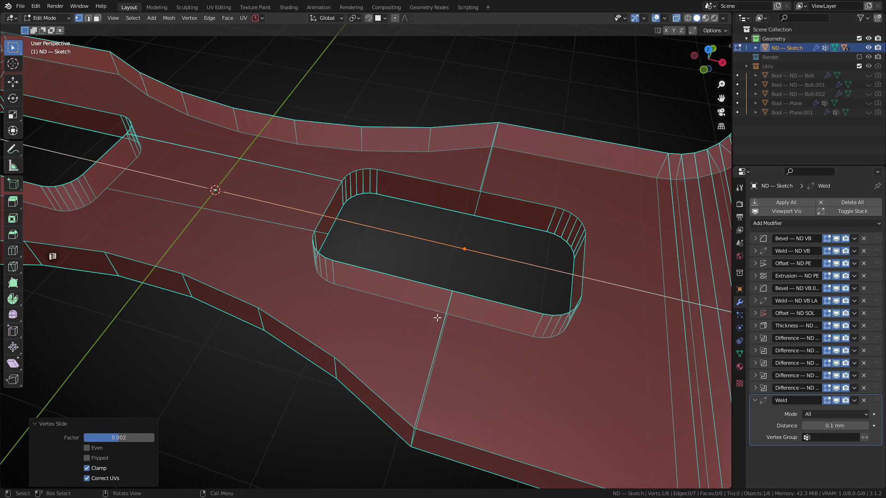
pyautogui.moveTo(475, 204)
pyautogui.mouseDown(button='middle')
pyautogui.moveTo(534, 301)
pyautogui.moveTo(487, 249)
pyautogui.moveTo(563, 198)
pyautogui.moveTo(460, 210)
pyautogui.mouseUp(button='middle')
# Subdivide the longer remaining base edge, running towards the notched flange, with one cut
pyautogui.scroll(-3, 510, 217)
pyautogui.keyDown('shift'); pyautogui.moveTo(332, 259); pyautogui.dragTo(423, 273, button='middle'); pyautogui.keyUp('shift')
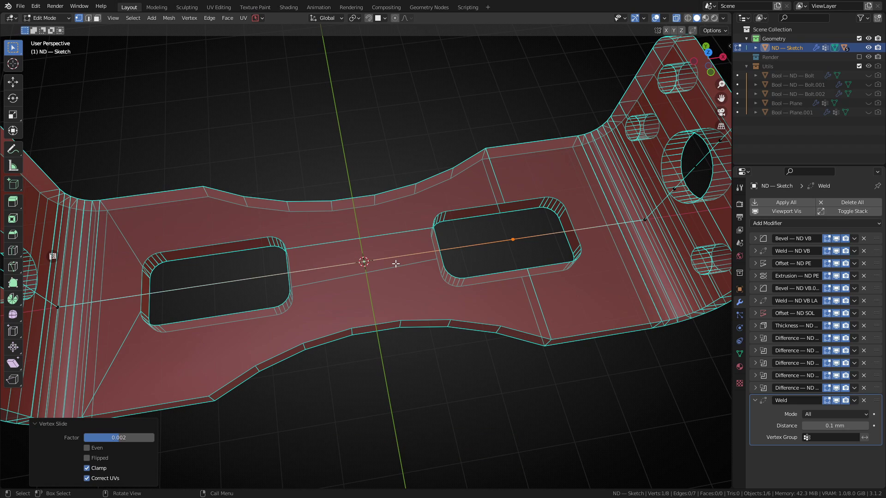
pyautogui.press('2')
pyautogui.click(265, 273)
pyautogui.hotkey('ctrl', 'e')
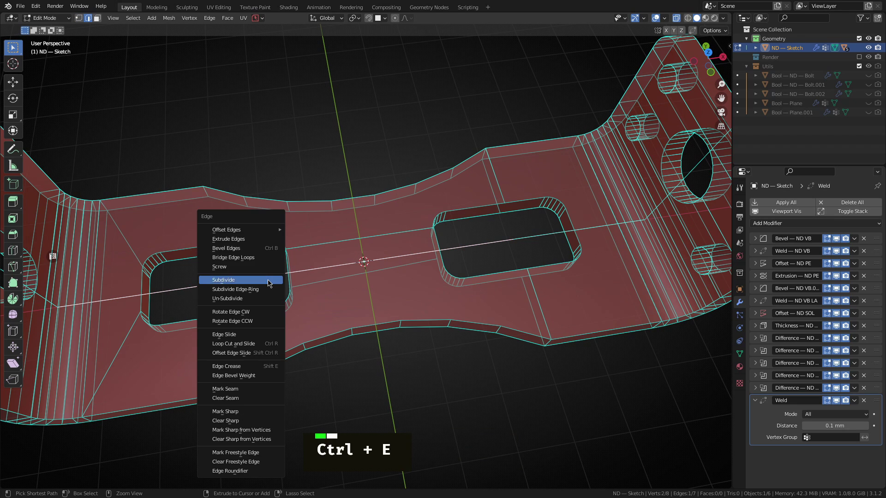
pyautogui.click(244, 279)
# Clear the vertex groups from the second new base vertex, beside the slot nearer the notched flange
pyautogui.press('1')
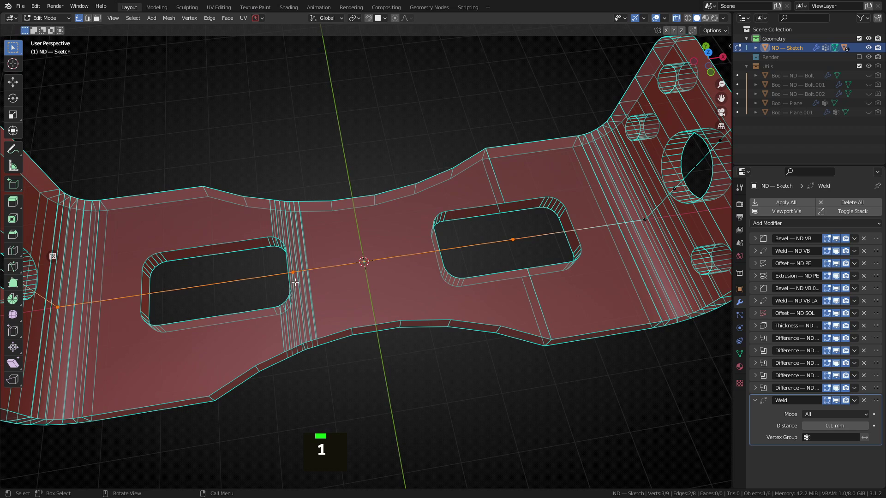
pyautogui.click(317, 291)
pyautogui.press('alt')
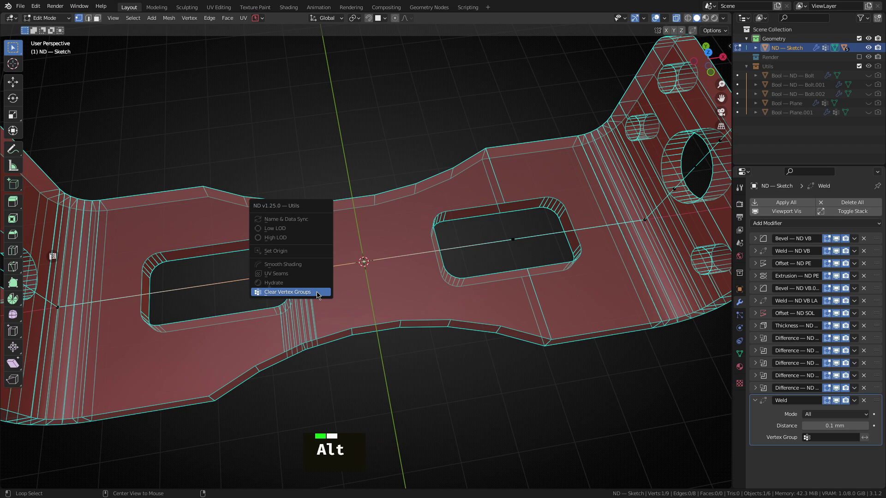
pyautogui.click(317, 291)
# Slide the second base vertex along its edge by a factor of 0.184 towards the notched flange
pyautogui.keyDown('shift'); pyautogui.moveTo(314, 292); pyautogui.dragTo(395, 287, button='middle'); pyautogui.keyUp('shift')
pyautogui.scroll(1, 395, 287)
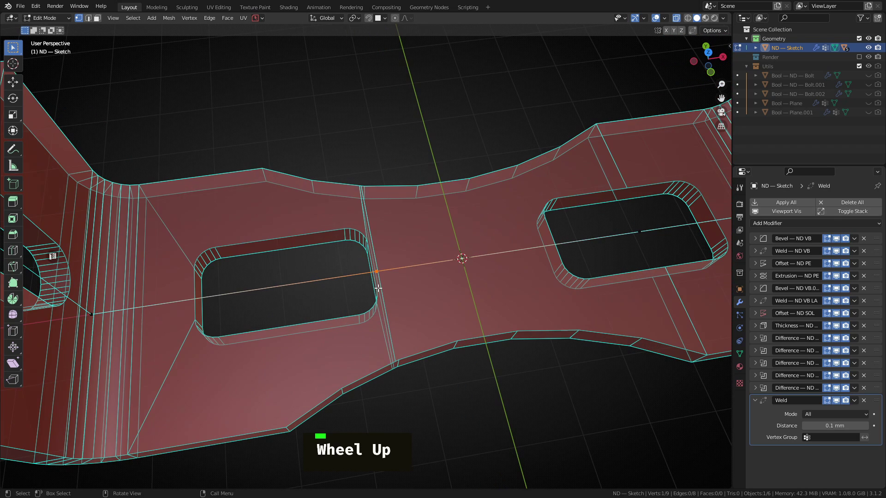
pyautogui.press('g')
pyautogui.press('g')
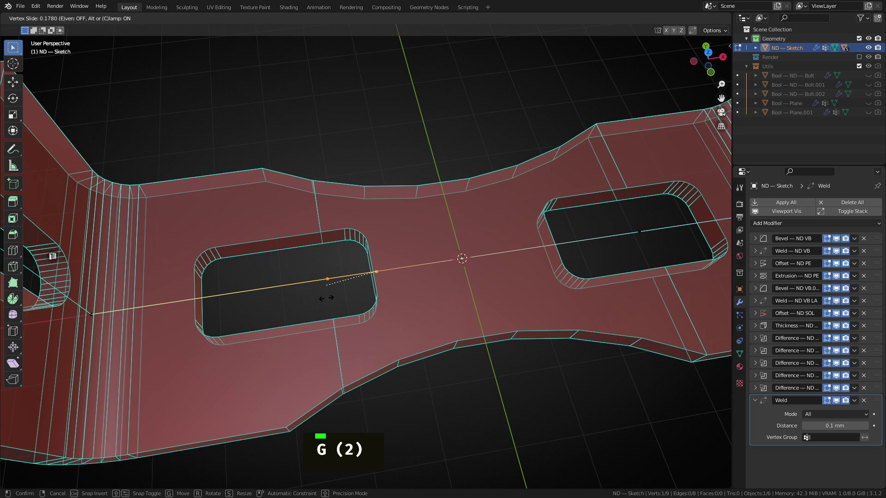
pyautogui.click(324, 297)
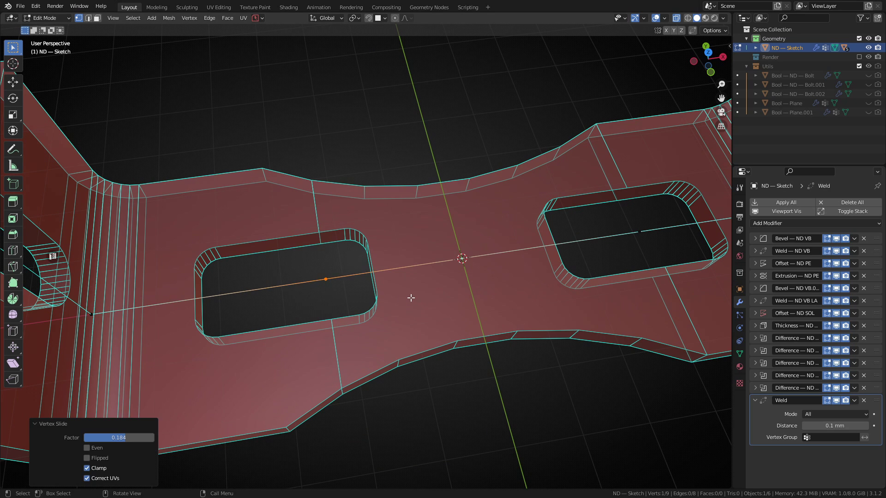
pyautogui.scroll(1, 348, 281)
pyautogui.keyDown('shift'); pyautogui.moveTo(348, 281); pyautogui.dragTo(417, 307, button='middle'); pyautogui.keyUp('shift')
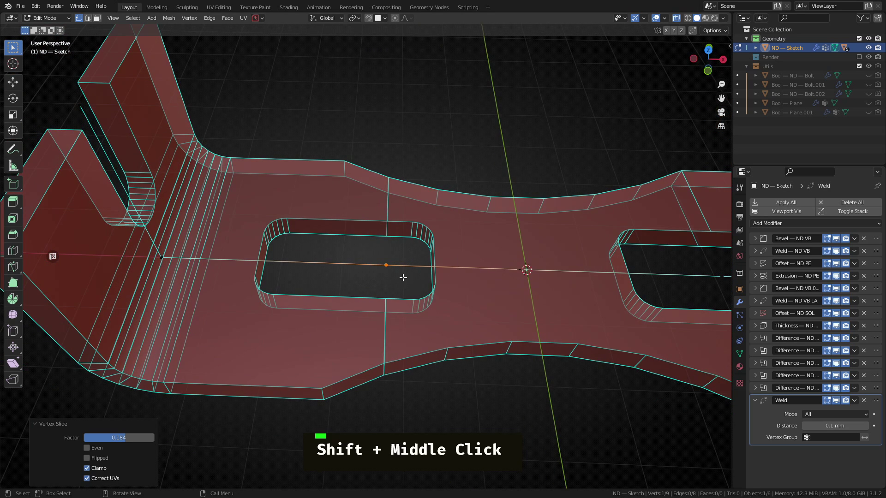
# Slide the second base vertex along its edge by a factor of 0.224 towards the notched flange
pyautogui.press('g')
pyautogui.press('g')
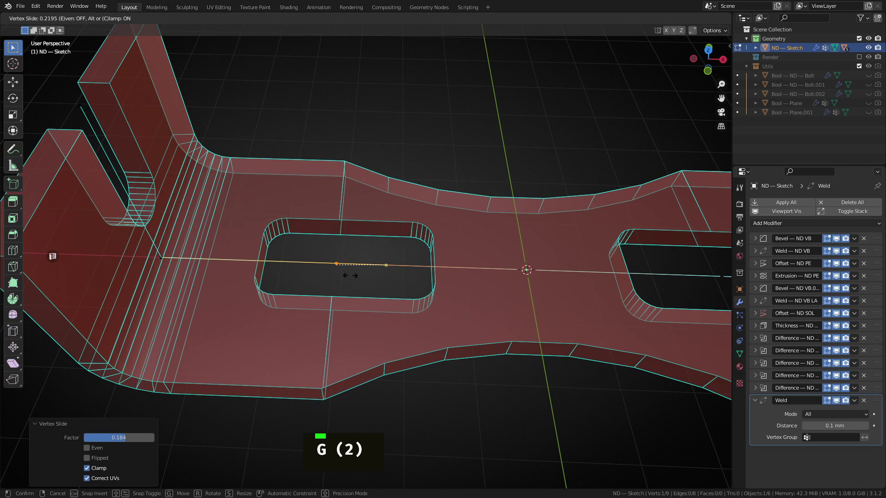
pyautogui.click(349, 275)
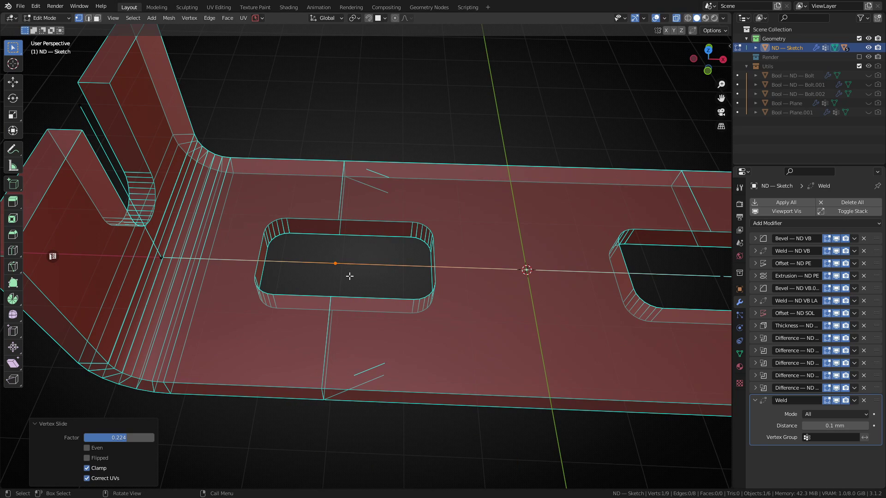
# Fine-tune the second base vertex by a slide factor of 0.003, in line with the side cuts' end corners, and return to Object Mode
pyautogui.press('g')
pyautogui.press('g')
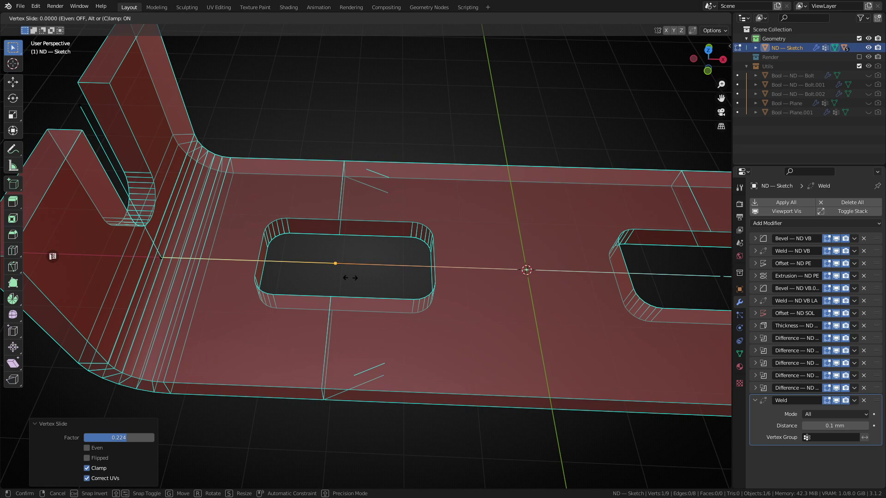
pyautogui.press('shift')
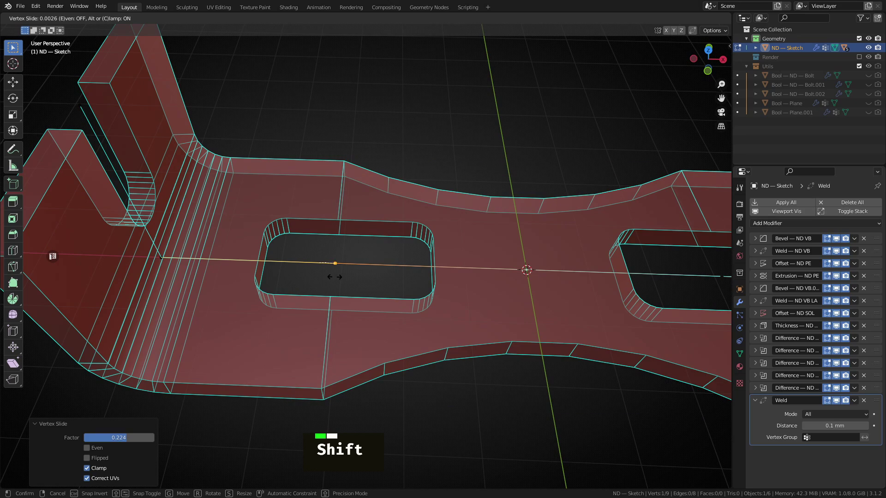
pyautogui.keyDown('shift'); pyautogui.click(371, 283); pyautogui.keyUp('shift')
pyautogui.moveTo(371, 283); pyautogui.dragTo(297, 253, button='middle')
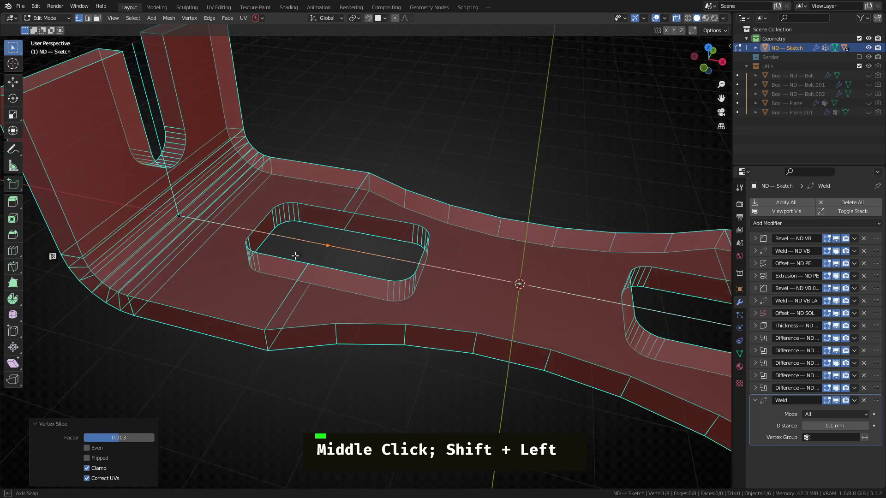
pyautogui.scroll(-2, 332, 261)
pyautogui.scroll(-3, 332, 260)
pyautogui.press('Tab')
pyautogui.press('Escape')
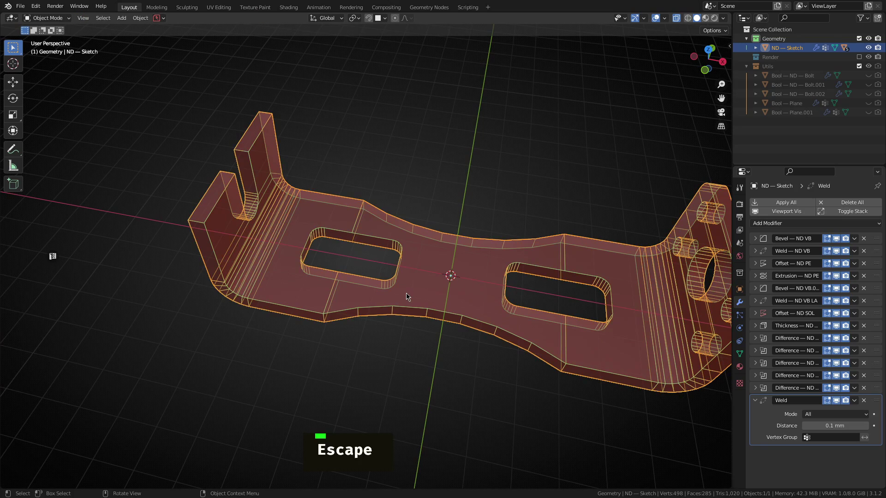
# Deselect the bracket, turn off X-ray and display its wireframe over the solid shading
pyautogui.scroll(-2, 406, 297)
pyautogui.hotkey('alt', 'v')
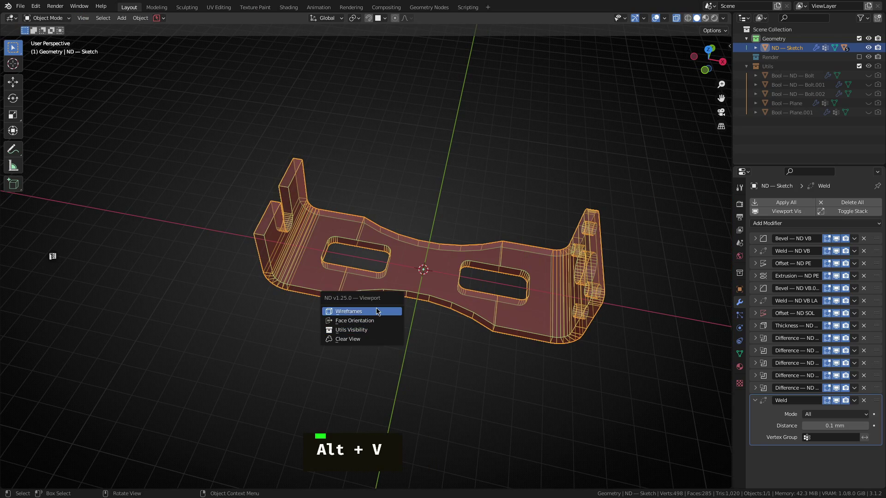
pyautogui.click(376, 311)
pyautogui.hotkey('alt', 'a')
pyautogui.moveTo(389, 340); pyautogui.dragTo(427, 300, button='middle')
pyautogui.hotkey('alt', 'z')
pyautogui.scroll(2, 416, 330)
pyautogui.hotkey('alt', 'v')
pyautogui.click(416, 330)
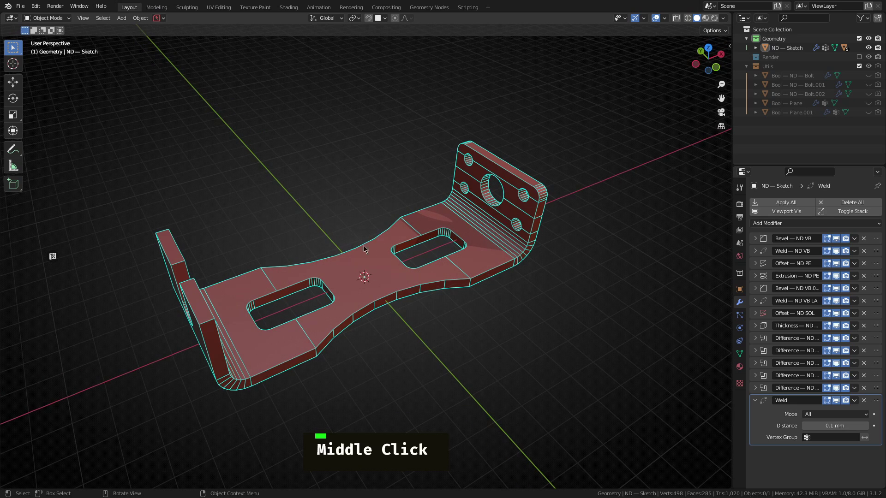
# Turn off the wireframe display on the bracket
pyautogui.scroll(3, 383, 307)
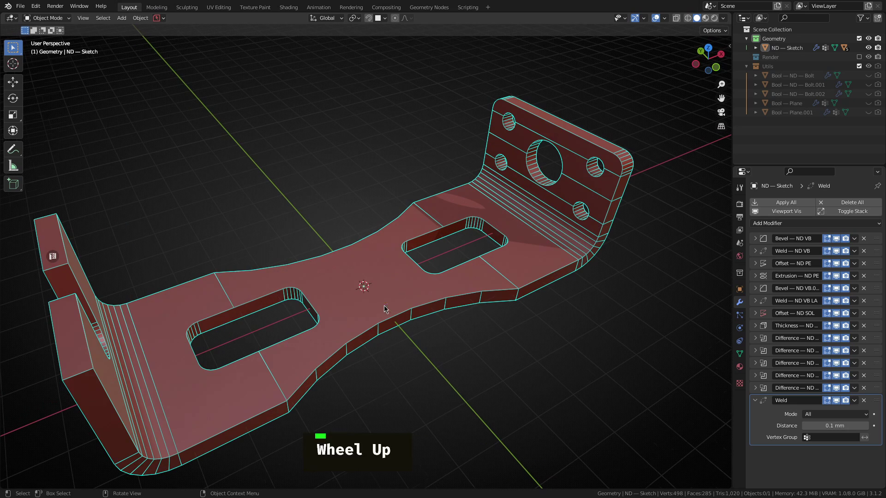
pyautogui.hotkey('alt', 'v')
pyautogui.click(398, 301)
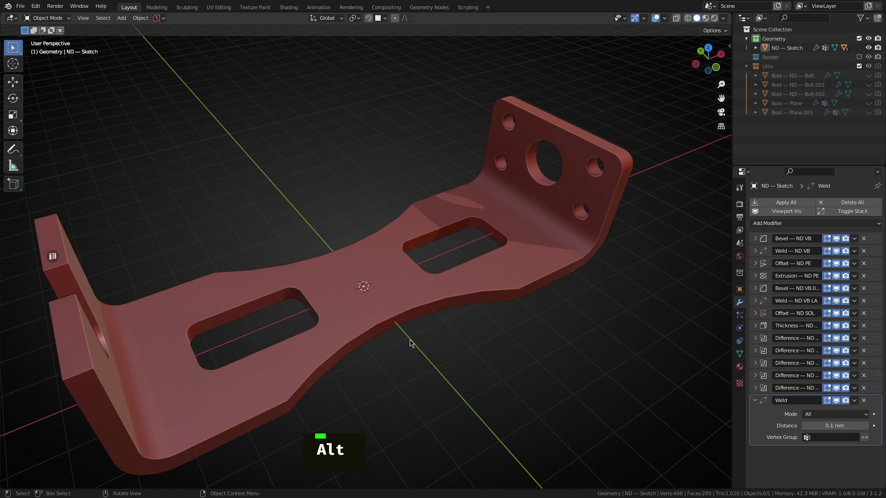
# Add a WN Bevel with a width of 0.4 mm to the whole bracket
pyautogui.keyDown('shift'); pyautogui.moveTo(397, 301); pyautogui.dragTo(380, 276, button='middle'); pyautogui.keyUp('shift')
pyautogui.keyDown('shift'); pyautogui.click(380, 276); pyautogui.keyUp('shift')
pyautogui.hotkey('shift', '2')
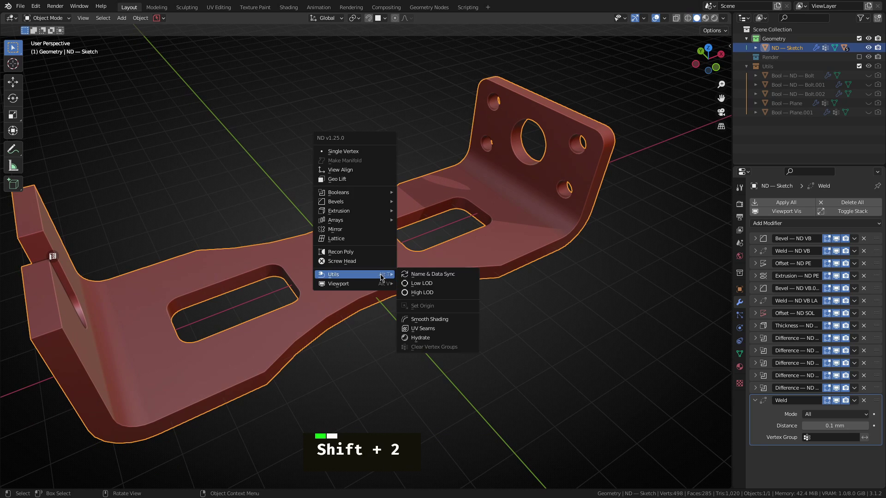
pyautogui.moveTo(374, 202)
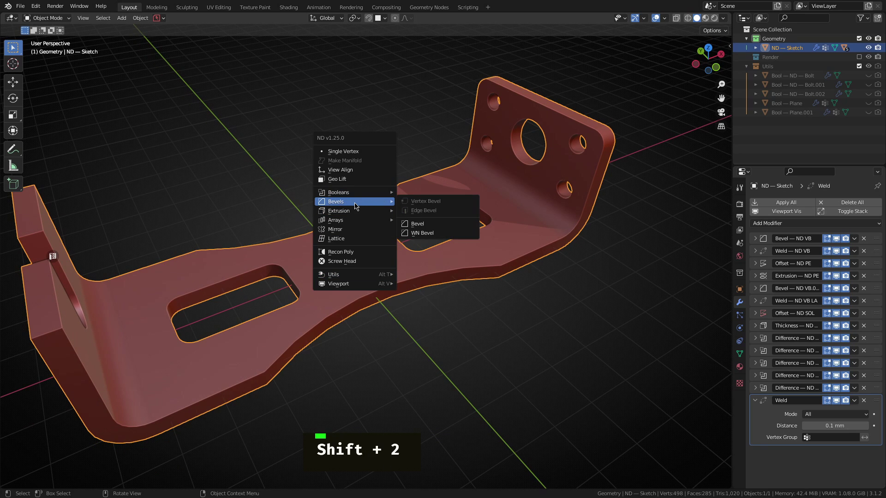
pyautogui.click(431, 236)
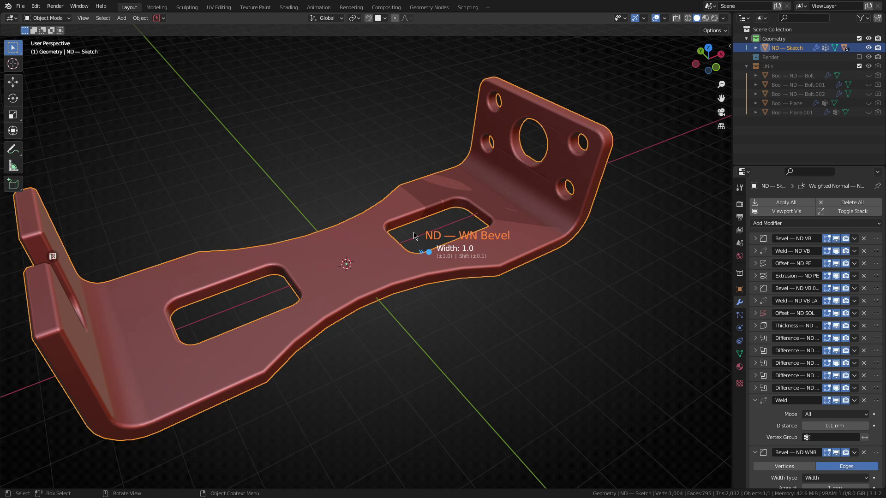
pyautogui.keyDown('shift'); pyautogui.scroll(-2, 415, 236); pyautogui.keyUp('shift')
pyautogui.keyDown('shift'); pyautogui.scroll(3, 414, 236); pyautogui.keyUp('shift')
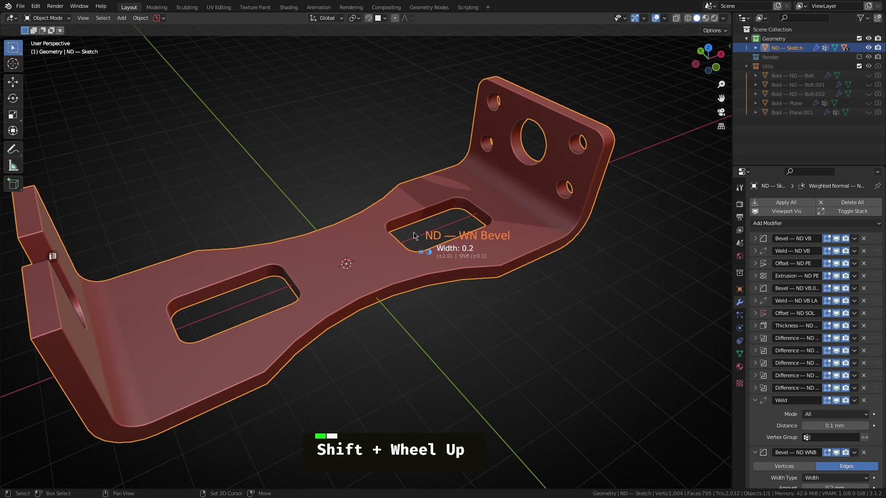
pyautogui.keyDown('shift'); pyautogui.click(414, 236); pyautogui.keyUp('shift')
pyautogui.scroll(-4, 415, 306)
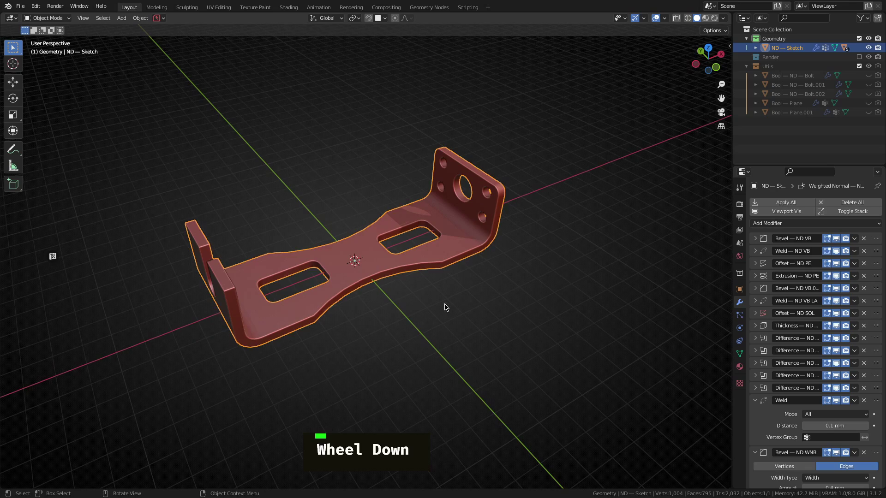
# Examine the bevelled edges and the shading of the base around both slots and flanges from several angles
pyautogui.moveTo(376, 301); pyautogui.dragTo(408, 292, button='middle')
pyautogui.scroll(4, 409, 291)
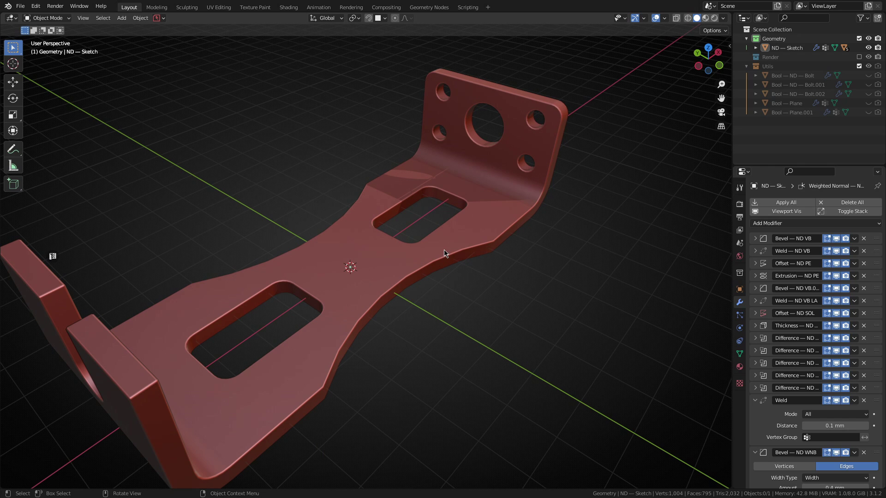
pyautogui.scroll(3, 453, 288)
pyautogui.scroll(2, 474, 306)
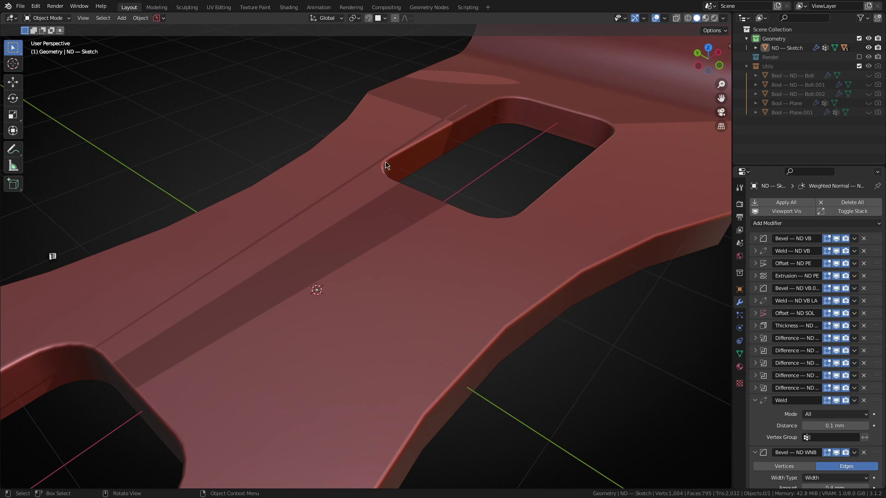
pyautogui.scroll(-2, 429, 205)
pyautogui.scroll(-3, 430, 210)
pyautogui.moveTo(482, 270); pyautogui.dragTo(184, 261, button='middle')
pyautogui.scroll(-4, 277, 233)
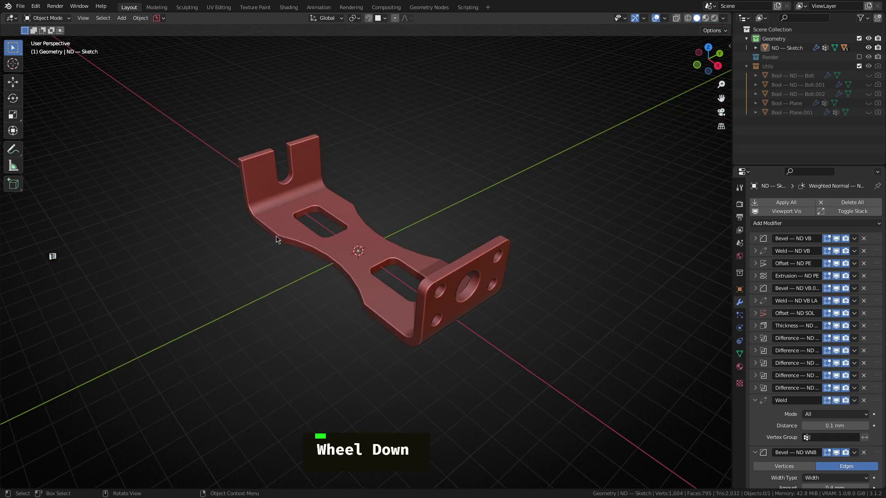
pyautogui.moveTo(279, 231); pyautogui.dragTo(446, 202, button='middle')
pyautogui.scroll(-2, 283, 239)
# Display the wireframe on the bevelled bracket, check its edge flow from both ends, and hide the wireframe again
pyautogui.scroll(4, 279, 253)
pyautogui.hotkey('alt', 'v')
pyautogui.click(374, 253)
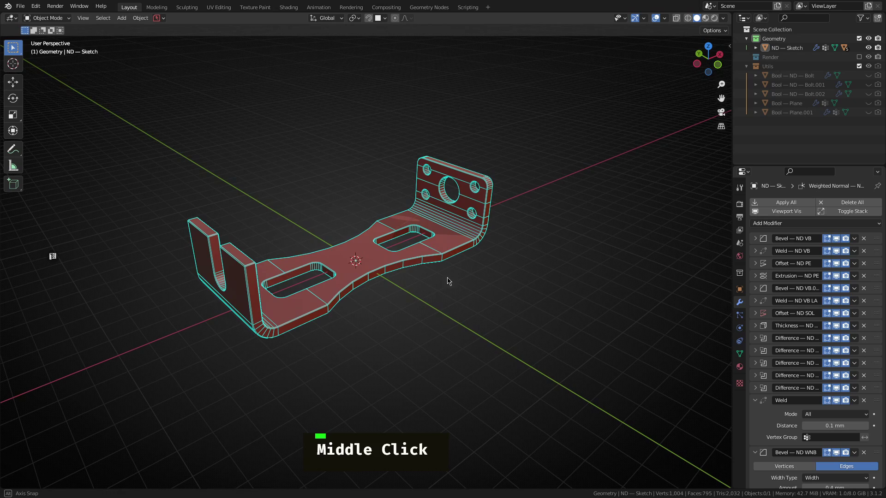
pyautogui.moveTo(449, 278); pyautogui.dragTo(316, 287, button='middle')
pyautogui.hotkey('alt', 'v')
pyautogui.click(317, 287)
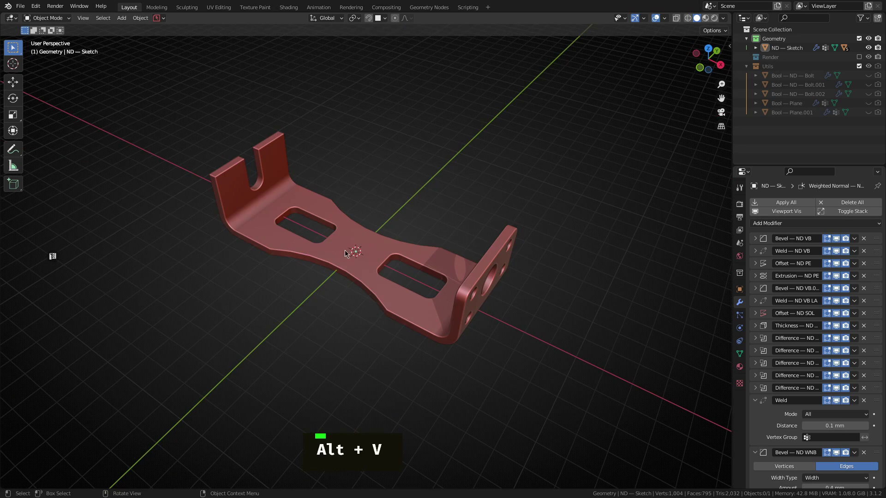
# Select the bracket and collapse all the modifiers in its stack
pyautogui.click(381, 274)
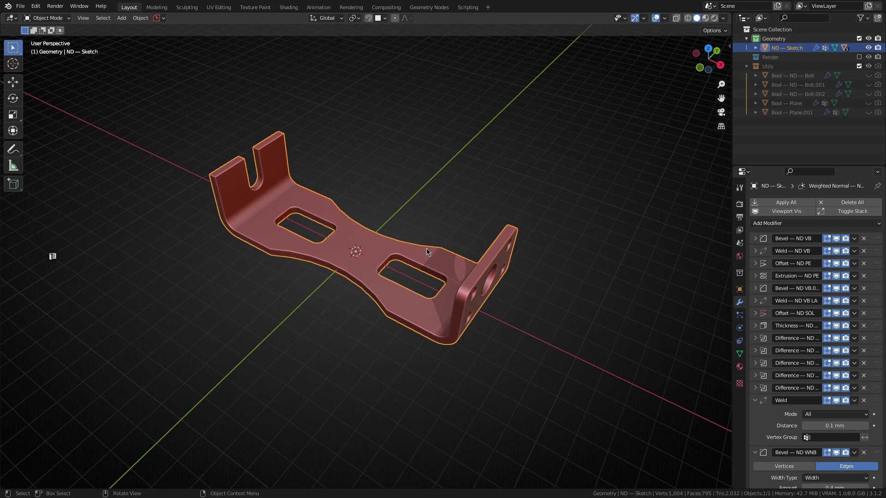
pyautogui.doubleClick(795, 276)
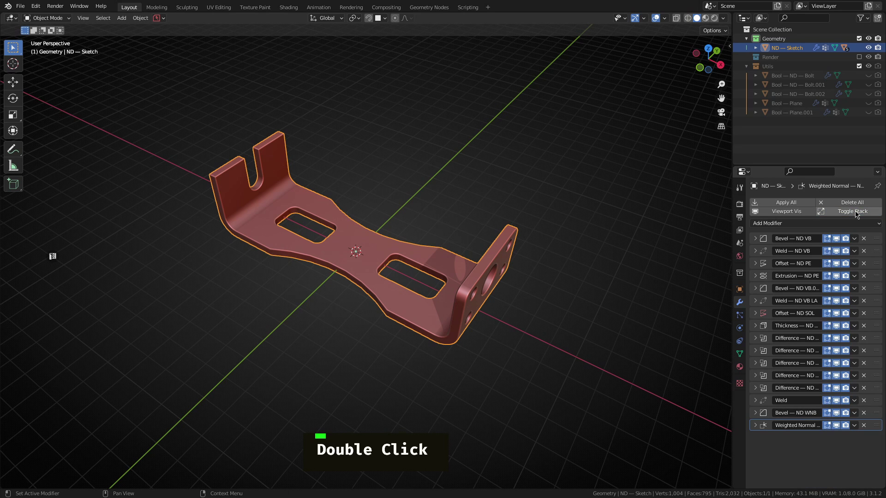
# Disable all the modifiers in the viewport to view the bare base sketch, re-enable them all and deselect the bracket
pyautogui.click(787, 211)
pyautogui.moveTo(513, 281)
pyautogui.mouseDown(button='middle')
pyautogui.moveTo(542, 218)
pyautogui.moveTo(538, 202)
pyautogui.mouseUp(button='middle')
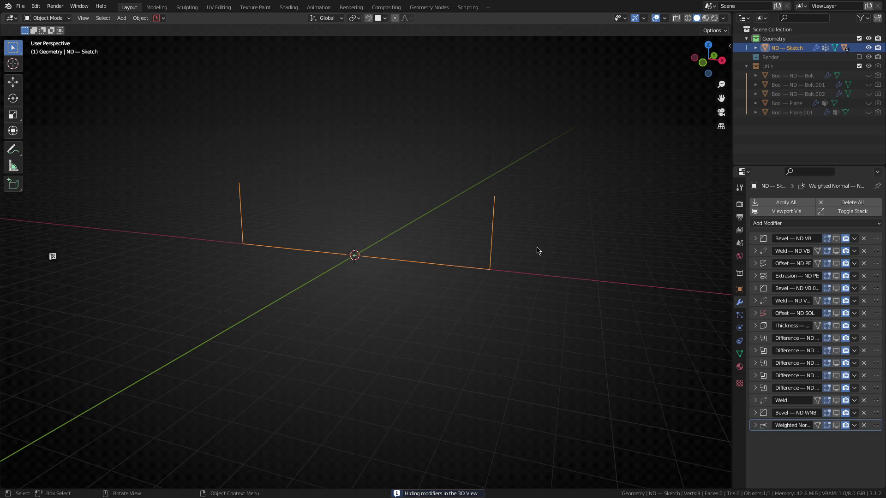
pyautogui.moveTo(836, 239); pyautogui.dragTo(836, 427)
pyautogui.moveTo(538, 309); pyautogui.dragTo(496, 333, button='middle')
pyautogui.click(468, 337)
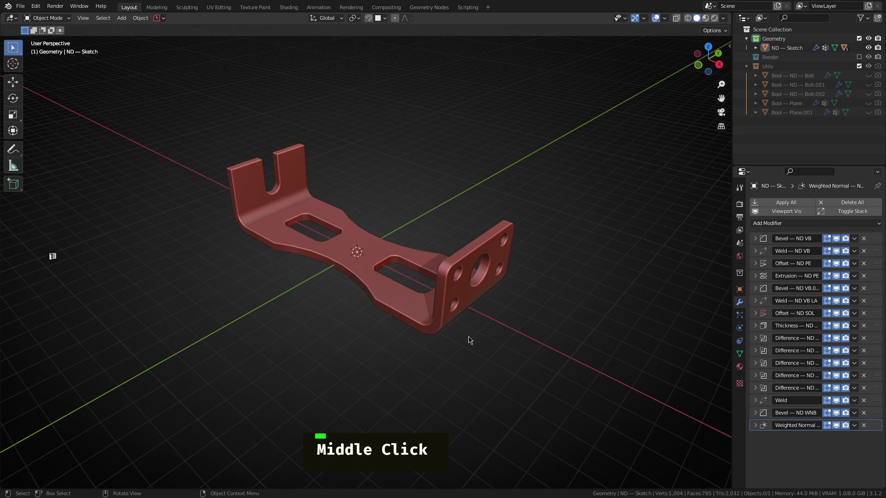
# Show the boolean cutters from the Utils collection, examine them around the bracket from several angles, and hide them again
pyautogui.hotkey('alt', 'v')
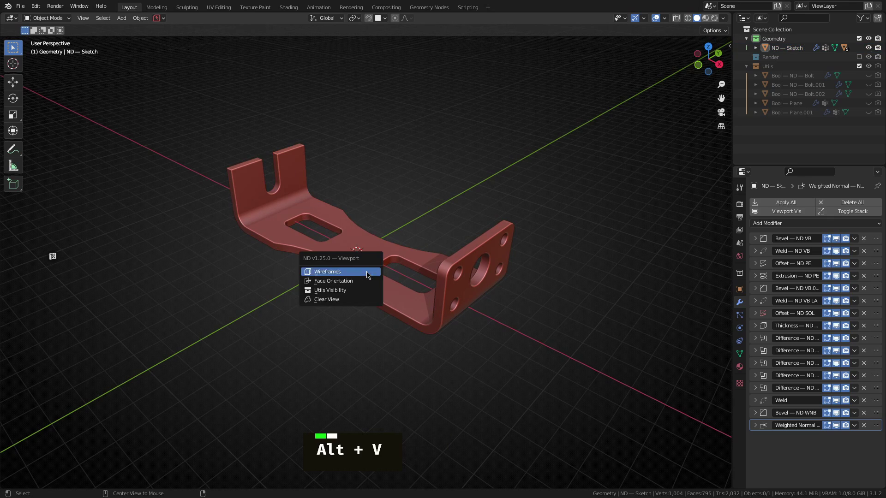
pyautogui.click(330, 291)
pyautogui.scroll(-3, 332, 294)
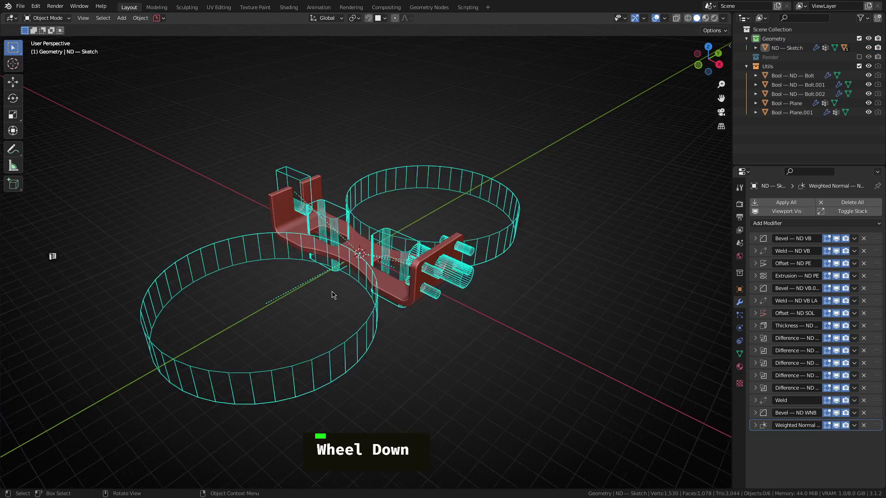
pyautogui.moveTo(332, 295); pyautogui.dragTo(289, 263, button='middle')
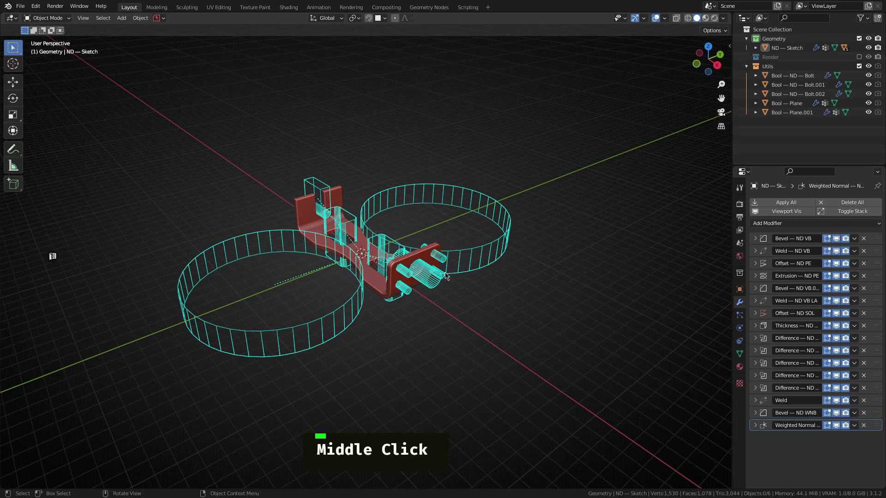
pyautogui.scroll(4, 374, 233)
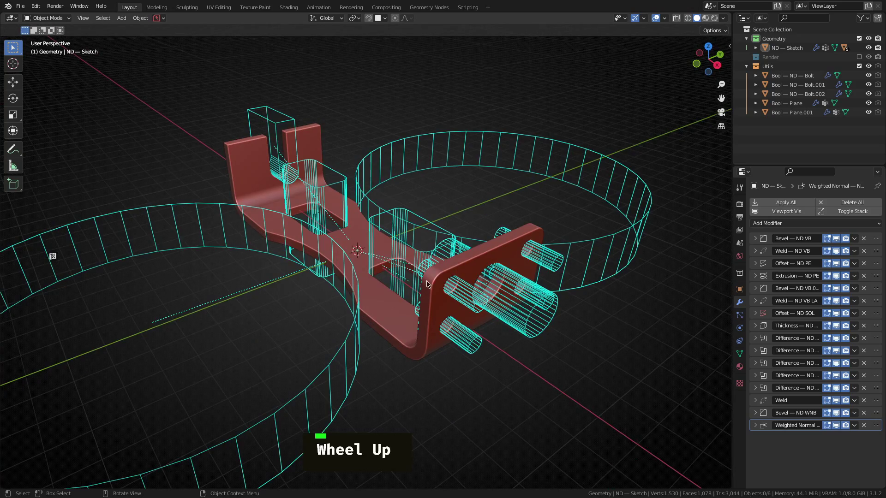
pyautogui.moveTo(379, 218); pyautogui.dragTo(445, 248, button='middle')
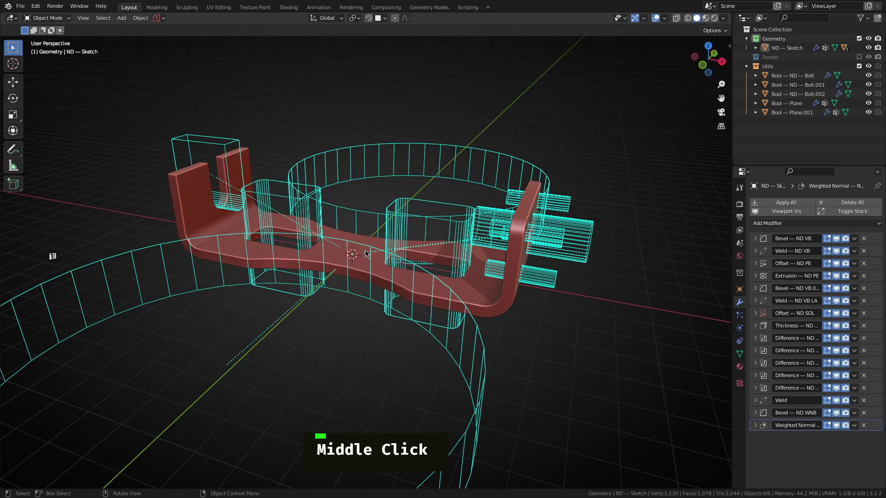
pyautogui.moveTo(388, 243); pyautogui.dragTo(339, 291, button='middle')
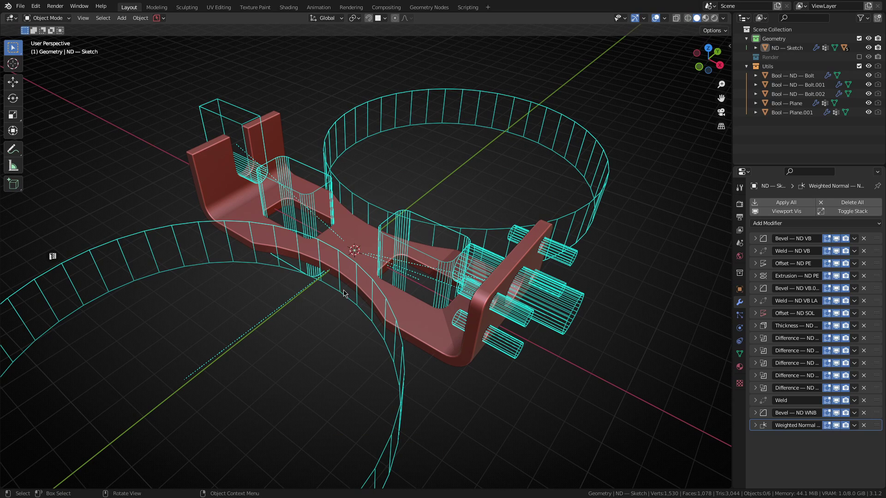
pyautogui.scroll(-3, 350, 291)
pyautogui.moveTo(351, 279)
pyautogui.mouseDown(button='middle')
pyautogui.moveTo(249, 262)
pyautogui.moveTo(354, 269)
pyautogui.mouseUp(button='middle')
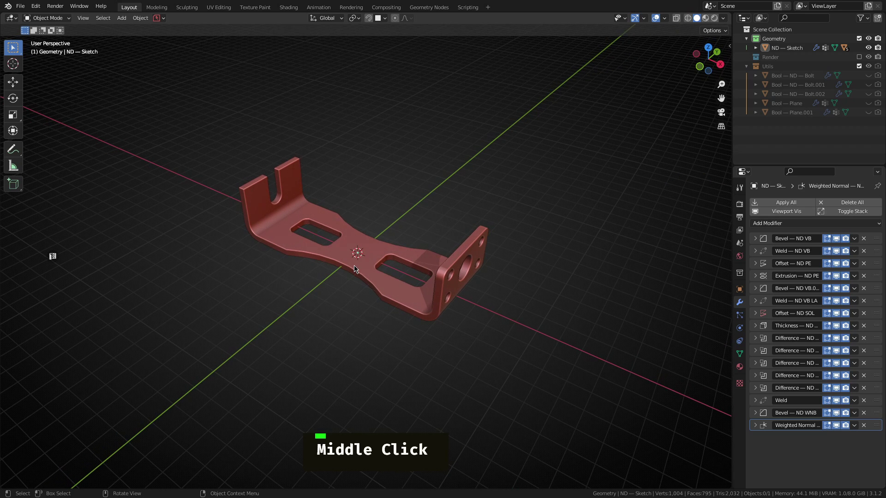